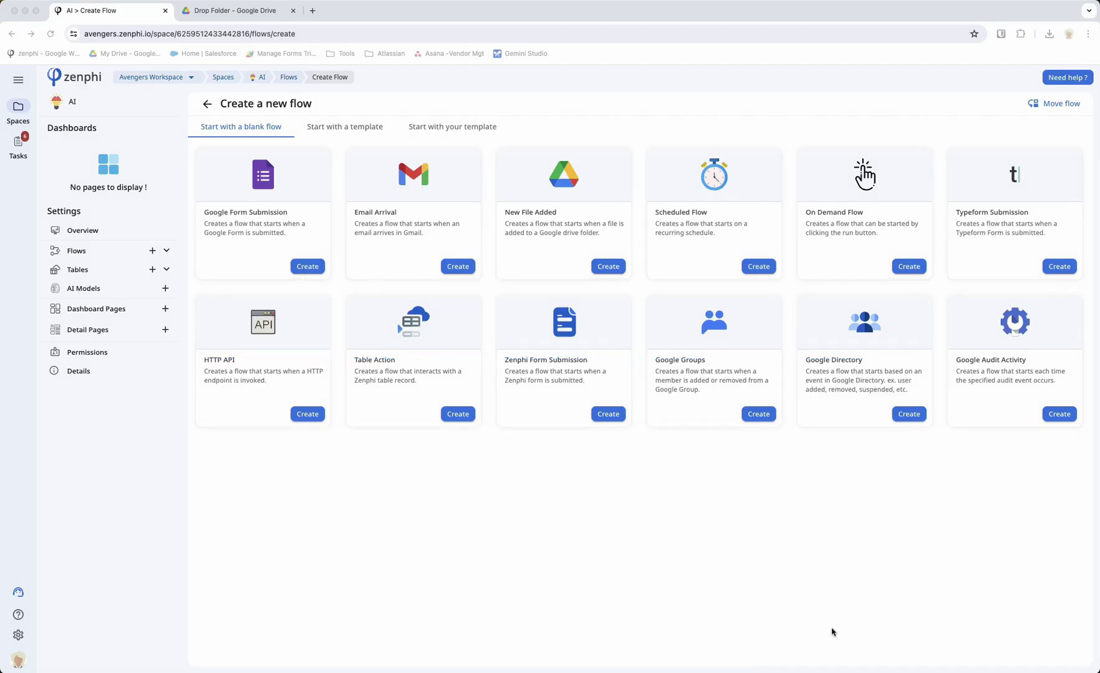
Bring up the Drive Drop Folder with its Google Doc, .docx and PDF files.
click(240, 16)
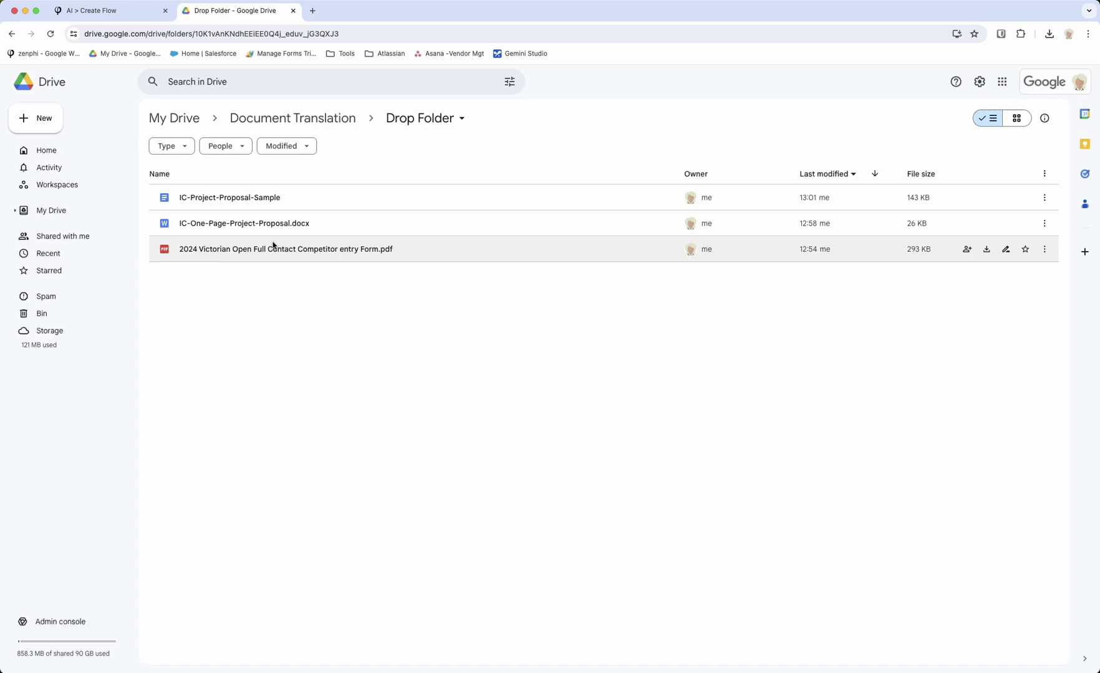
double_click(241, 198)
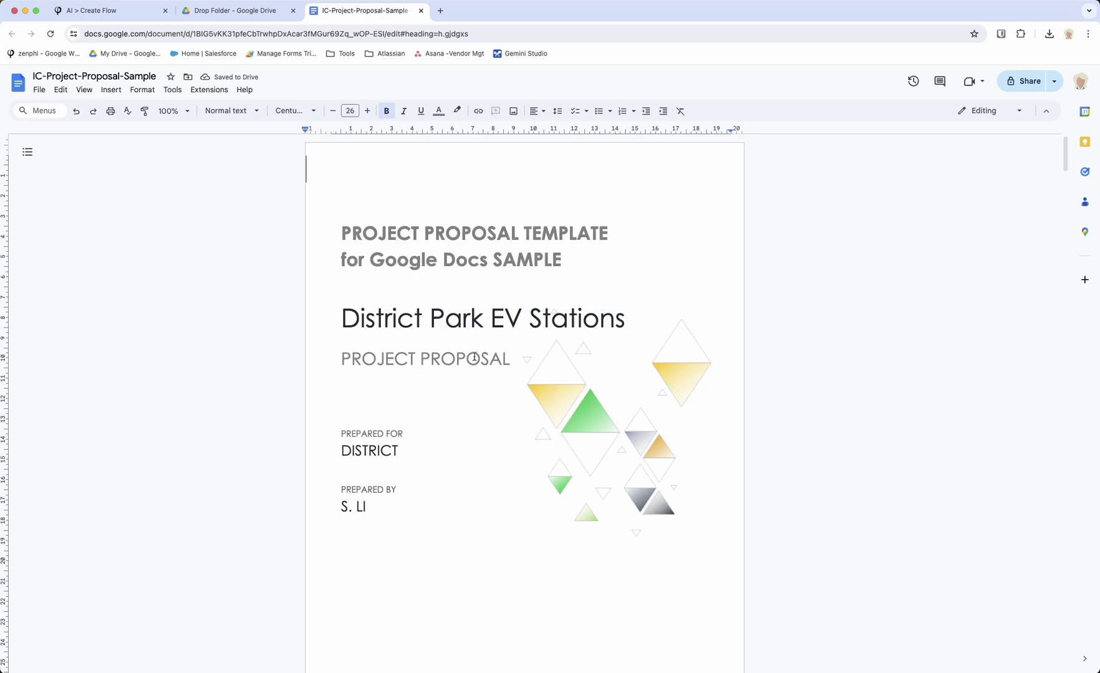
Scroll through the IC-Project-Proposal-Sample proposal, then return to Zenphi's Create a new flow page.
scroll(474, 357, down, 5)
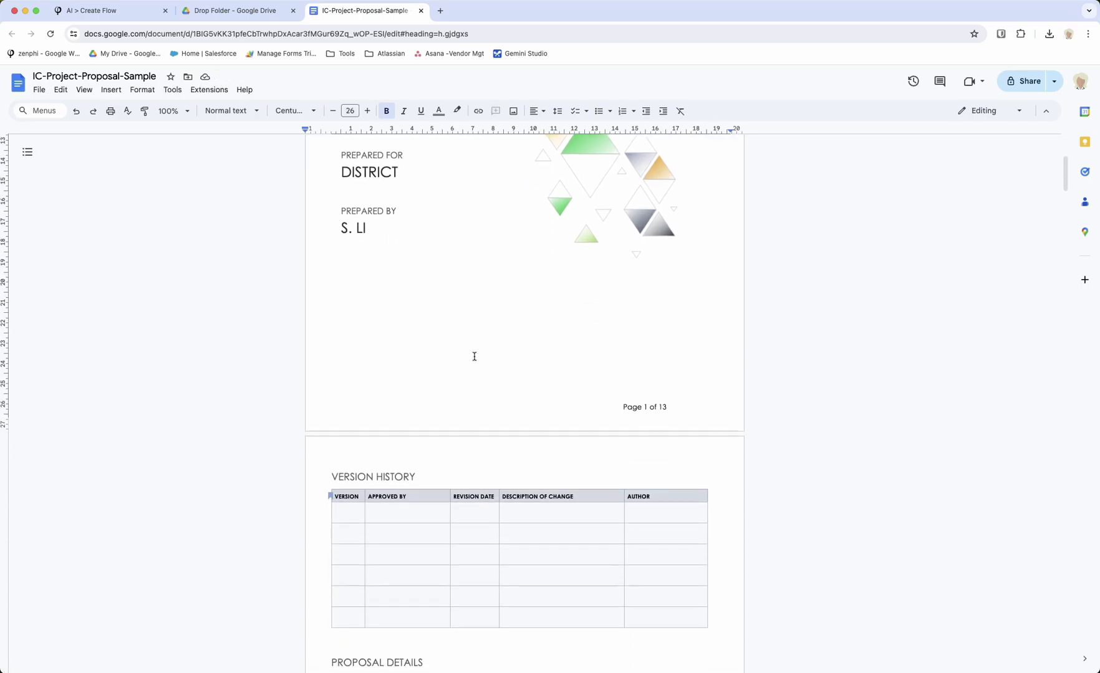
scroll(474, 357, down, 9)
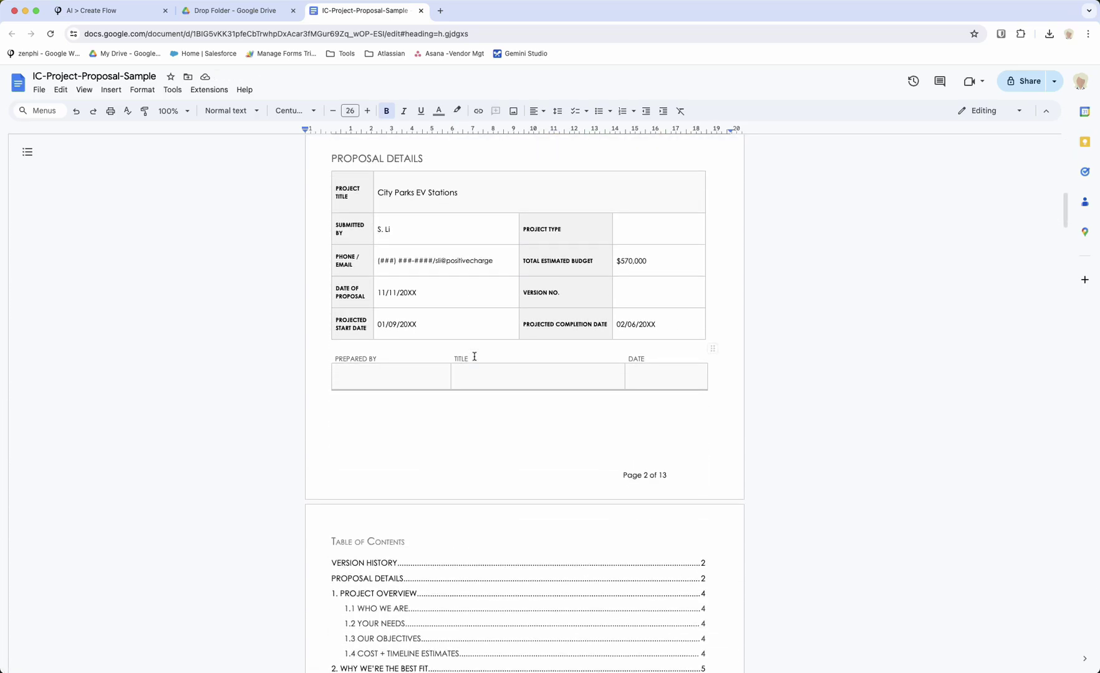
scroll(474, 357, up, 11)
scroll(584, 328, down, 7)
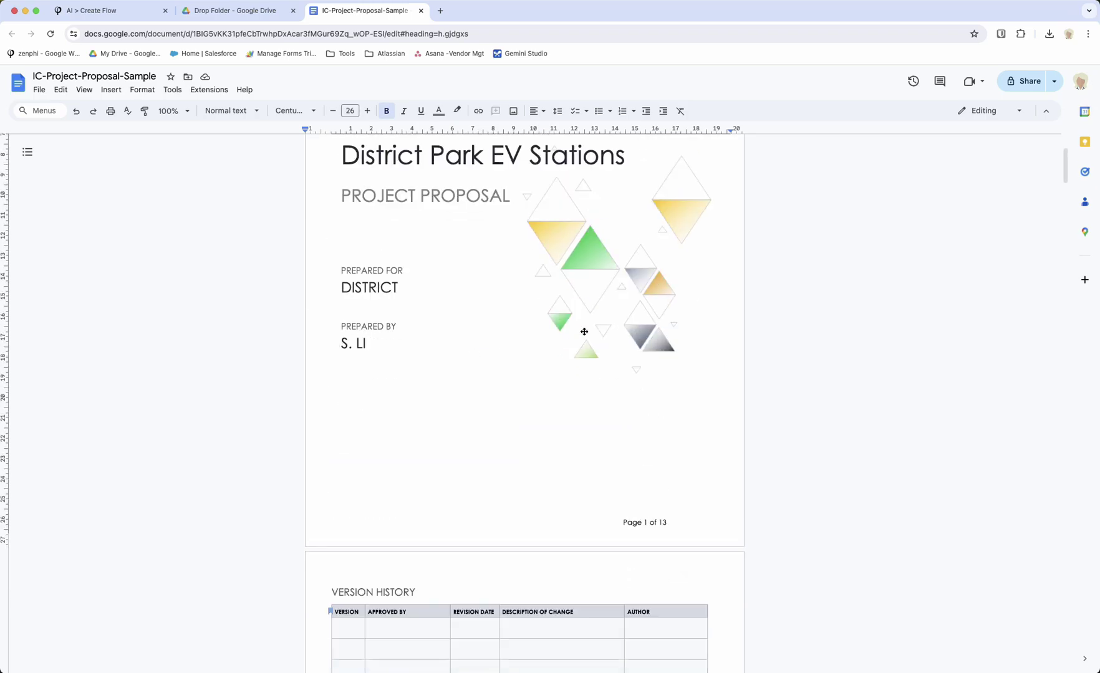
scroll(584, 331, down, 1)
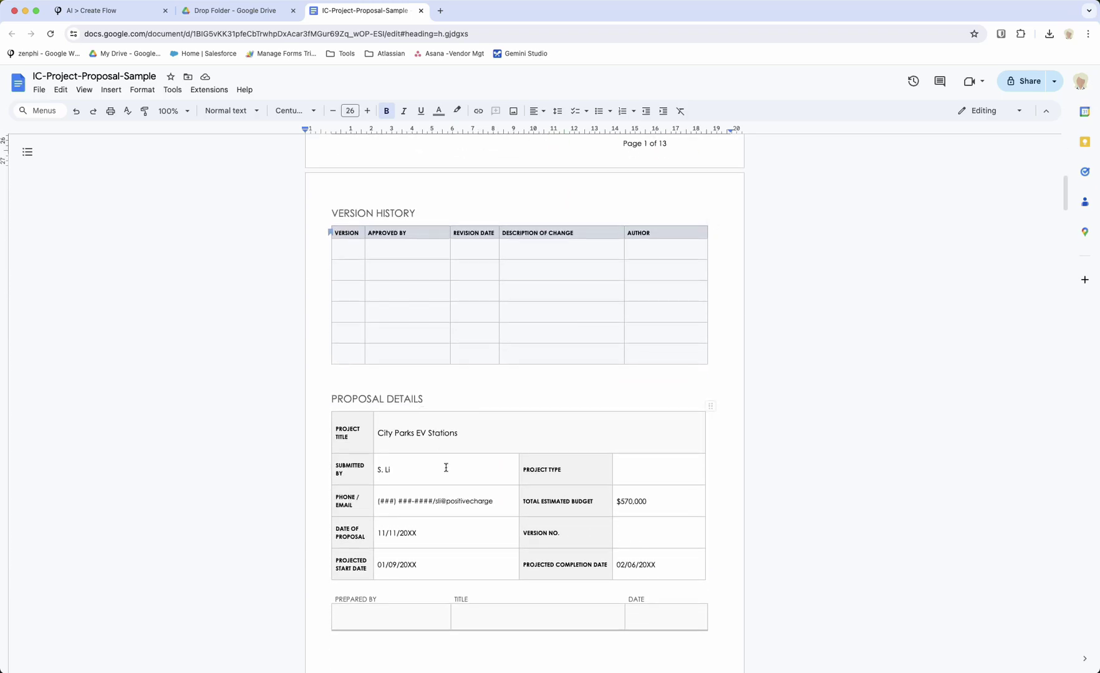
click(118, 13)
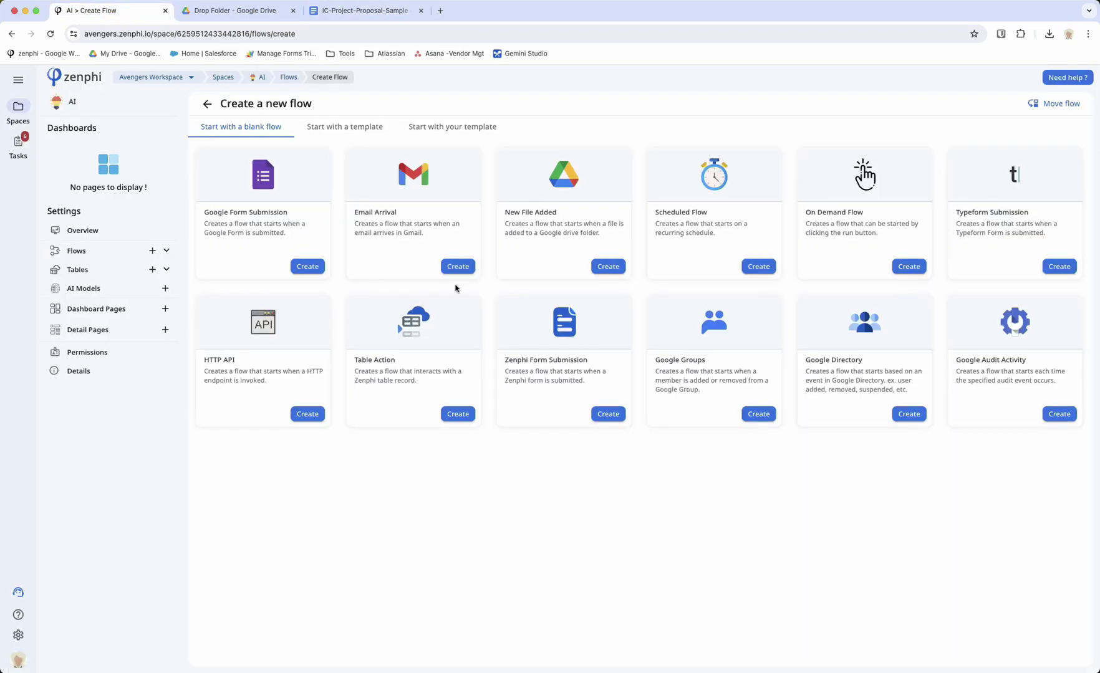
Create an untitled flow from the New File Added Google Drive trigger card.
click(608, 267)
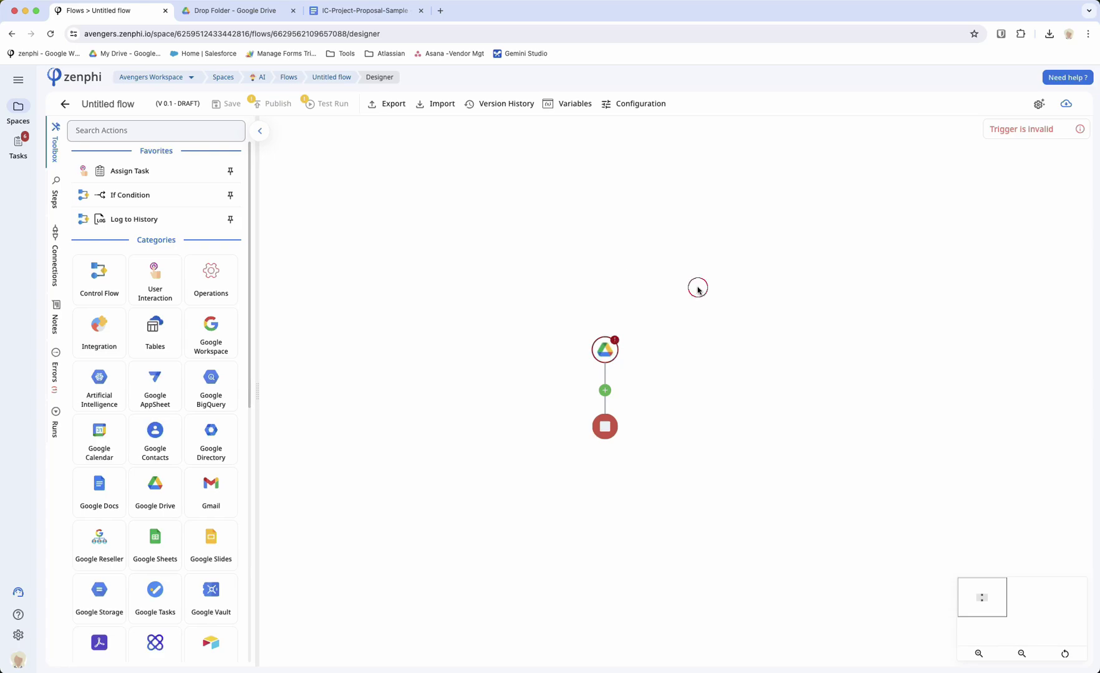
drag(697, 288, 611, 217)
Point the Drive trigger at Document Translation > Drop Folder using the WW Google Drive connection.
click(523, 277)
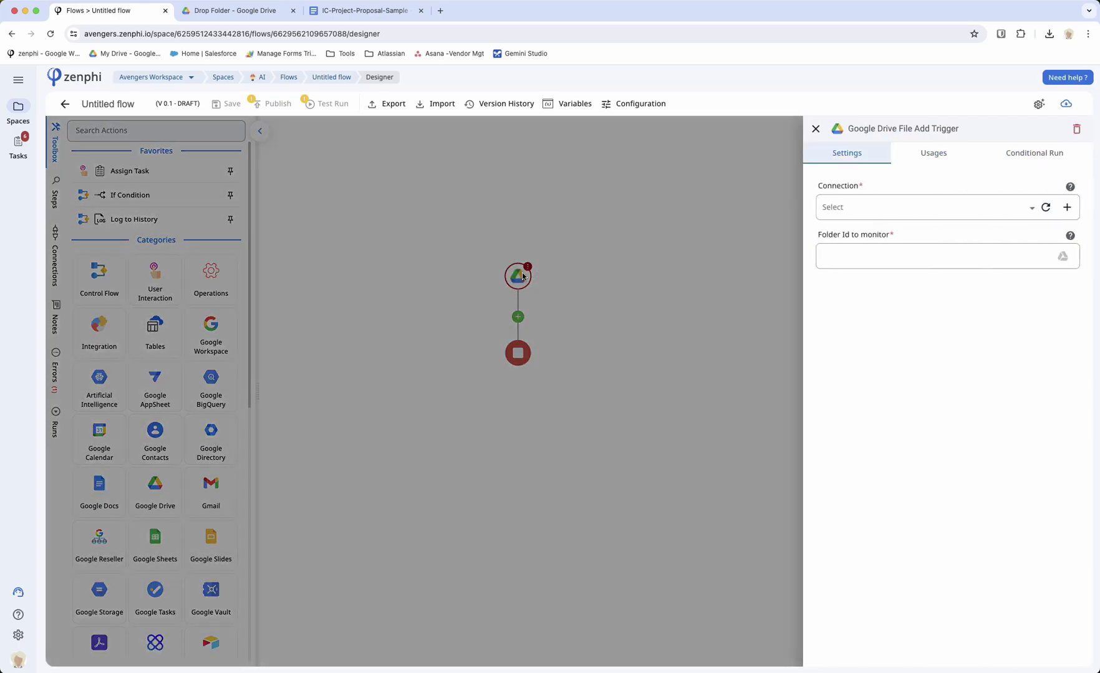
click(952, 210)
click(904, 254)
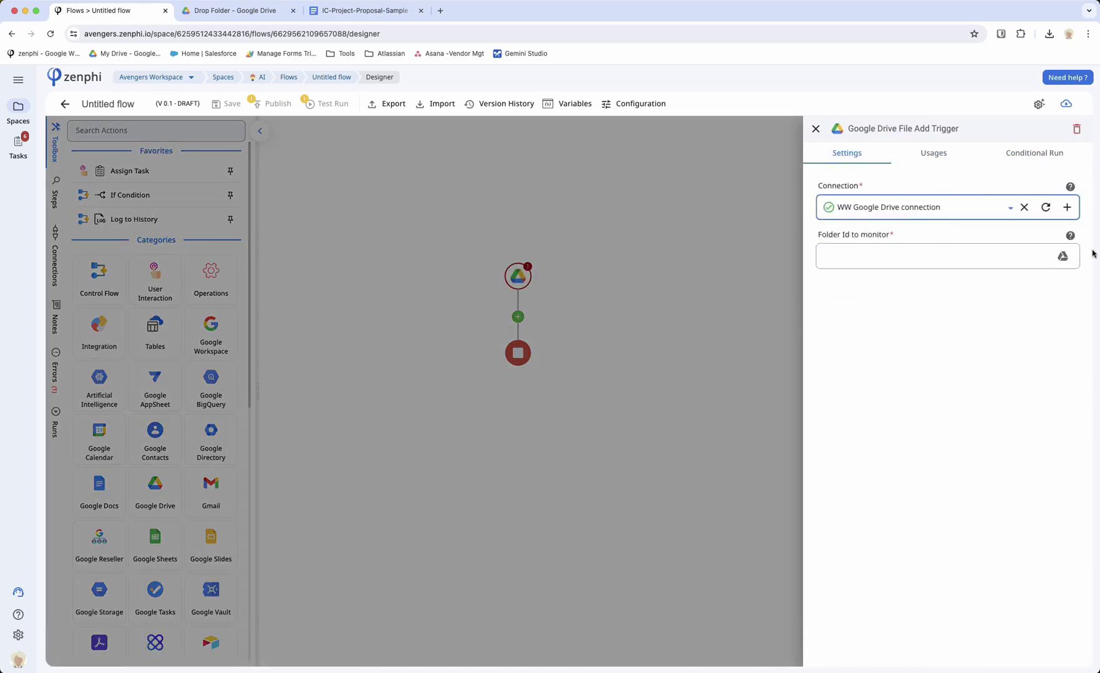
click(1062, 256)
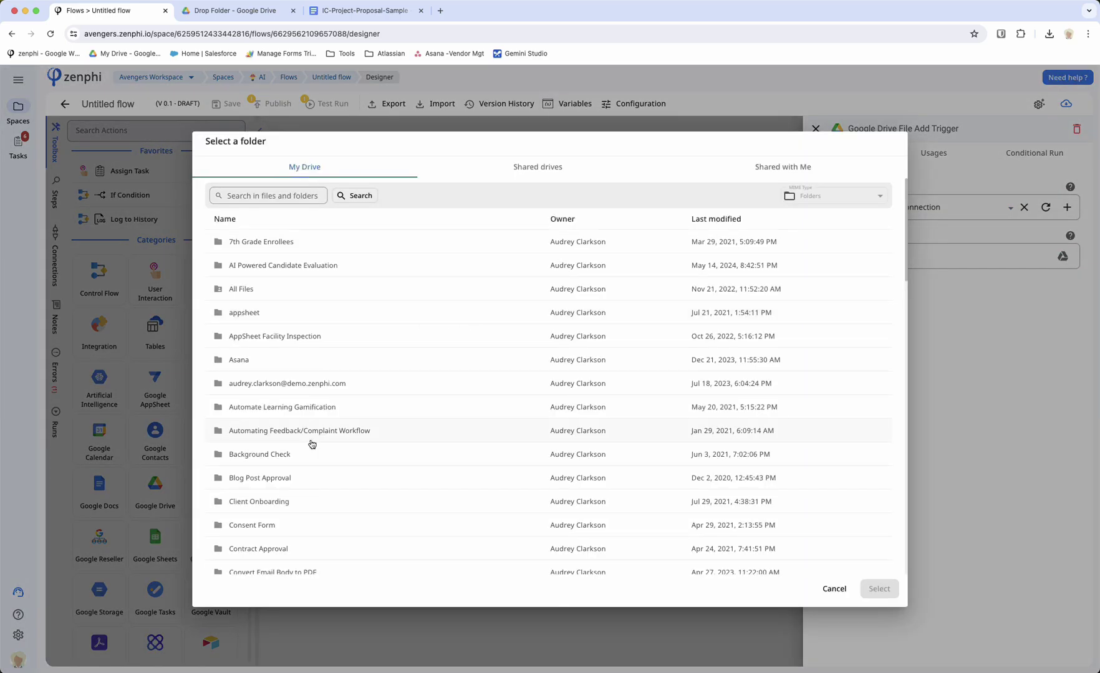
scroll(311, 443, down, 3)
scroll(312, 444, down, 1)
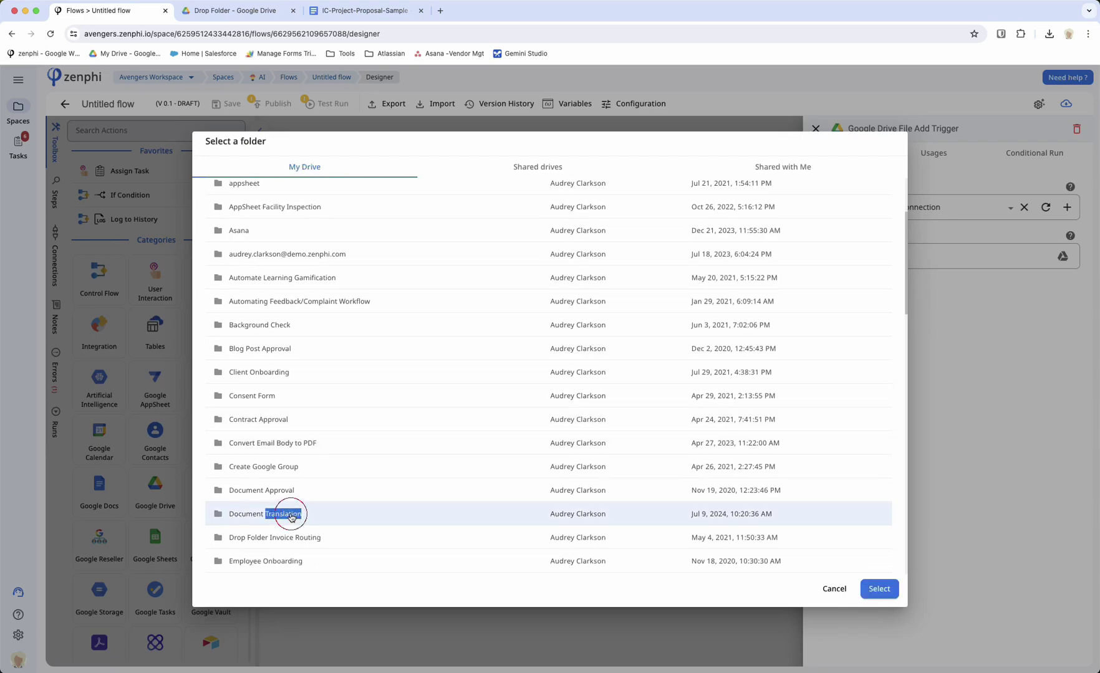
double_click(291, 515)
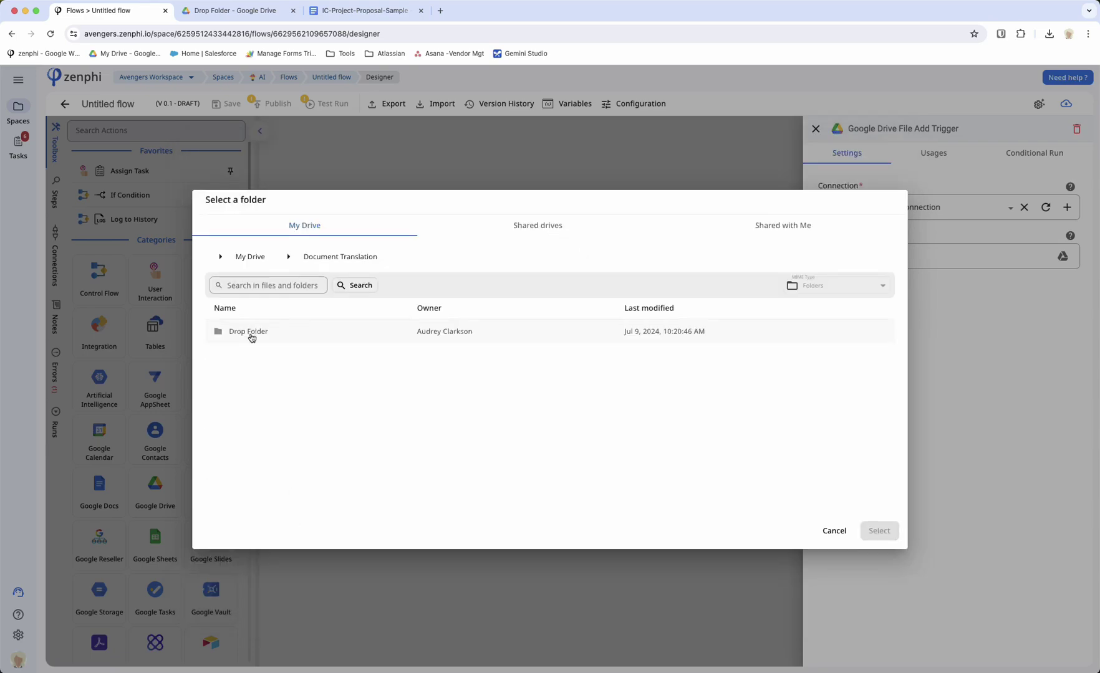
click(249, 332)
click(878, 532)
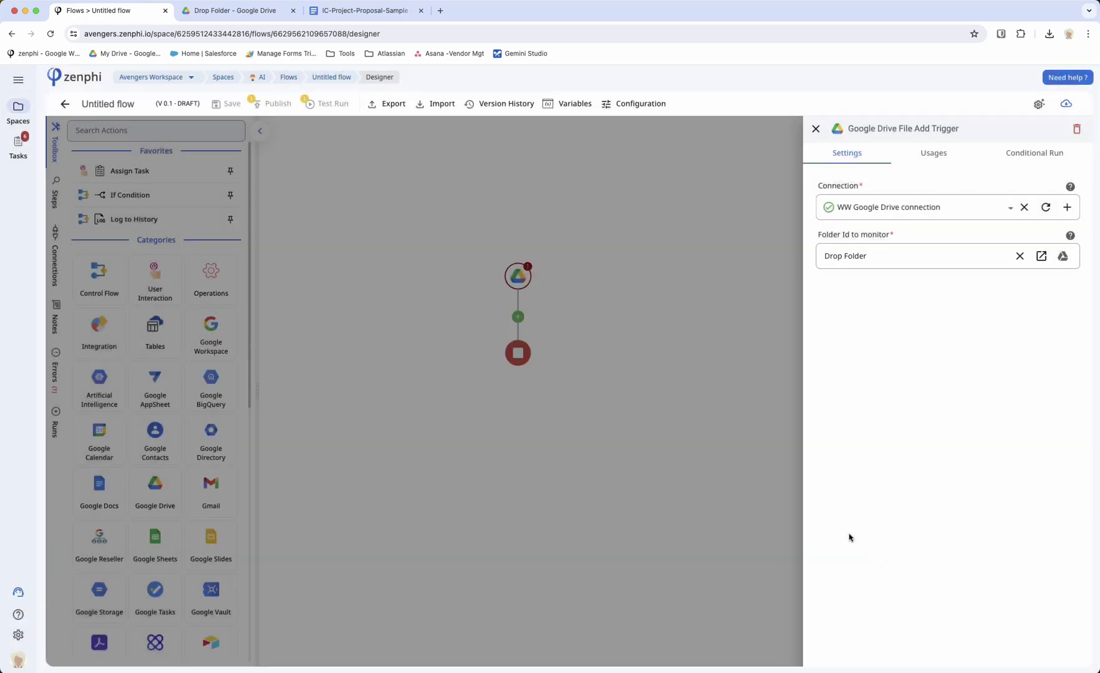
click(680, 415)
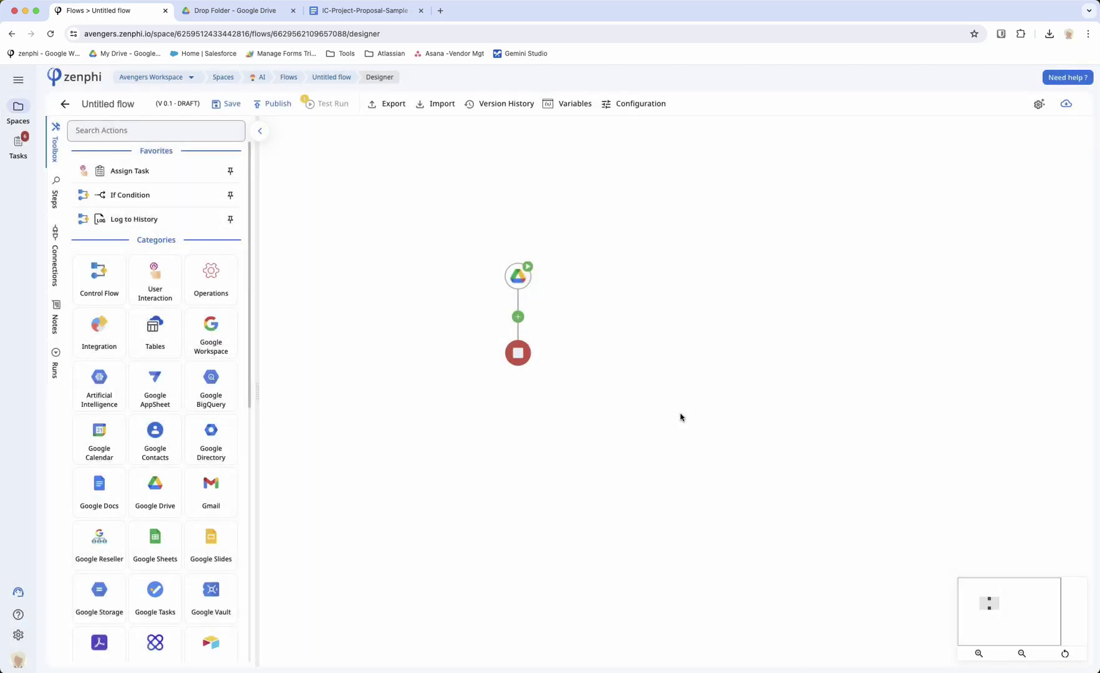
Save the flow as a draft, then look back over the proposal document.
click(223, 104)
drag(452, 295, 464, 248)
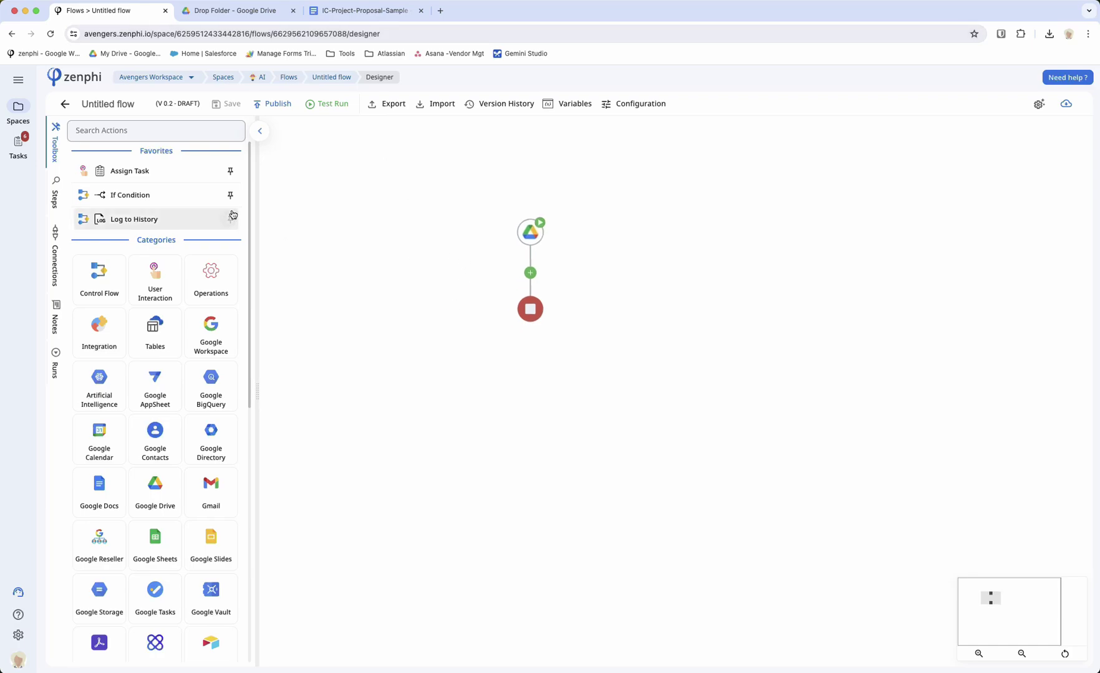
click(178, 136)
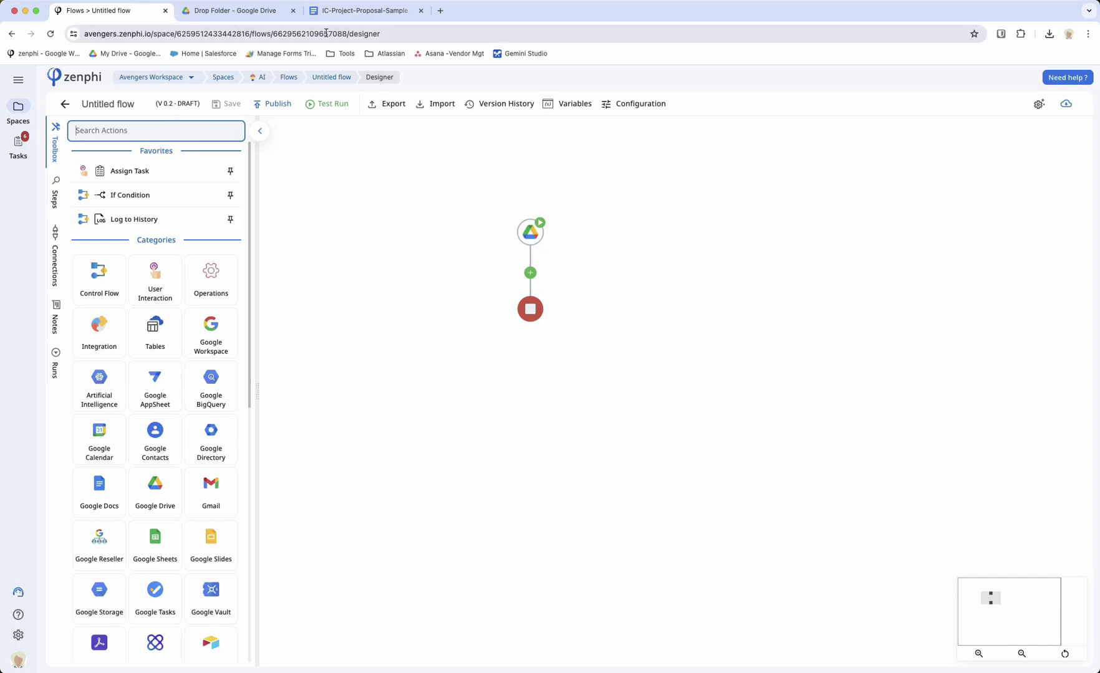
click(369, 11)
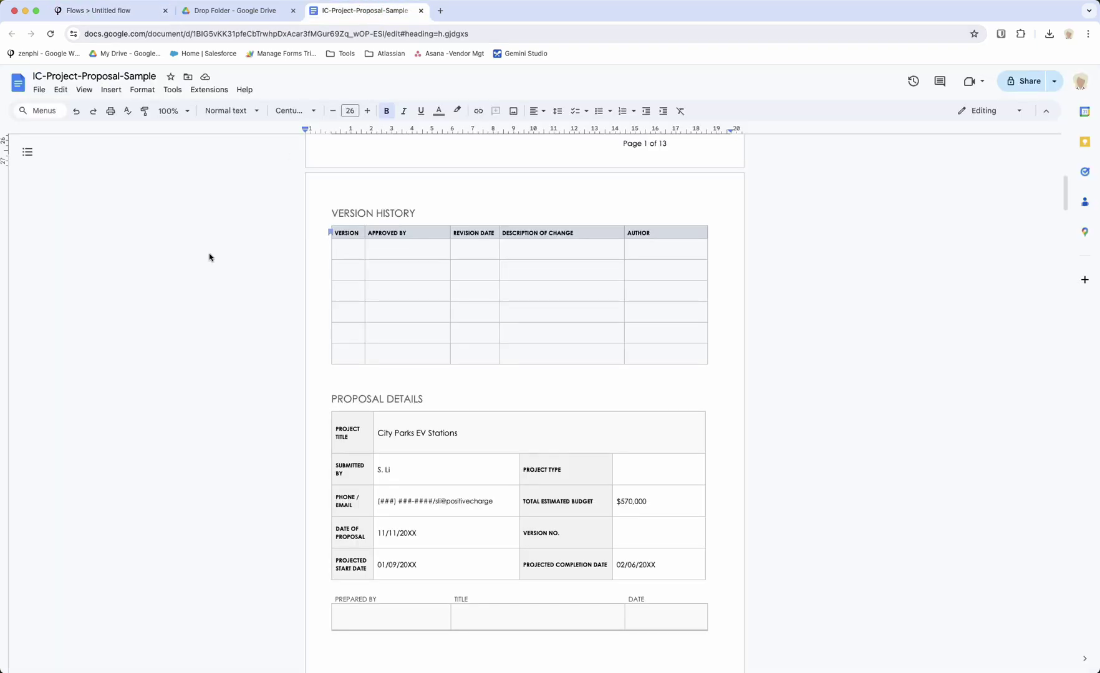
scroll(209, 257, up, 10)
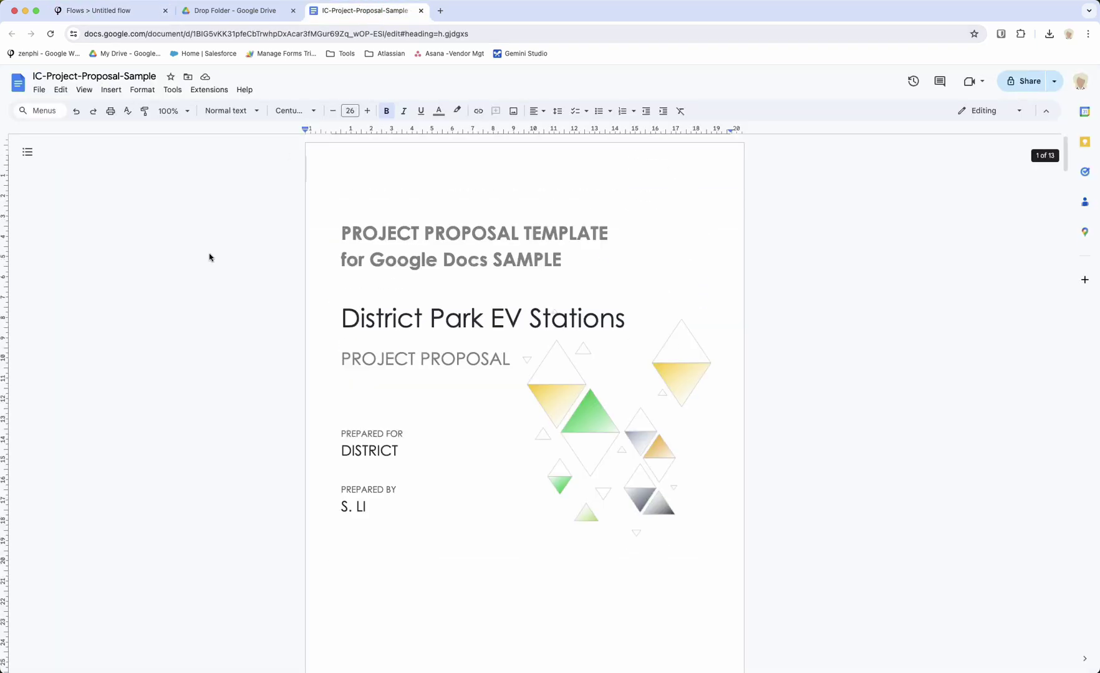
scroll(208, 232, down, 3)
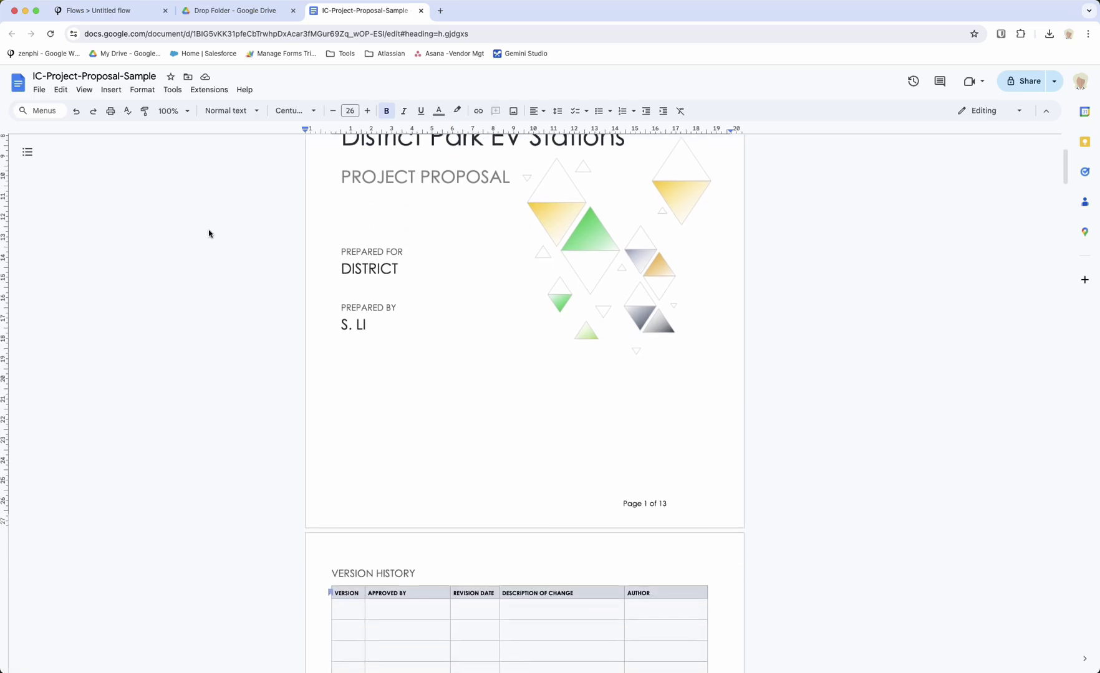
Add a Translate Document step with the WW Google Drive connection and the trigger file's Id.
click(125, 17)
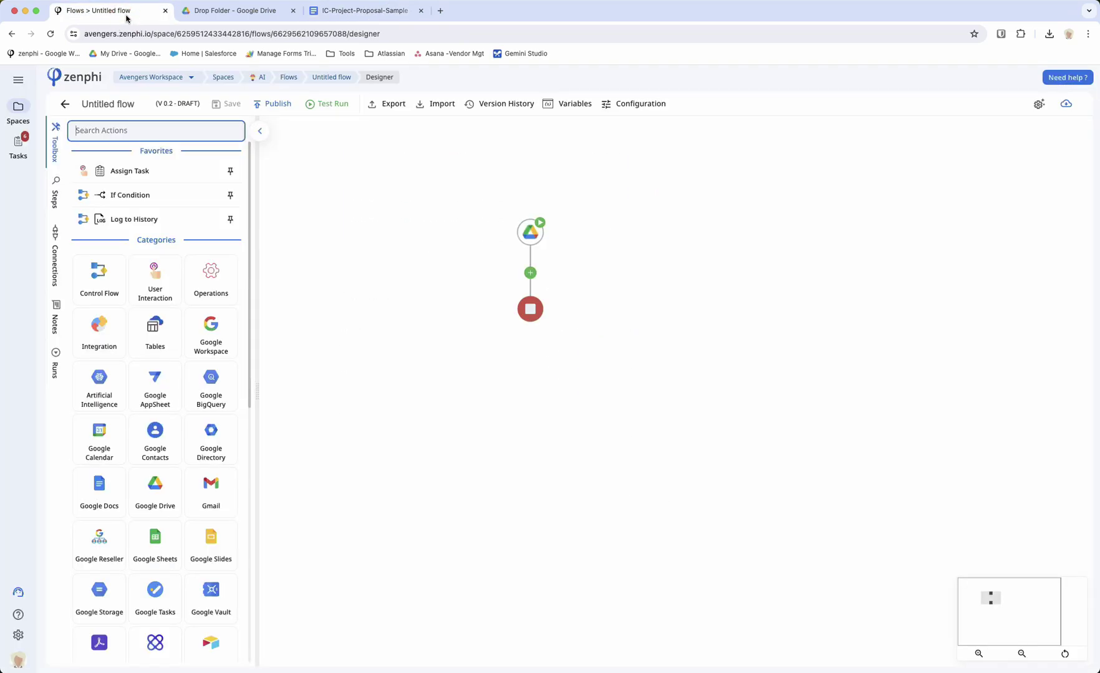
text(trans)
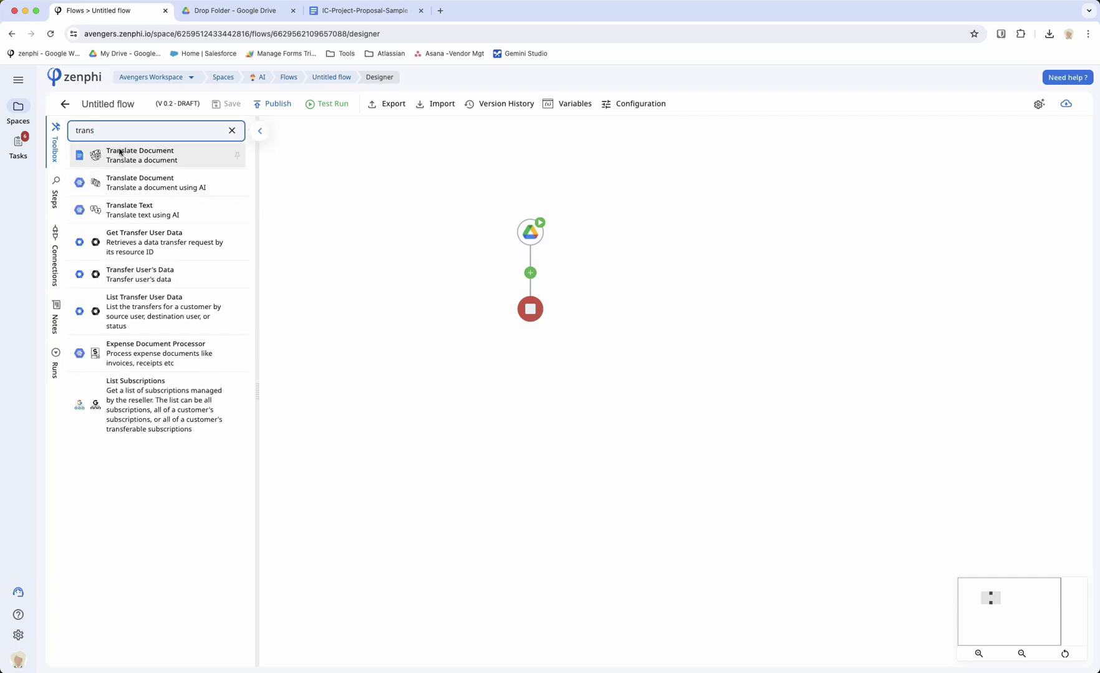
drag(141, 155, 521, 274)
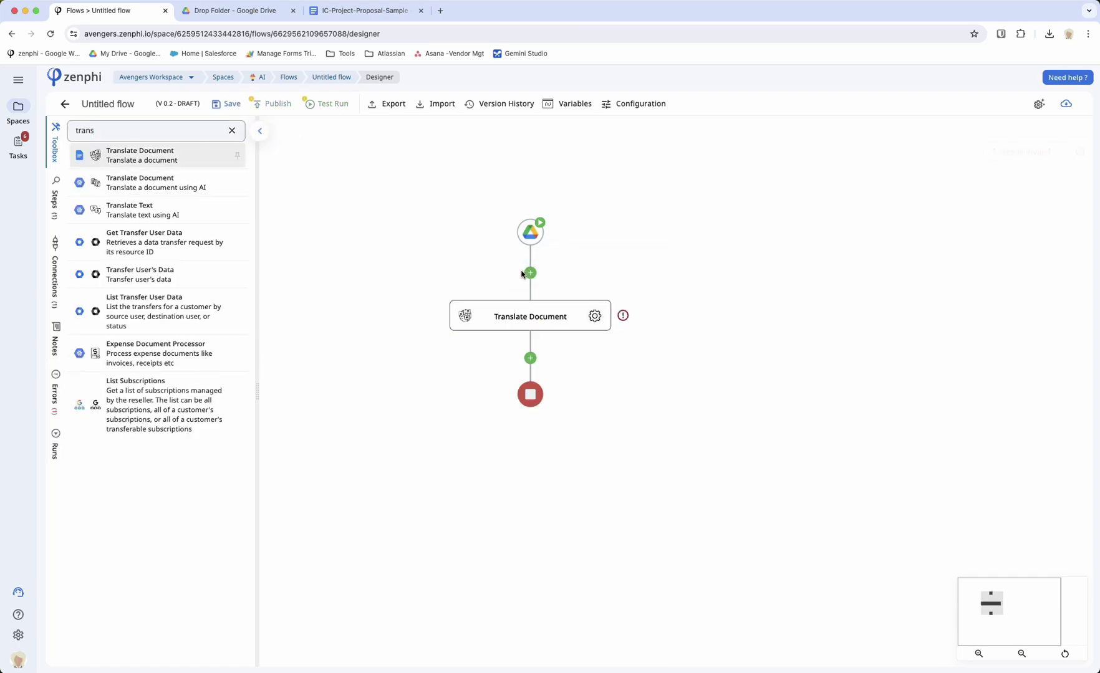
click(594, 316)
click(901, 214)
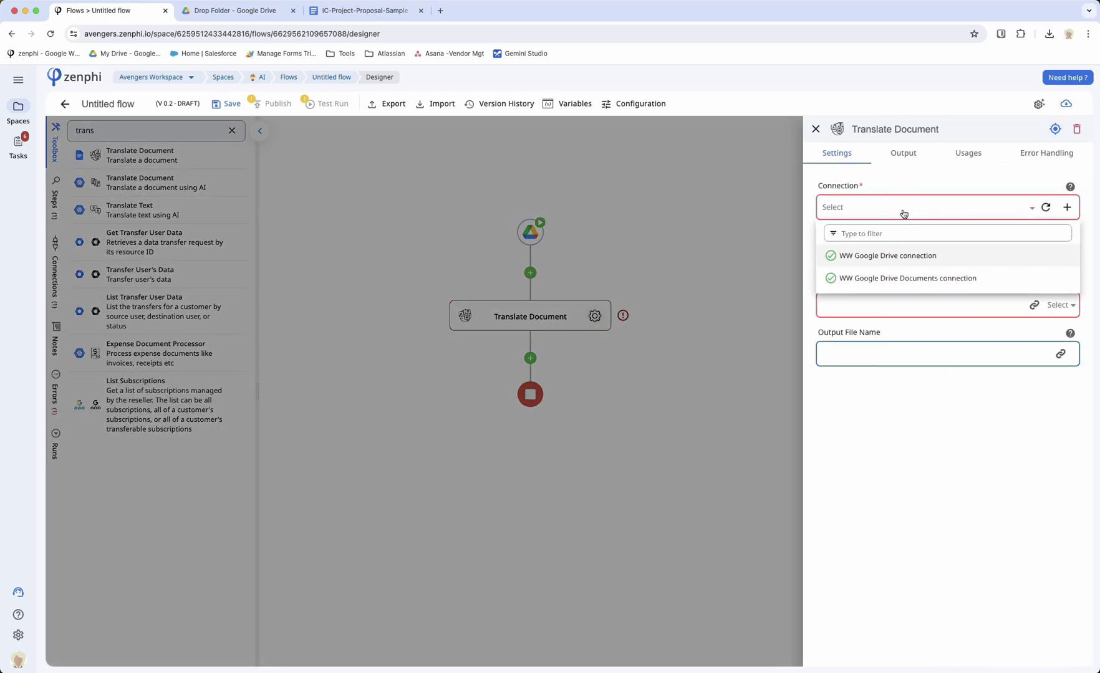
click(905, 256)
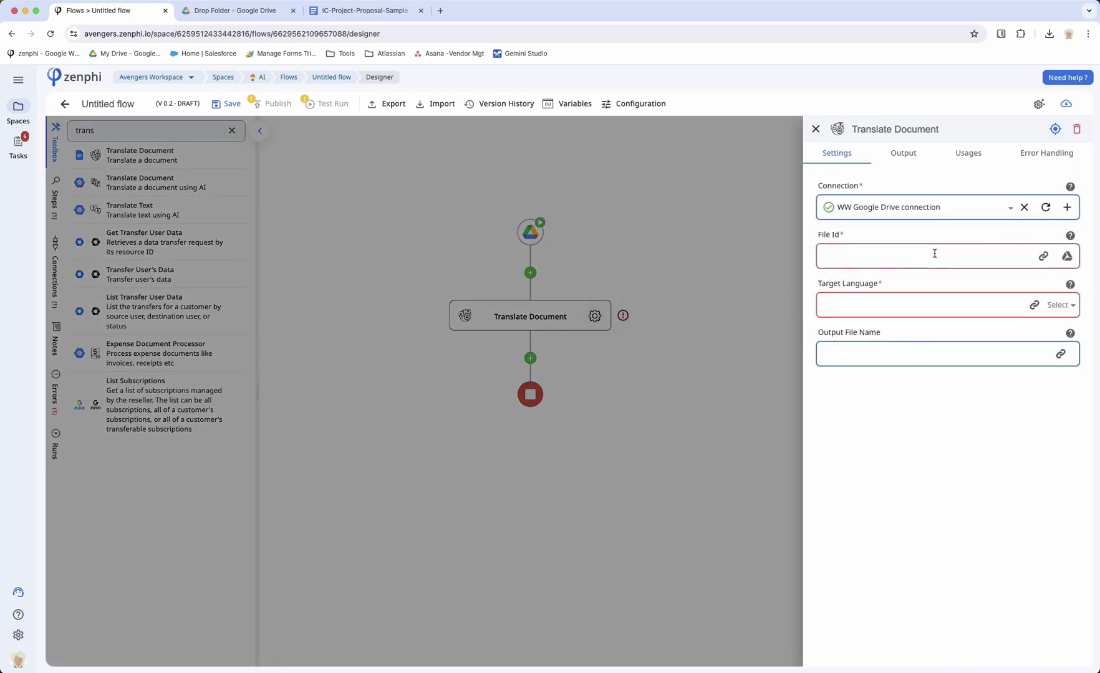
click(1043, 256)
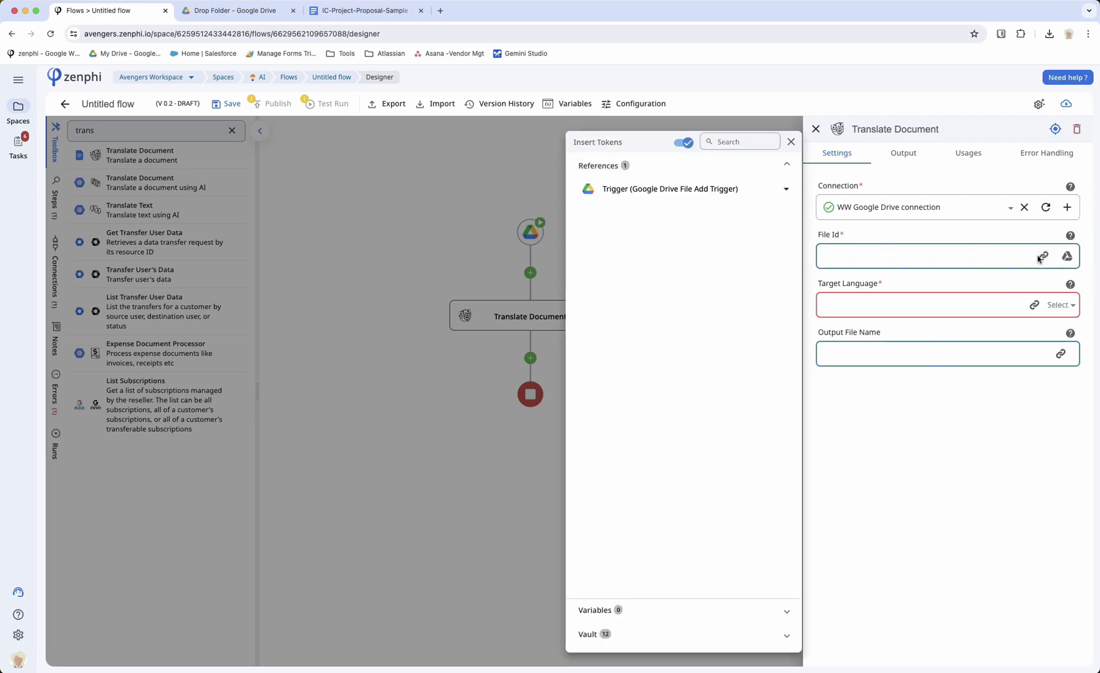
click(686, 196)
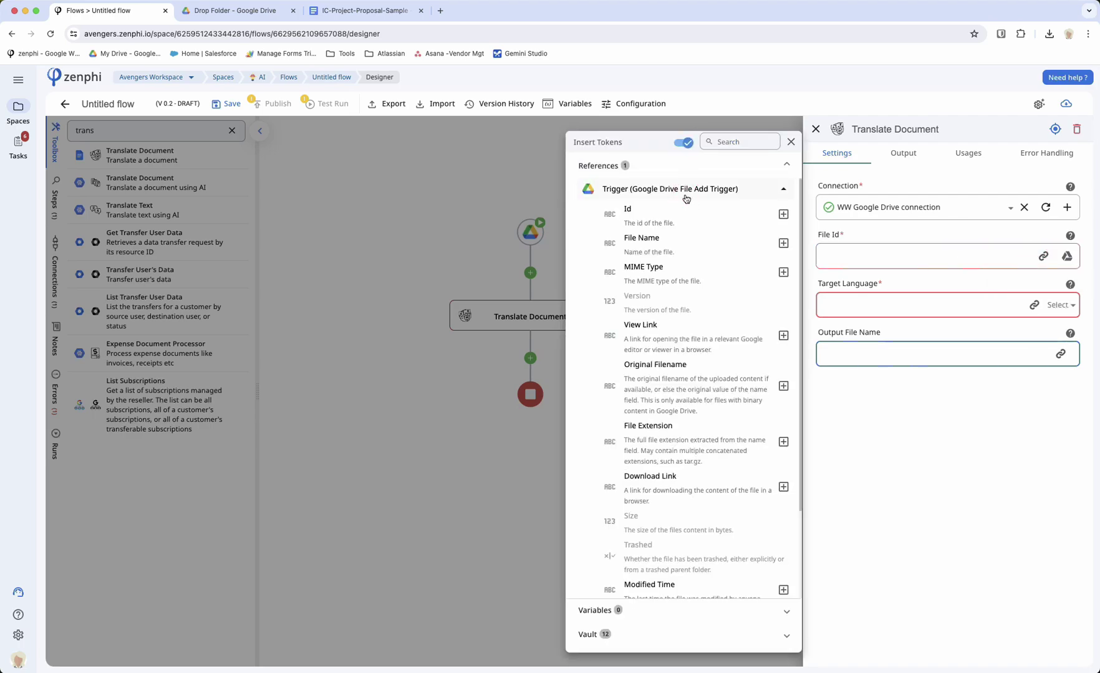
click(783, 215)
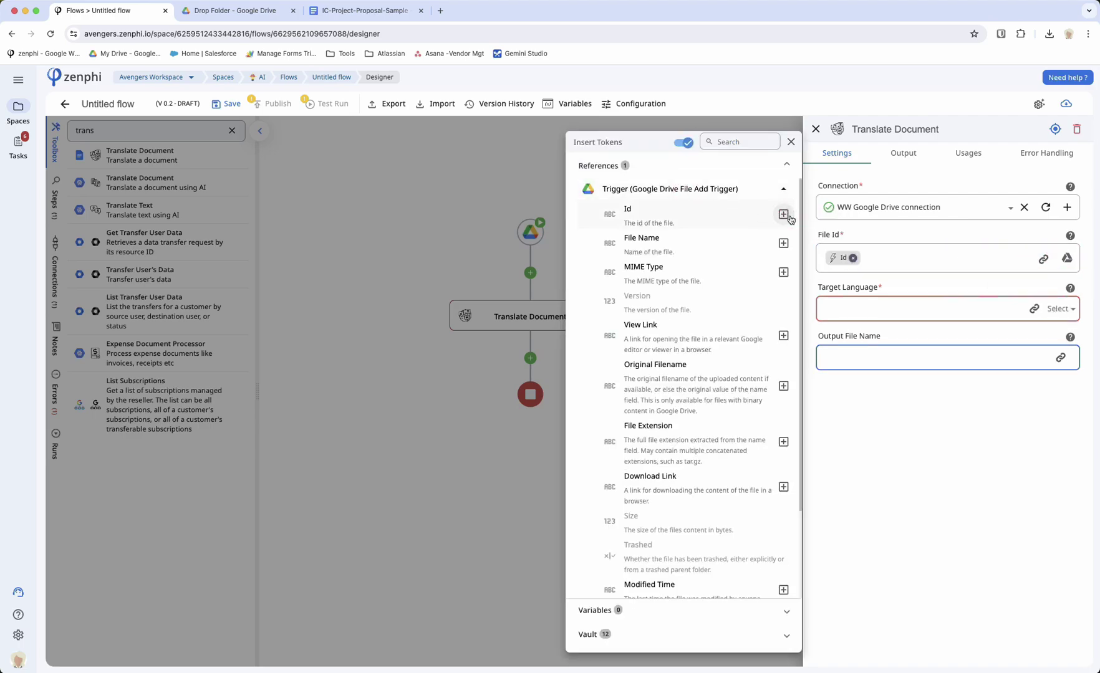
click(1054, 317)
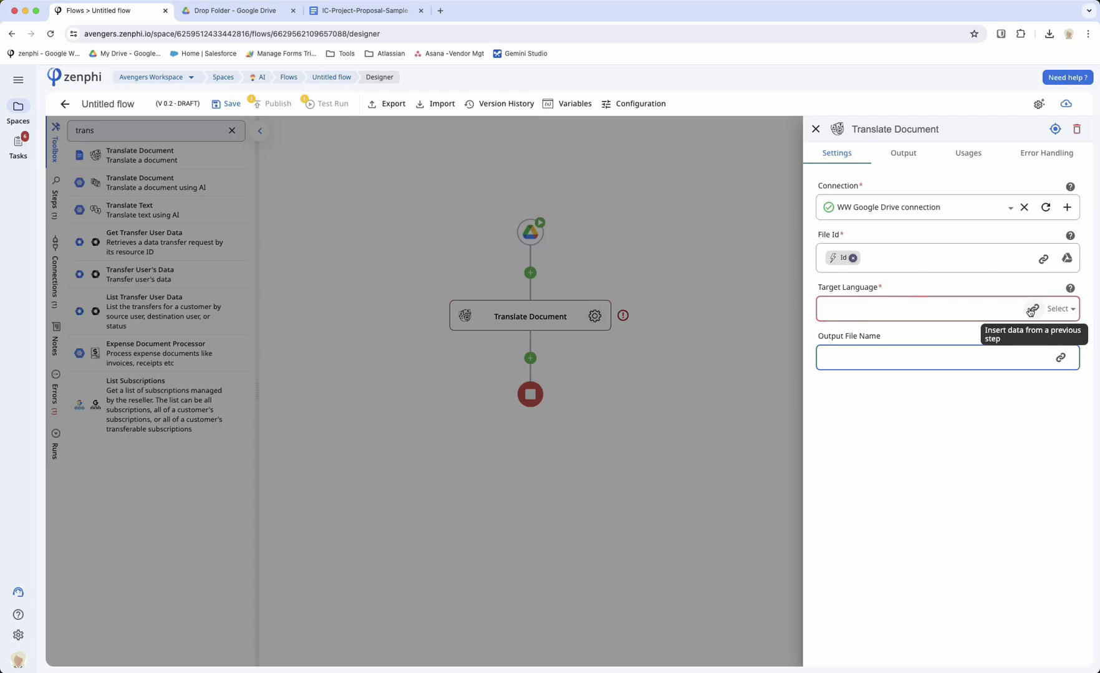
Set the target language to German (de).
click(1060, 309)
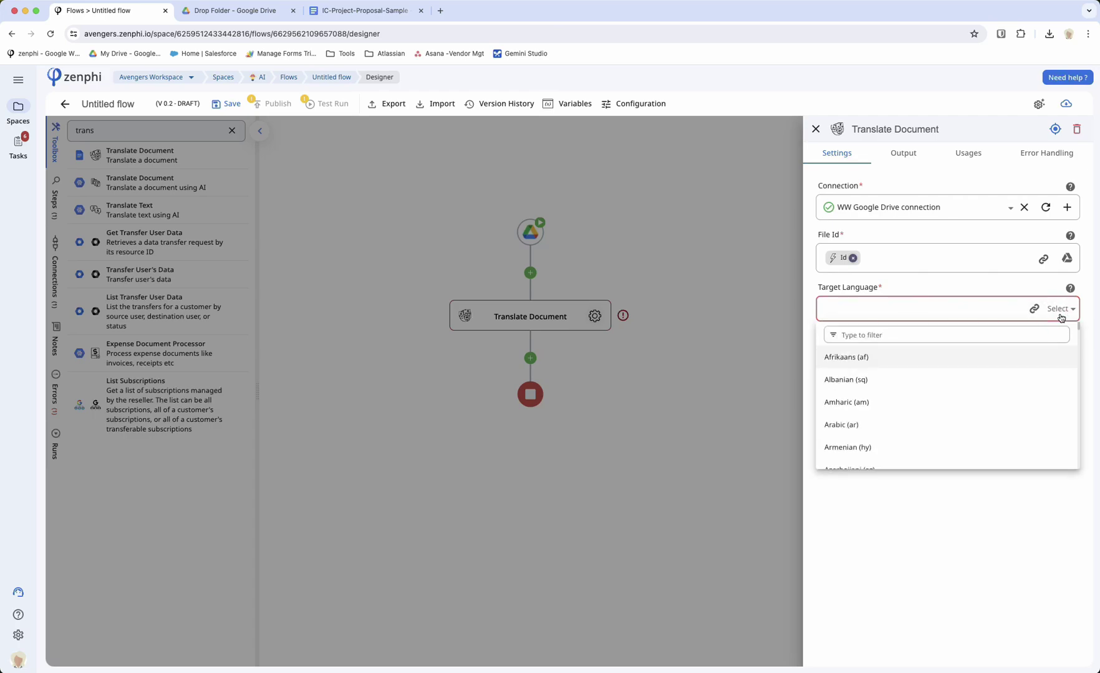
click(893, 335)
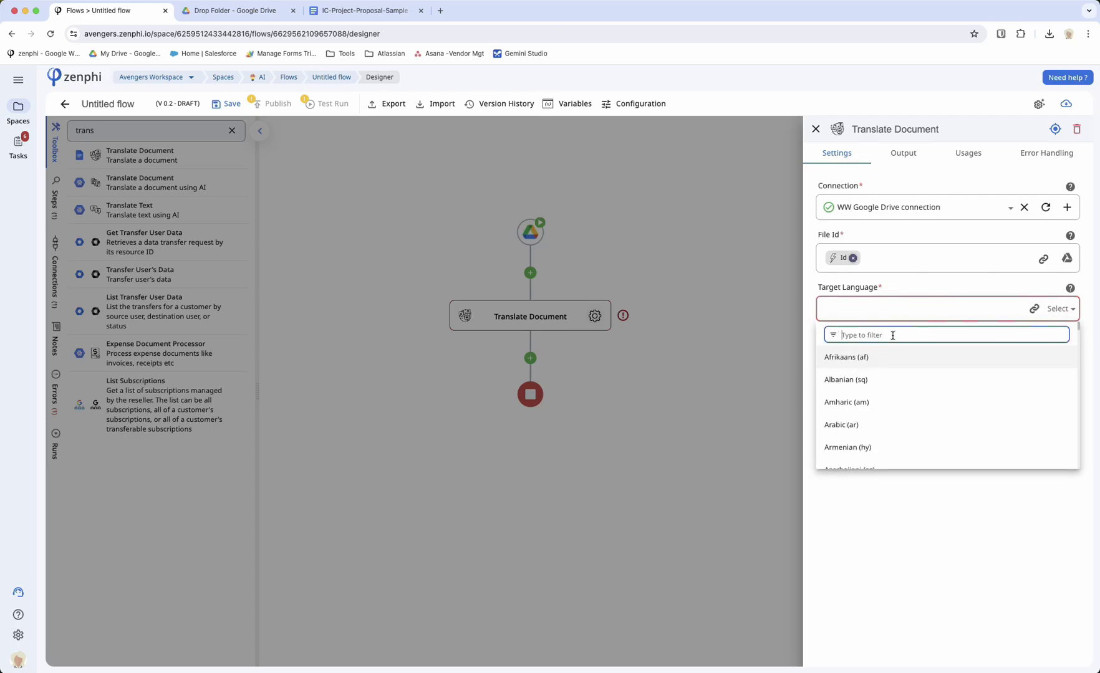
text(g)
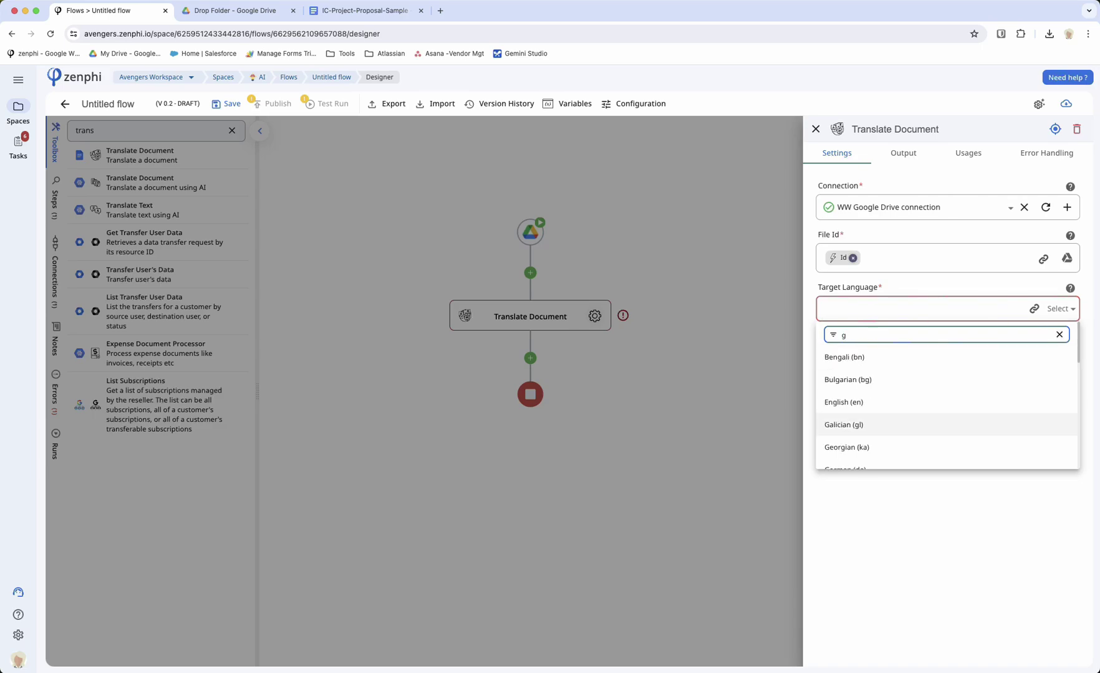
key(BackSpace)
text(ger)
click(844, 358)
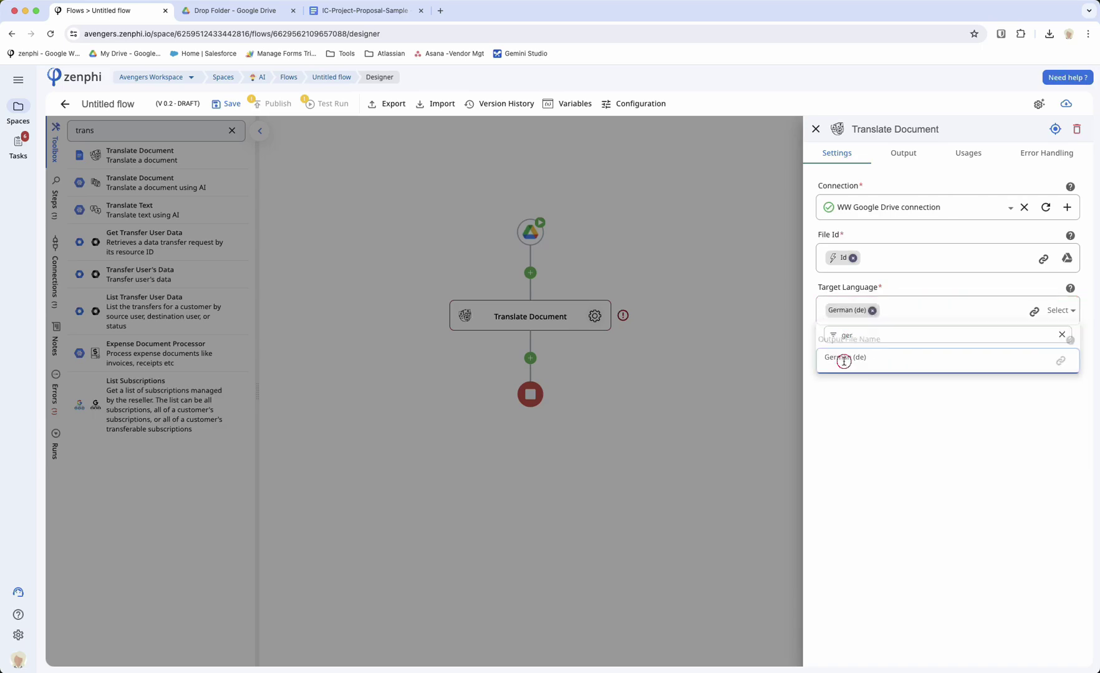
Name the output file 'DE-' followed by the trigger's File Name.
click(871, 361)
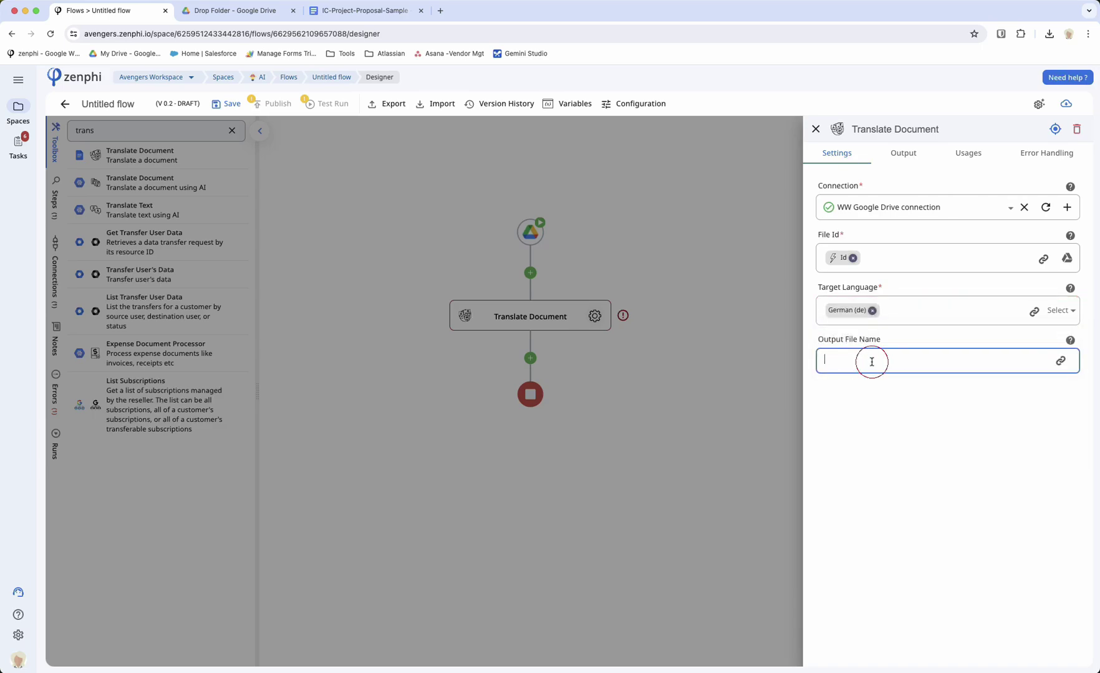
click(1058, 361)
click(697, 197)
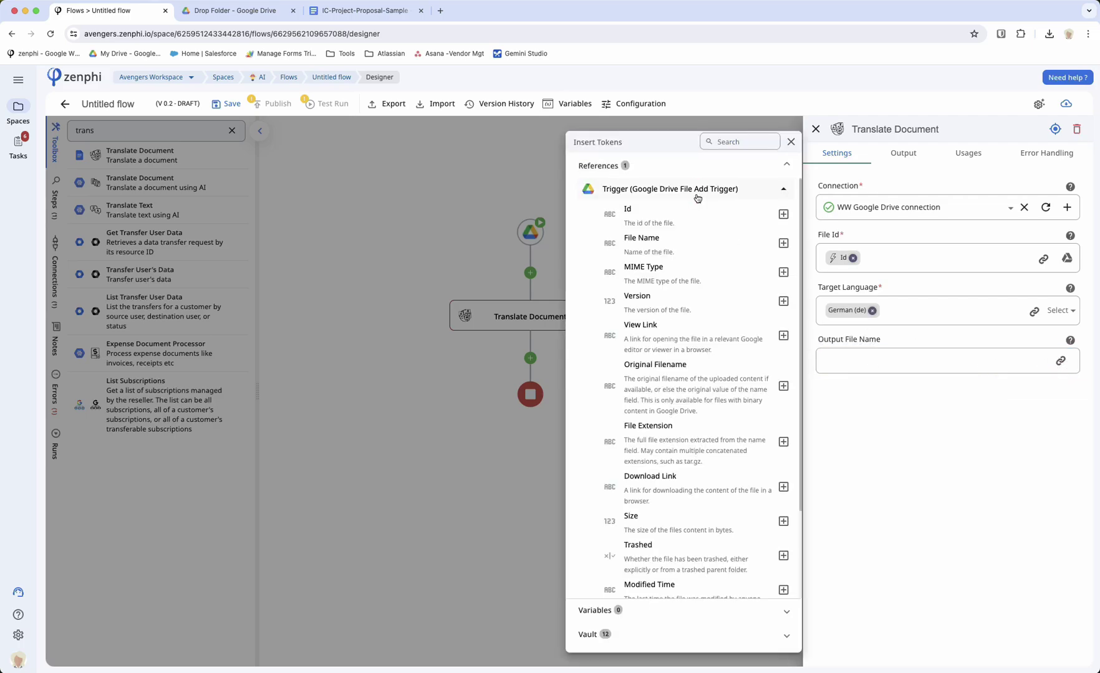
click(784, 243)
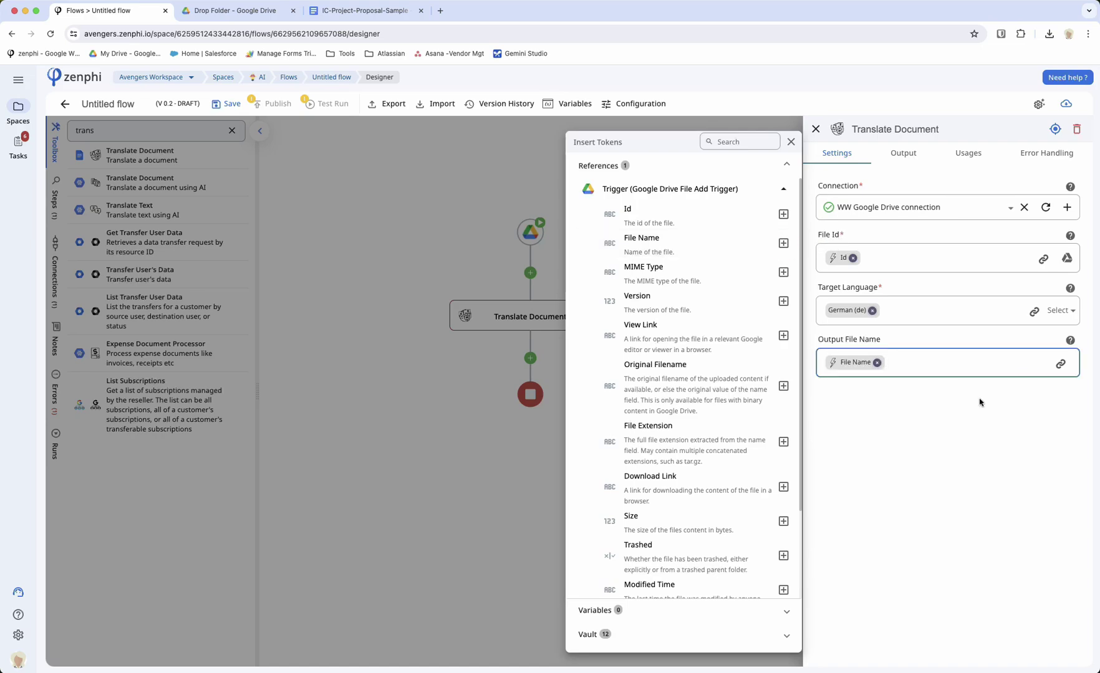
key(Left)
text(DE-)
click(474, 439)
click(617, 413)
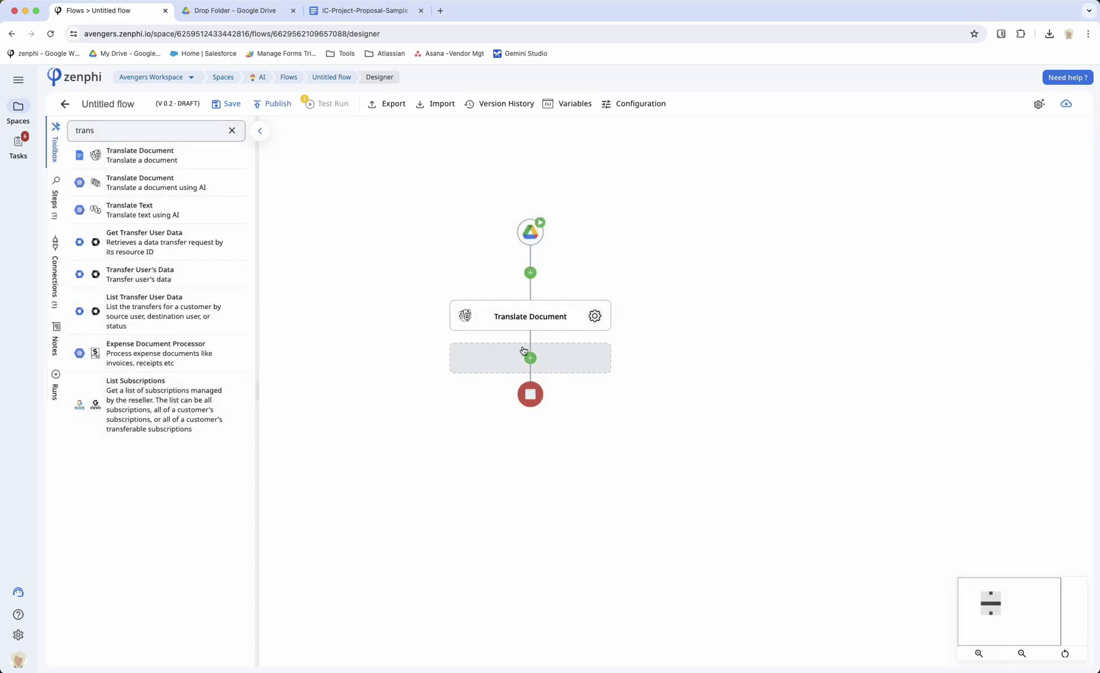
Add a Google Drive Move Item step that moves the Translate Document output's File Id.
click(530, 358)
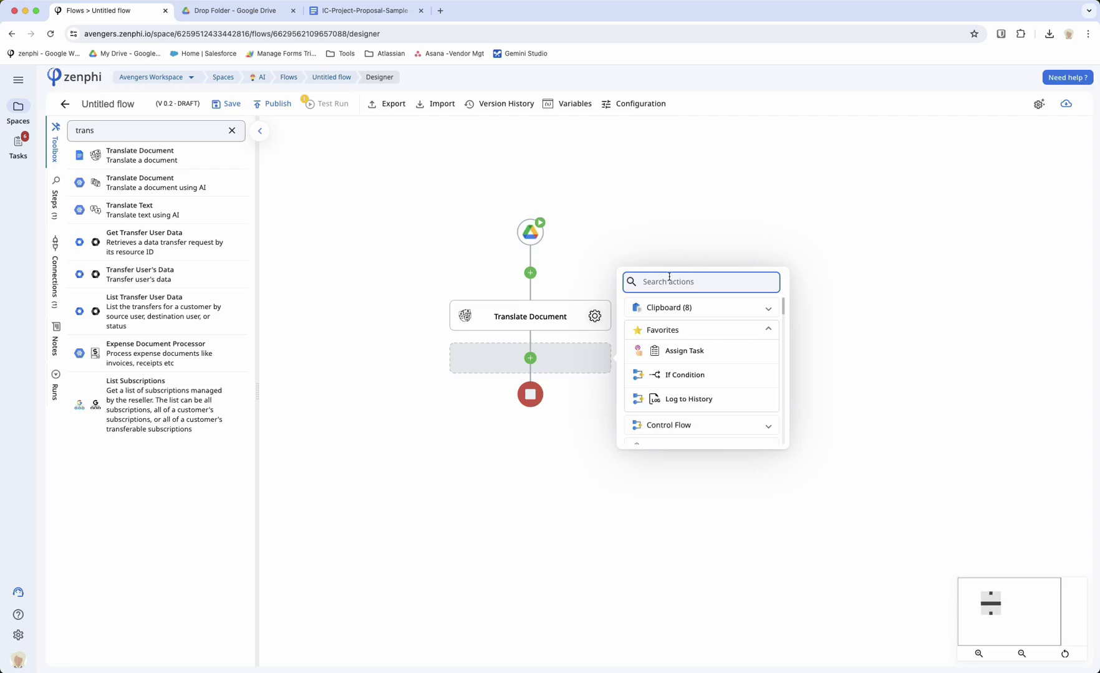
text(move item)
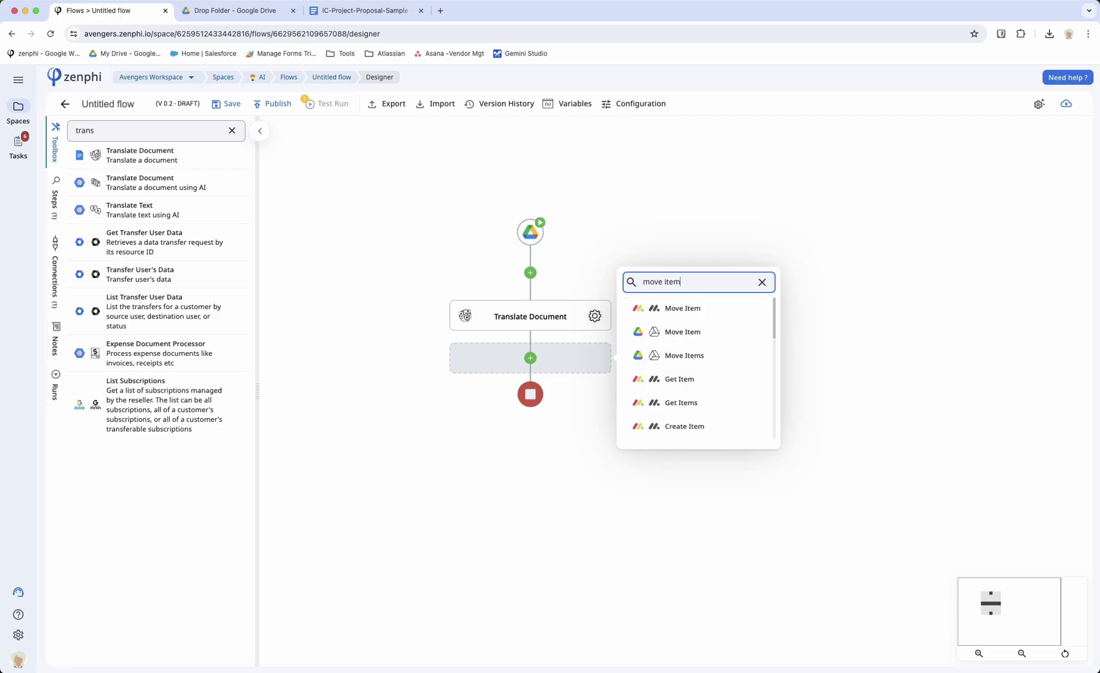
click(705, 333)
click(595, 402)
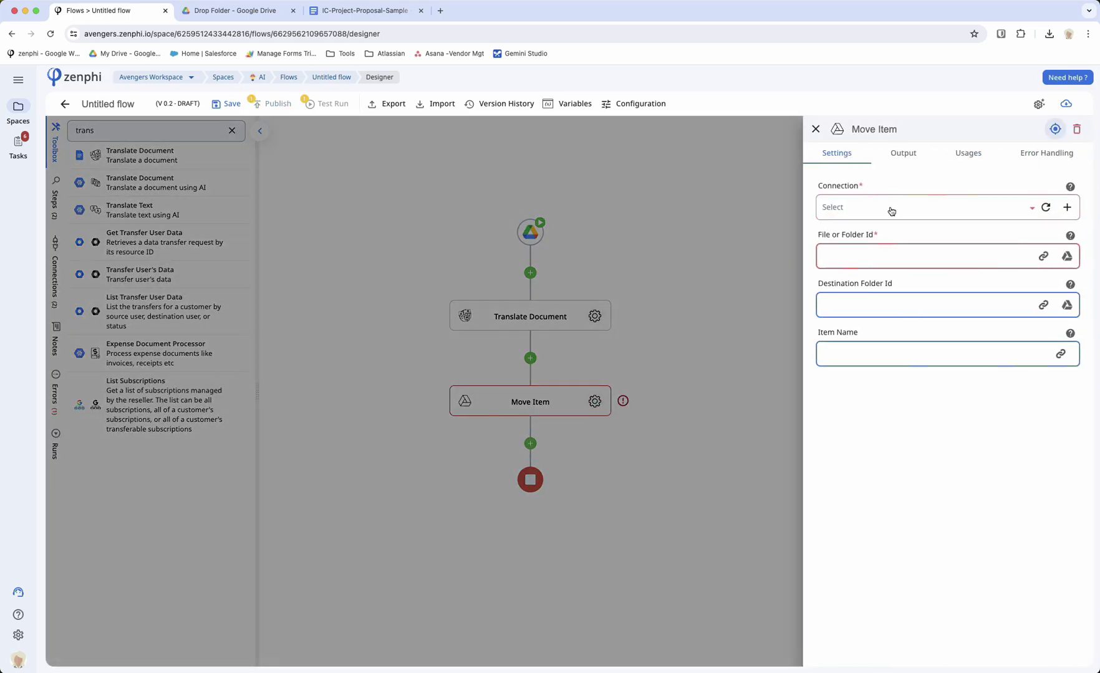
click(889, 211)
click(892, 255)
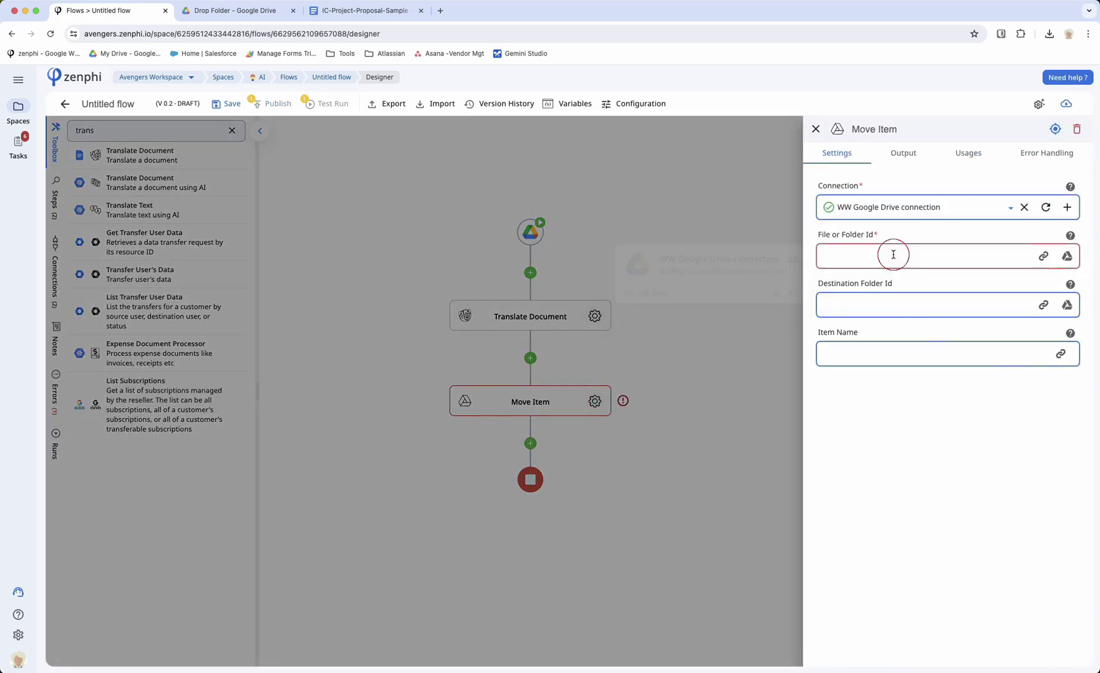
click(1041, 257)
click(674, 190)
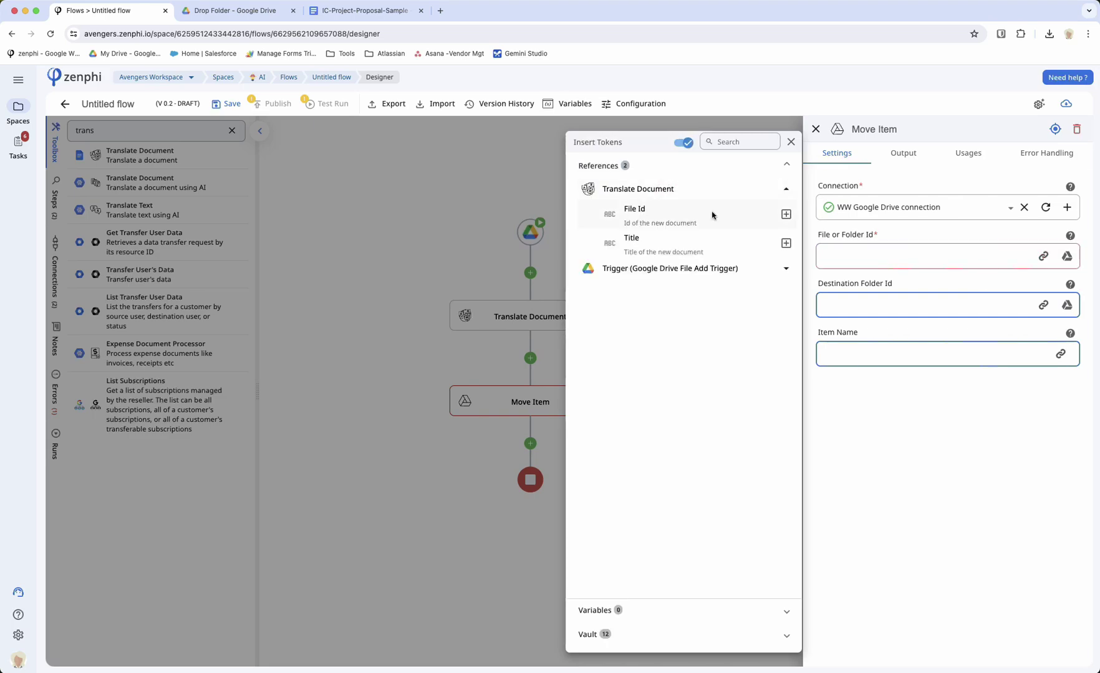
click(785, 214)
Set the Move Item destination to the Document Translation folder and check it in Drive.
click(946, 308)
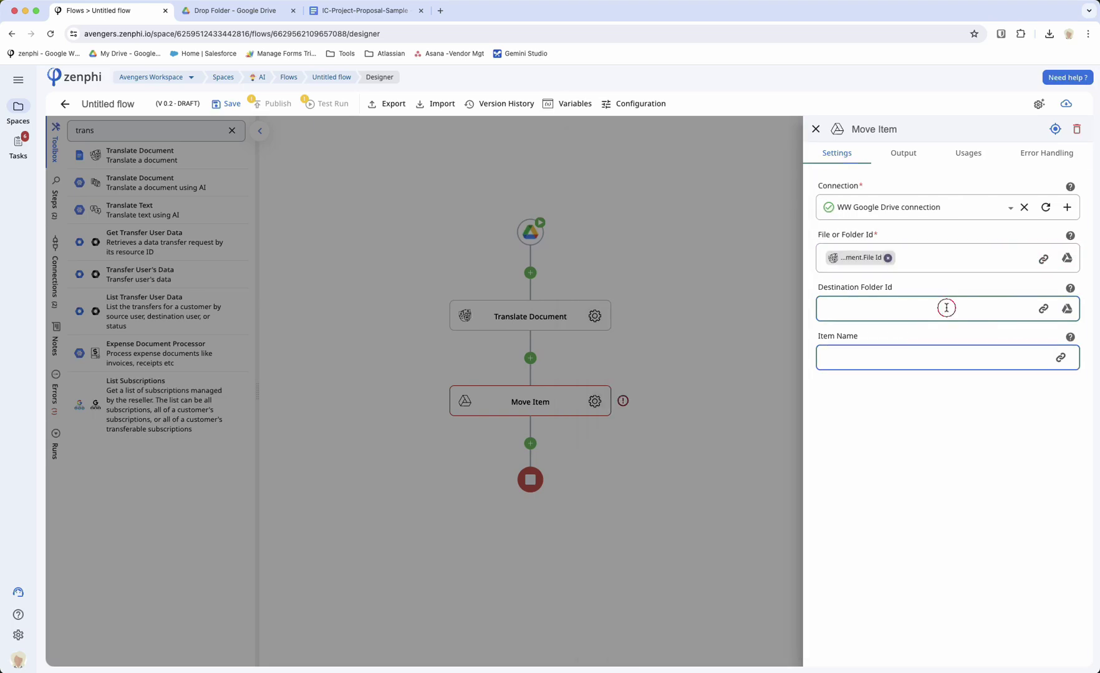
click(1067, 312)
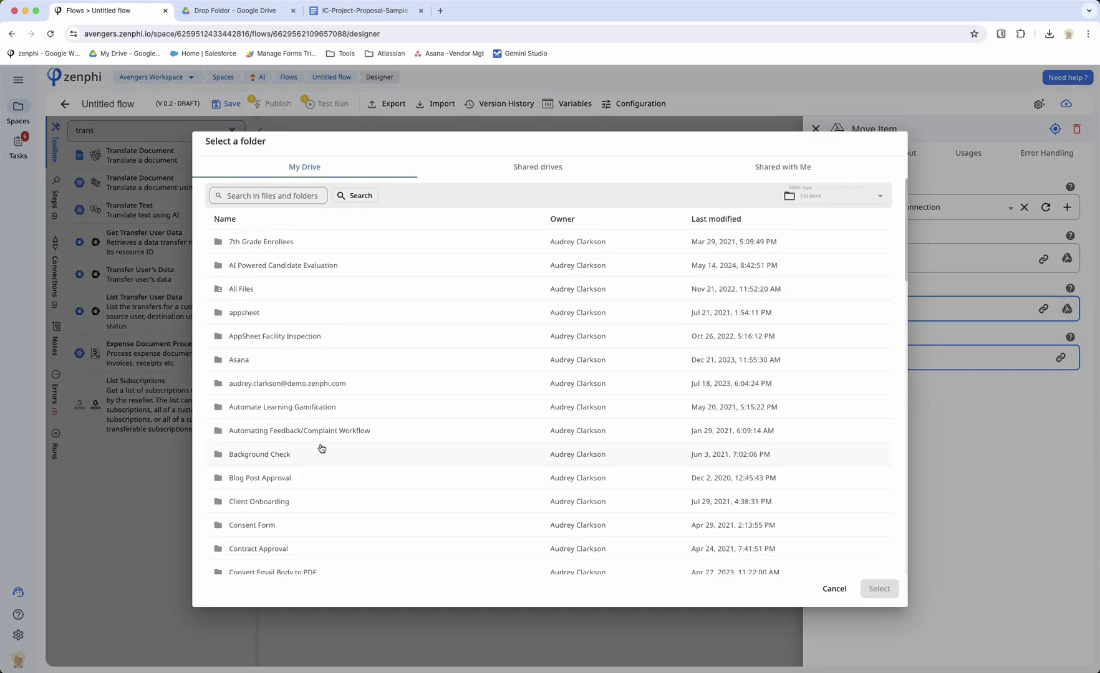
scroll(322, 449, down, 3)
scroll(322, 449, down, 1)
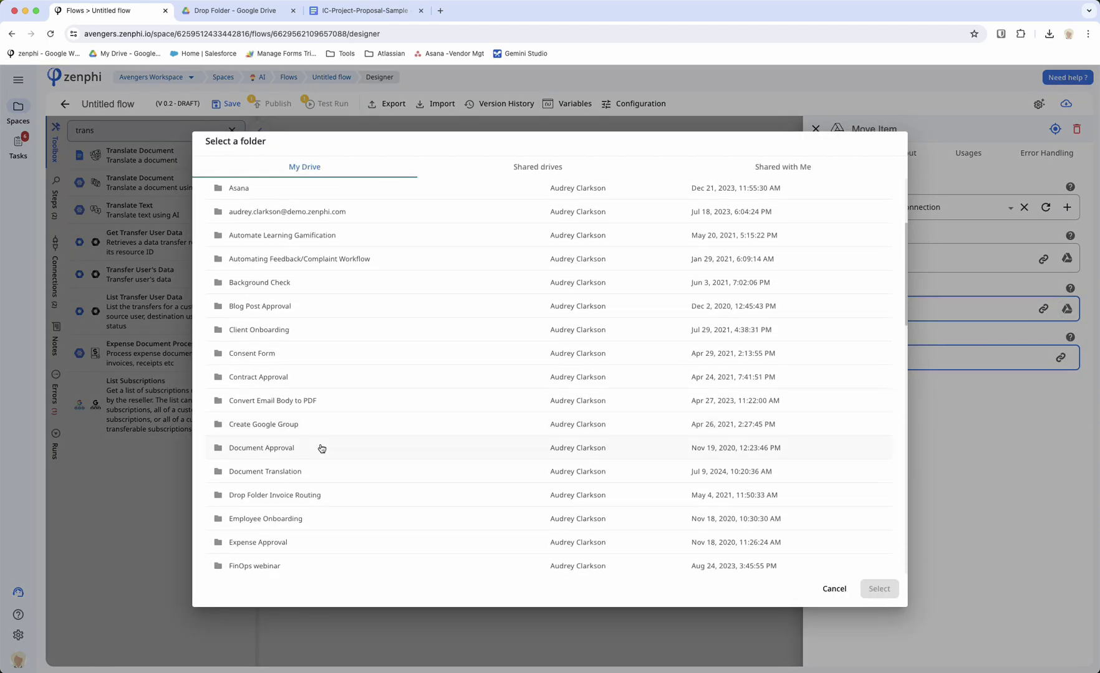
click(290, 471)
click(879, 589)
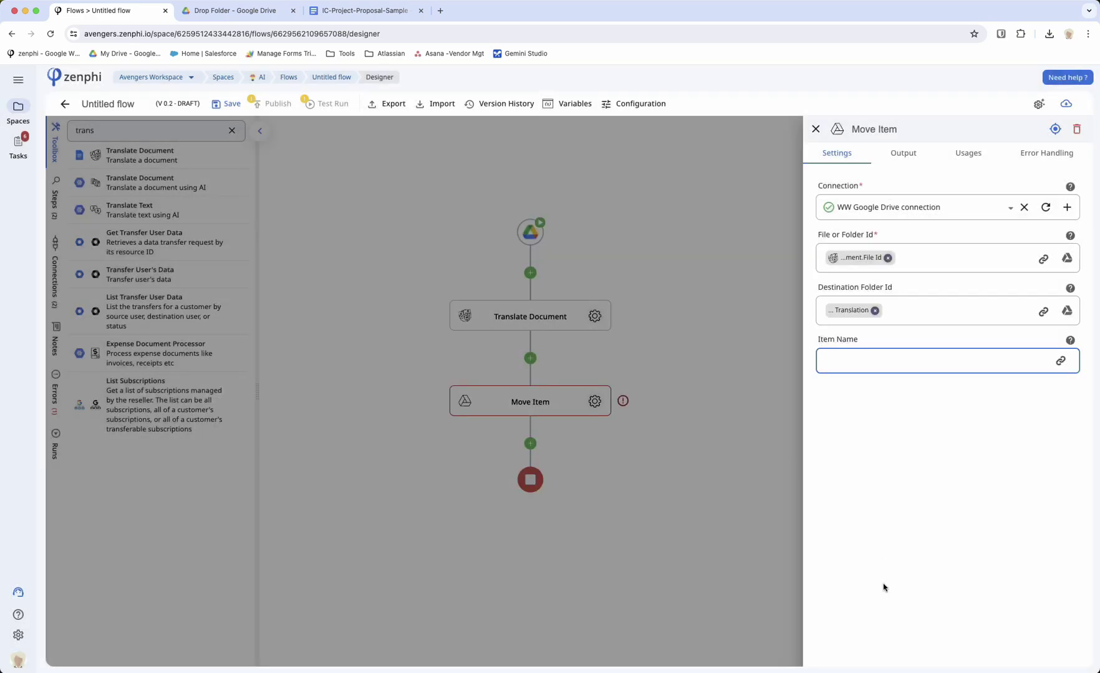
mouse_move(849, 314)
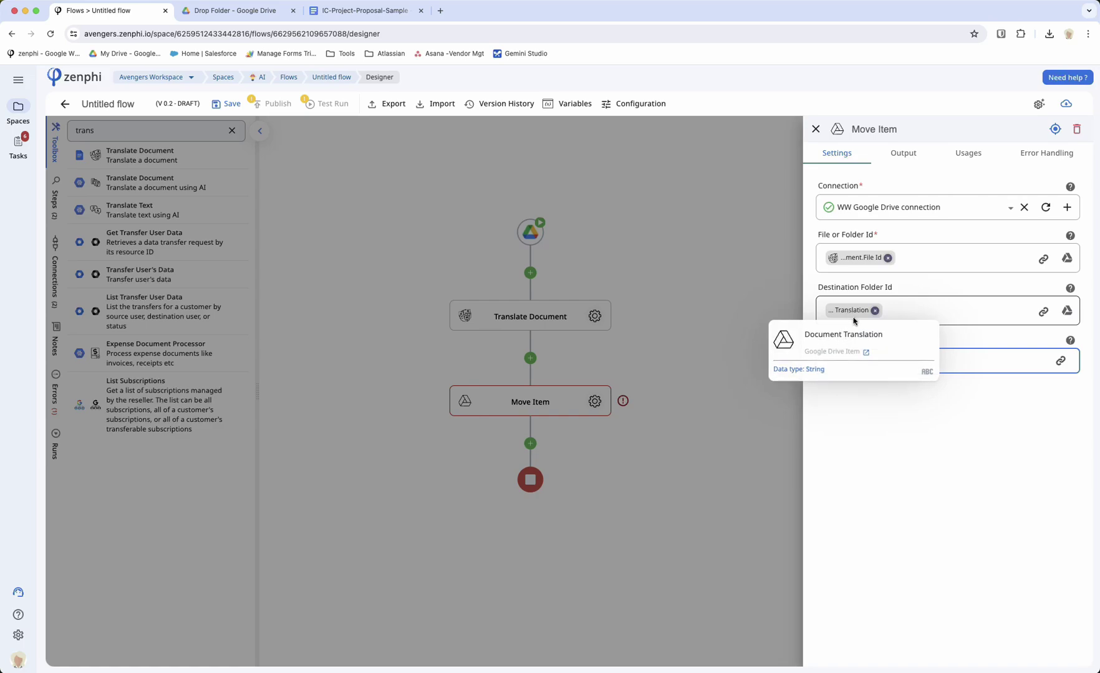
click(870, 353)
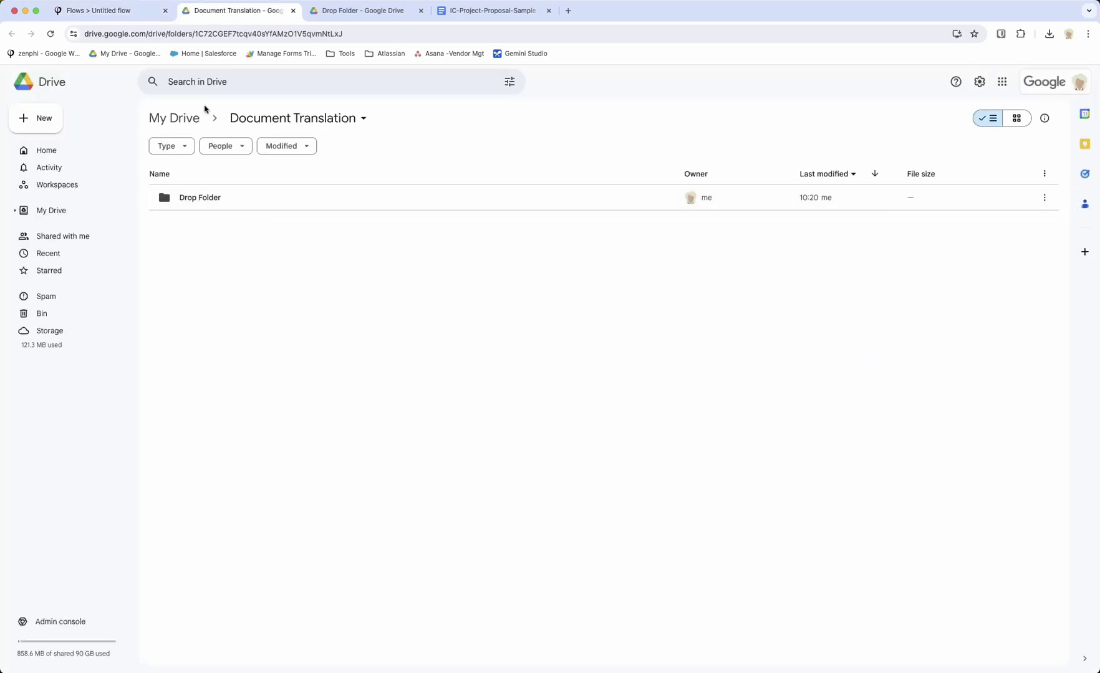
click(122, 11)
Save the flow as draft V0.3, choose IC-Project-Proposal-Sample for the test run, and view it.
click(443, 273)
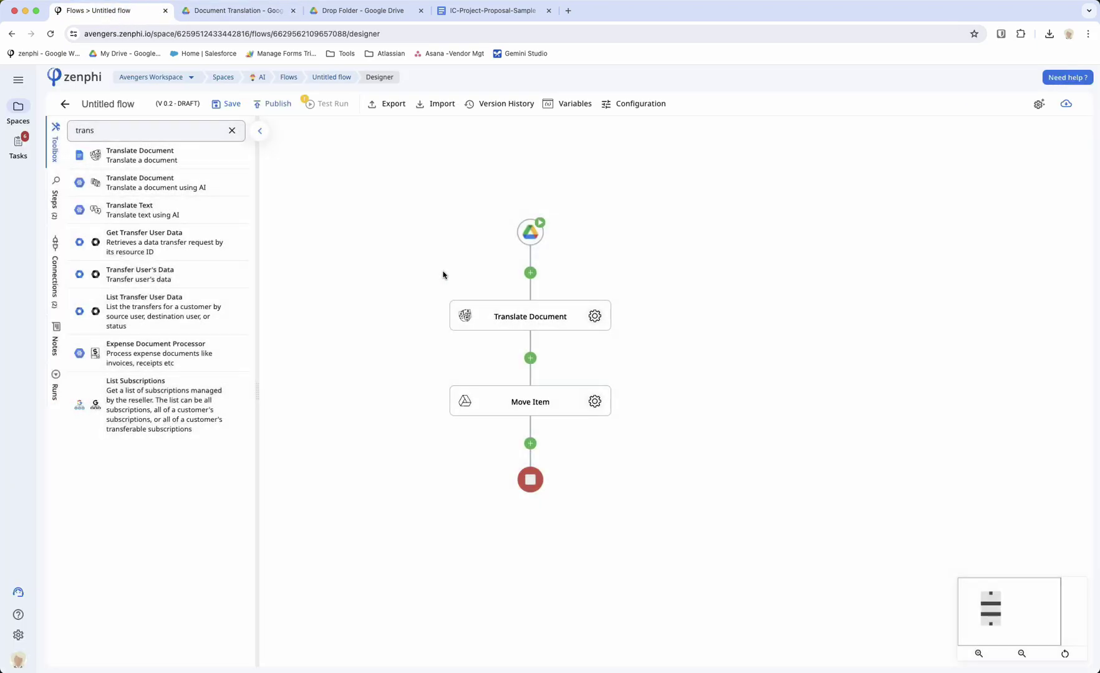
click(233, 105)
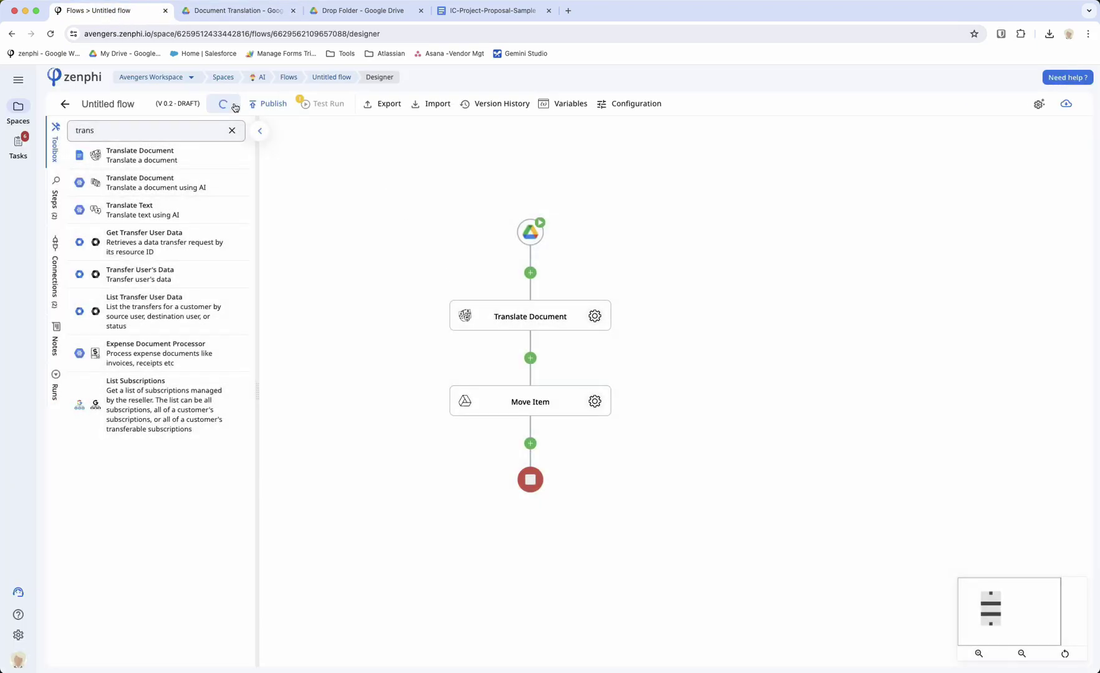
click(341, 107)
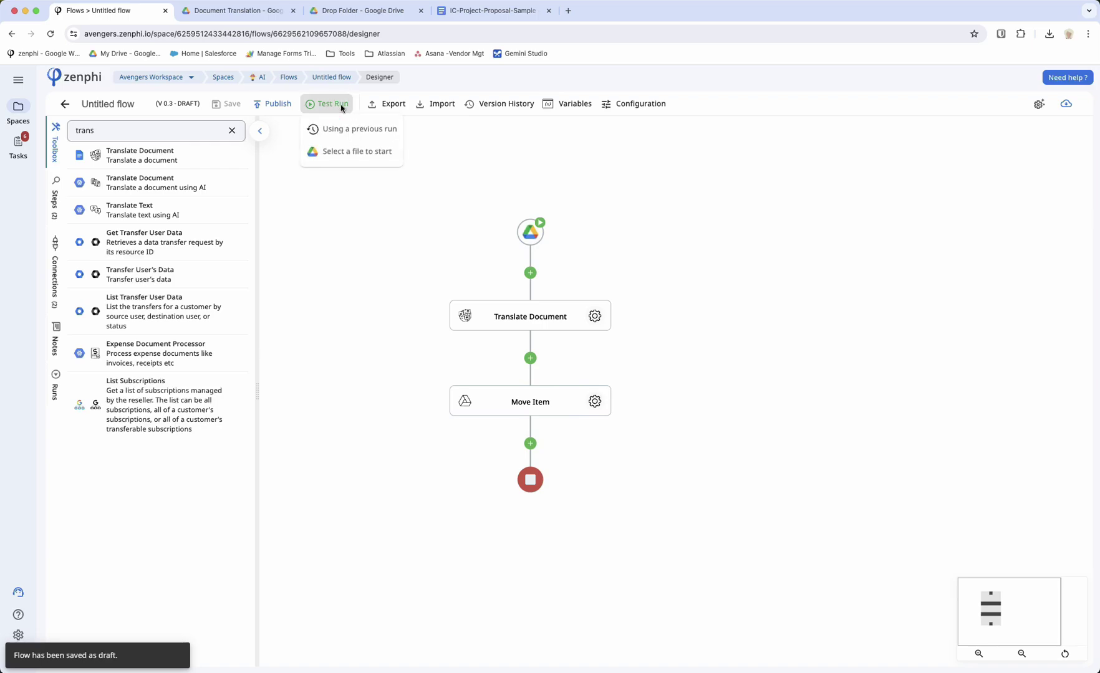
click(364, 152)
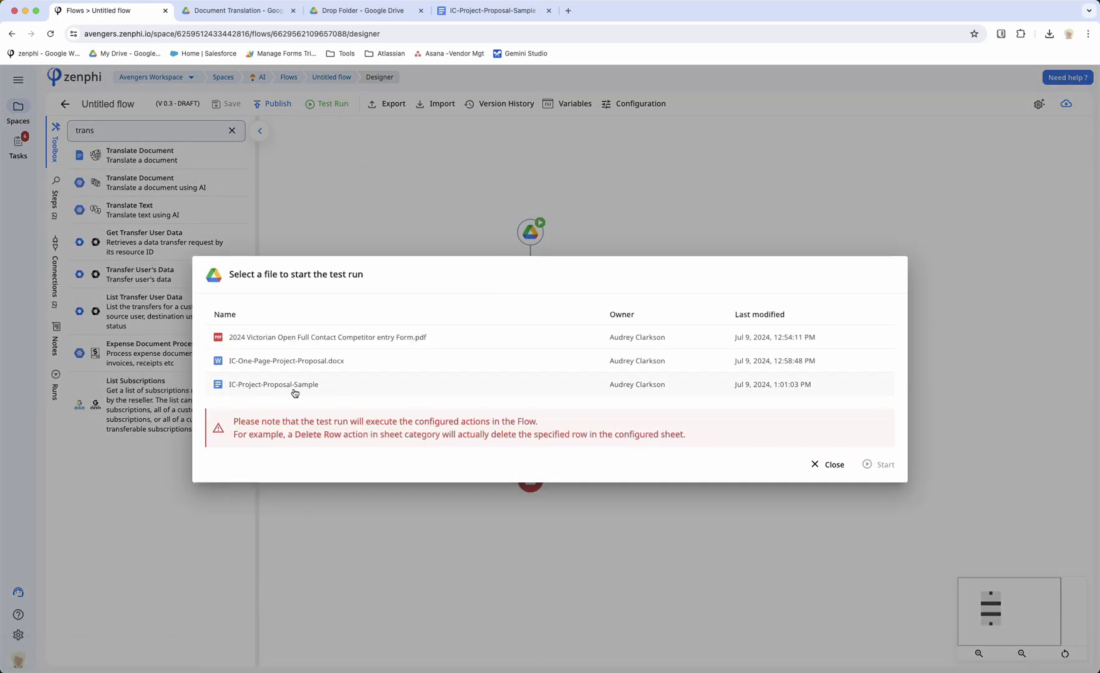
click(293, 390)
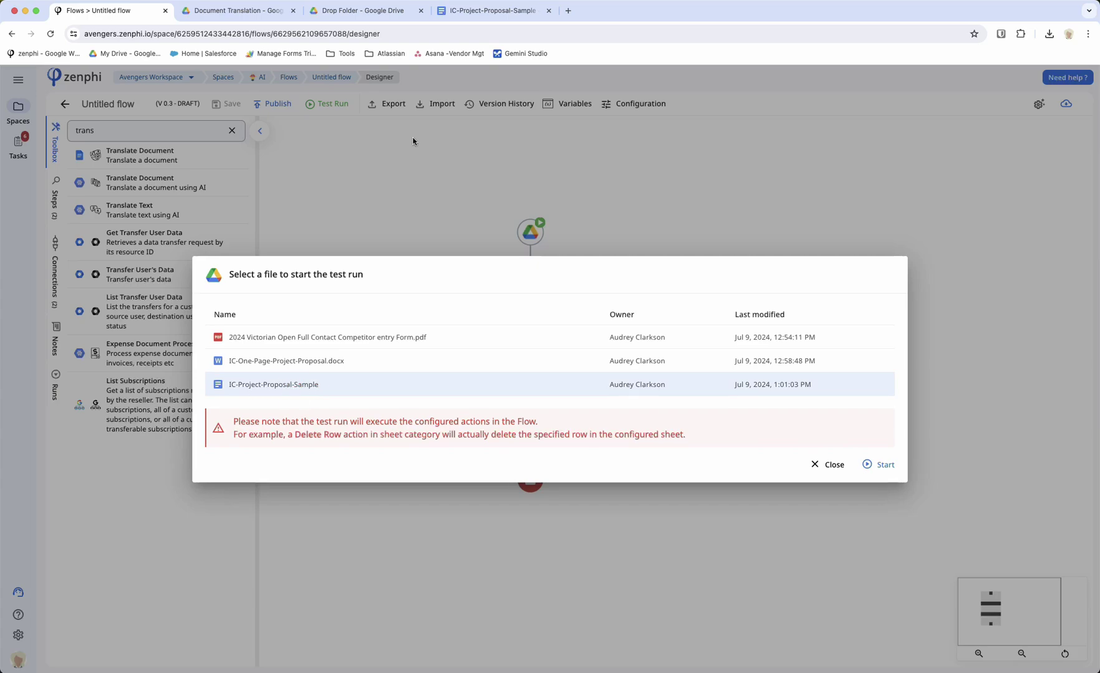
click(484, 10)
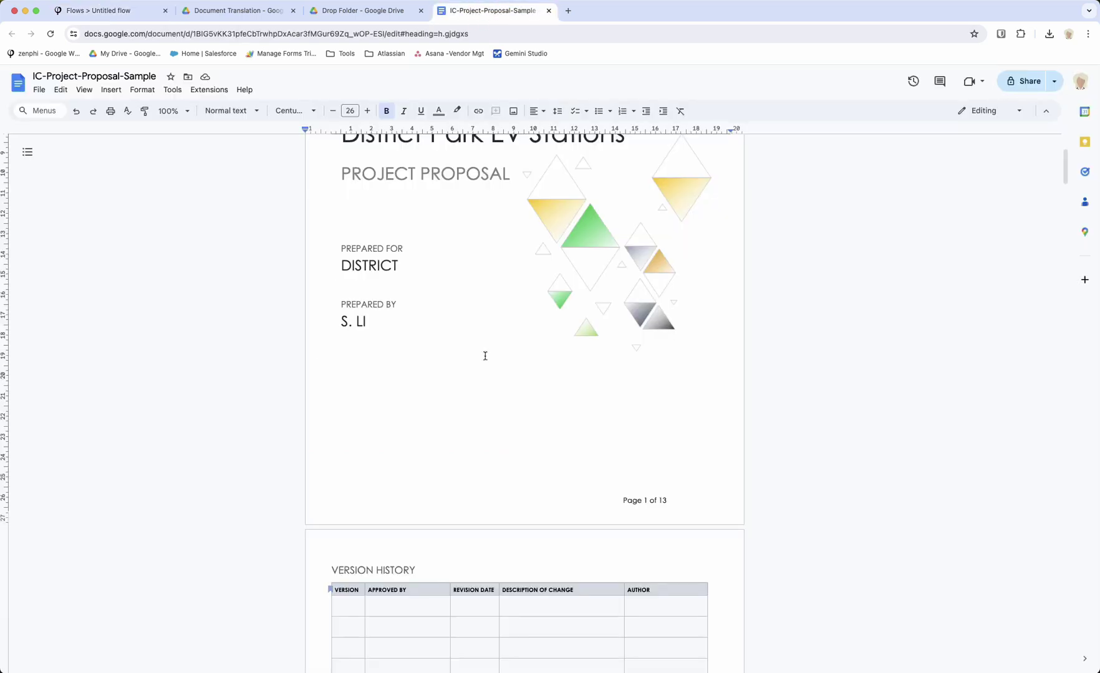
Make the $570,000 cost figure in section 1.4 red, then close the proposal.
scroll(485, 356, down, 9)
scroll(485, 356, up, 4)
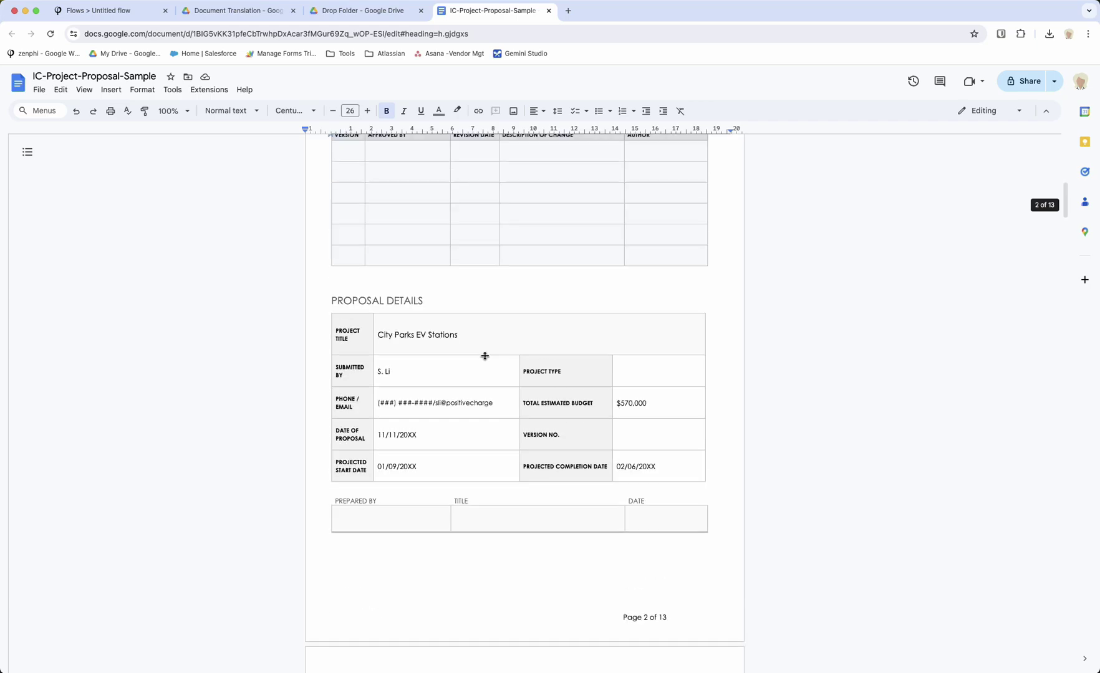
scroll(485, 356, down, 20)
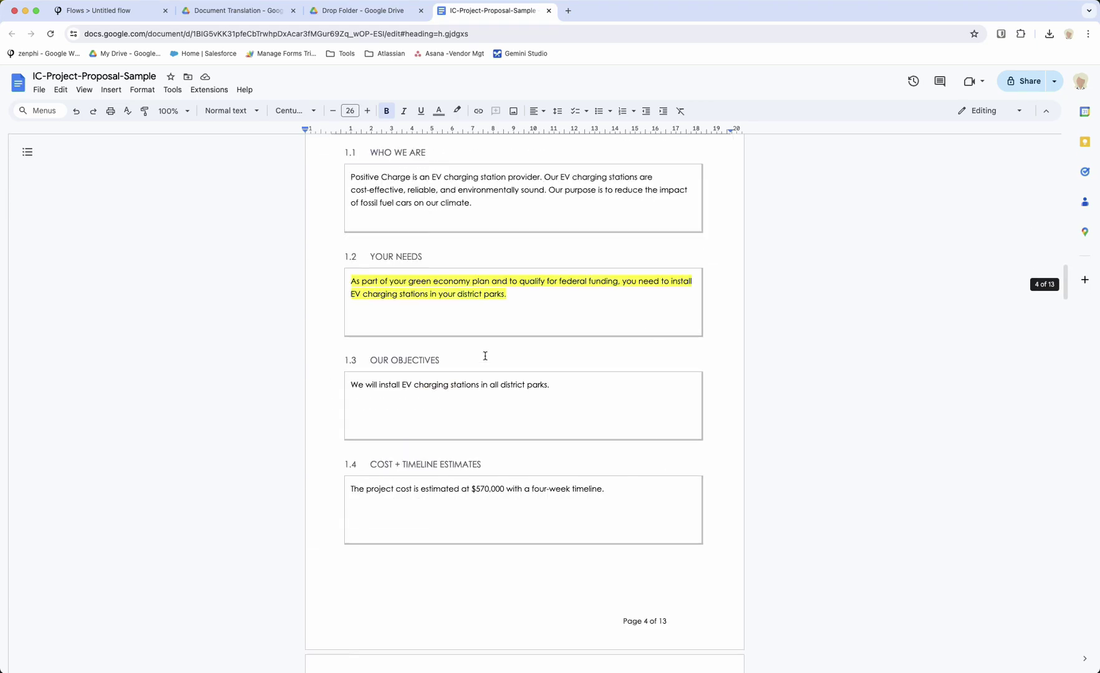
scroll(485, 356, up, 2)
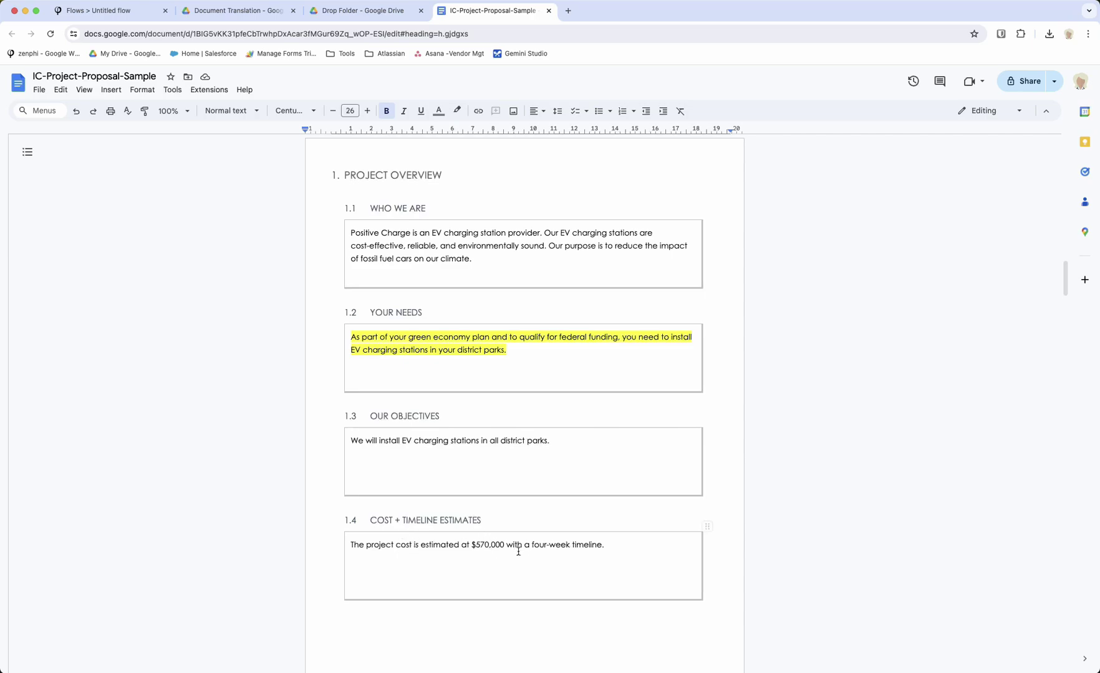
drag(507, 546, 472, 546)
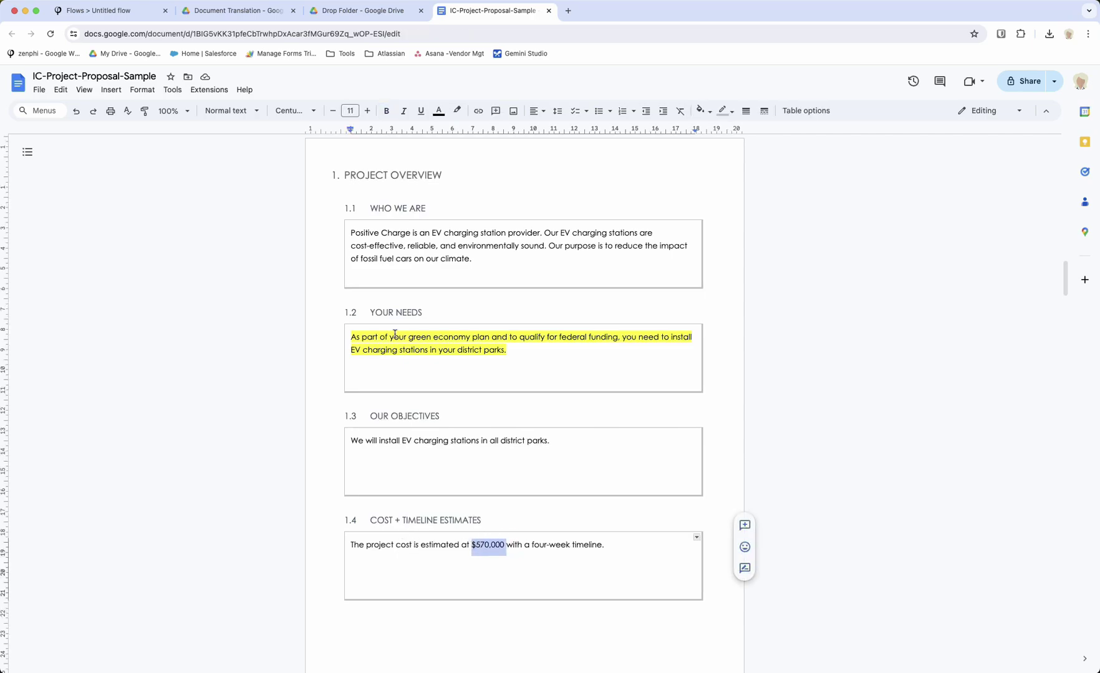
click(438, 111)
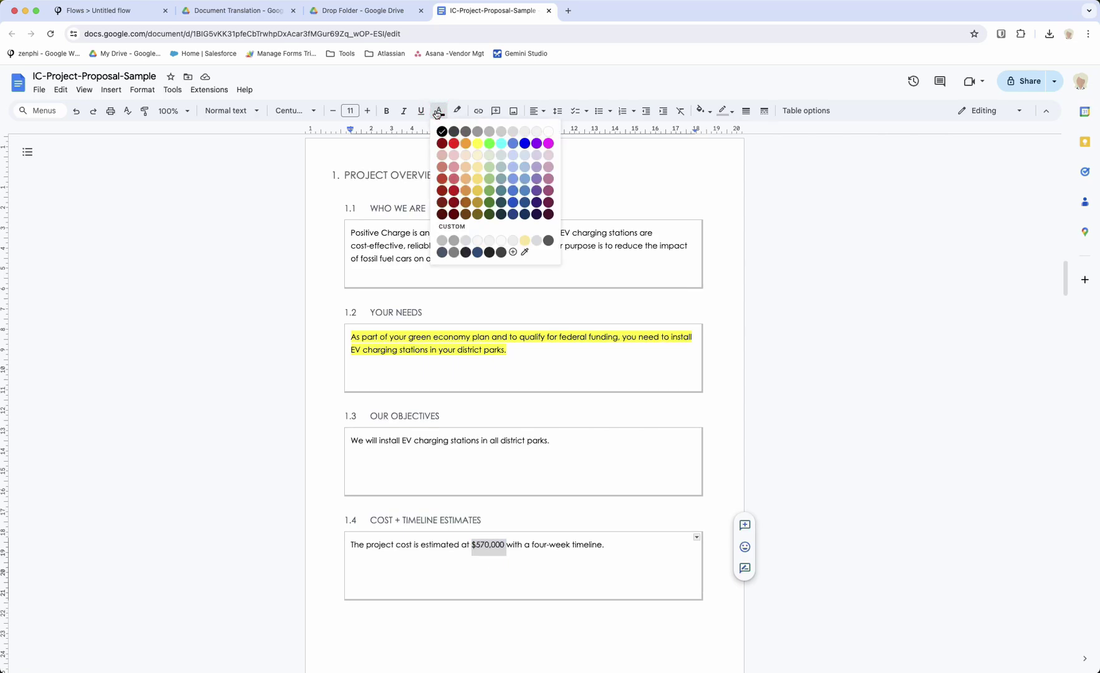
click(455, 144)
click(541, 444)
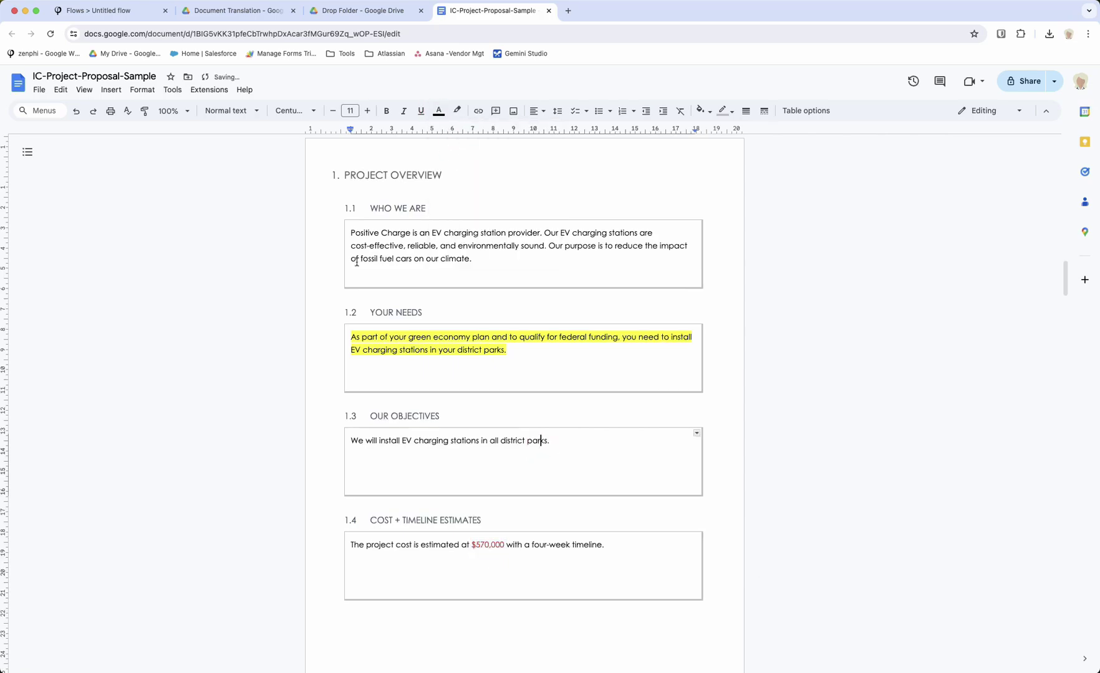
click(548, 12)
Start the test run on IC-Project-Proposal-Sample, then switch to the Drop Folder in Drive.
click(119, 10)
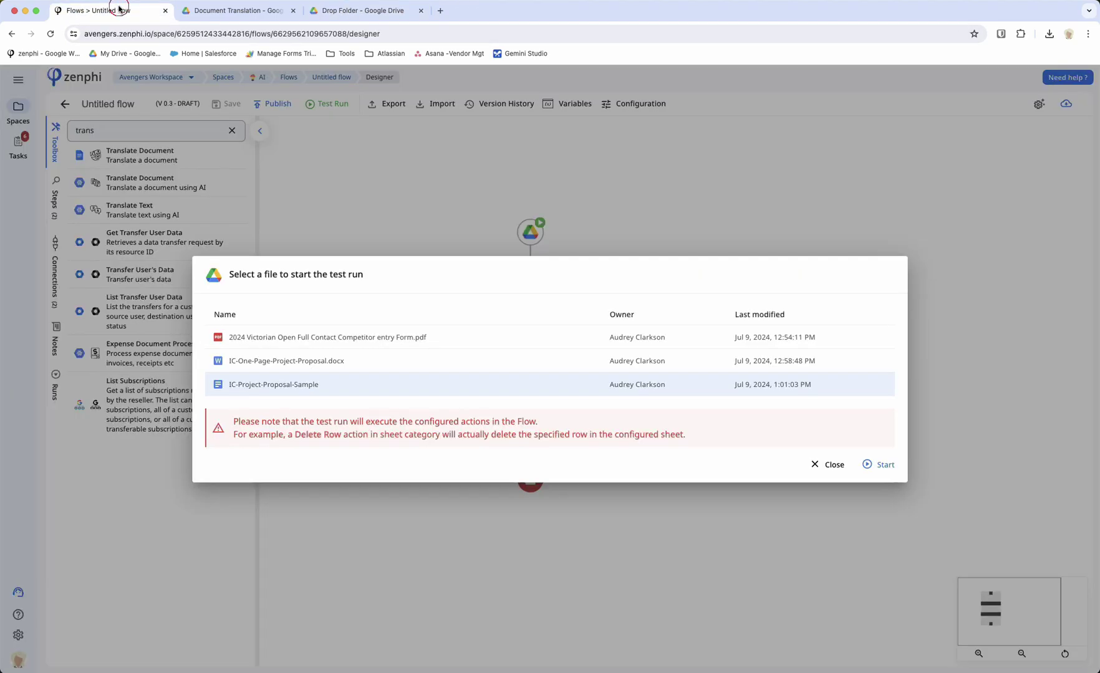
click(889, 465)
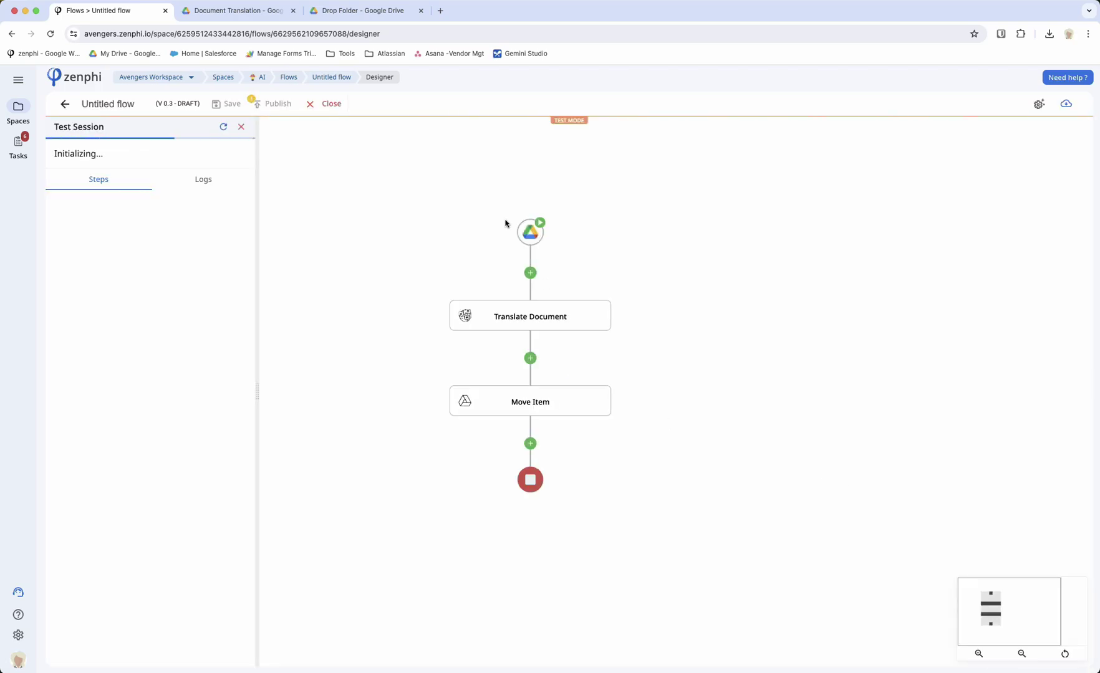
click(353, 12)
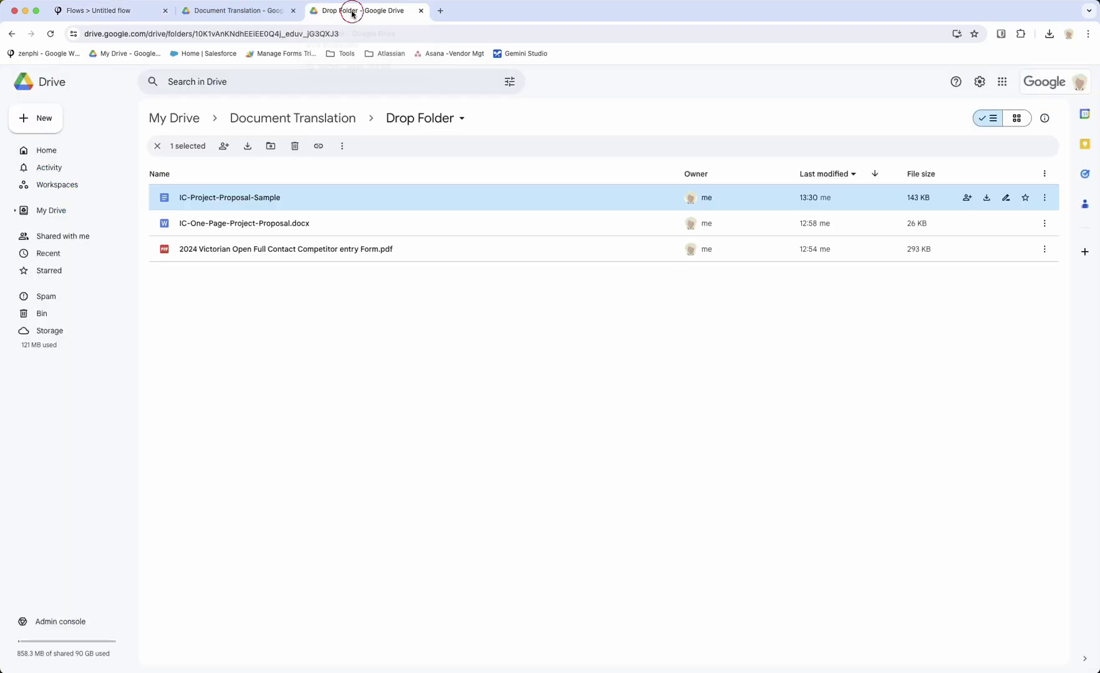
Open the German translation DE-IC-Project-Proposal-Sample in the Document Translation folder.
click(263, 15)
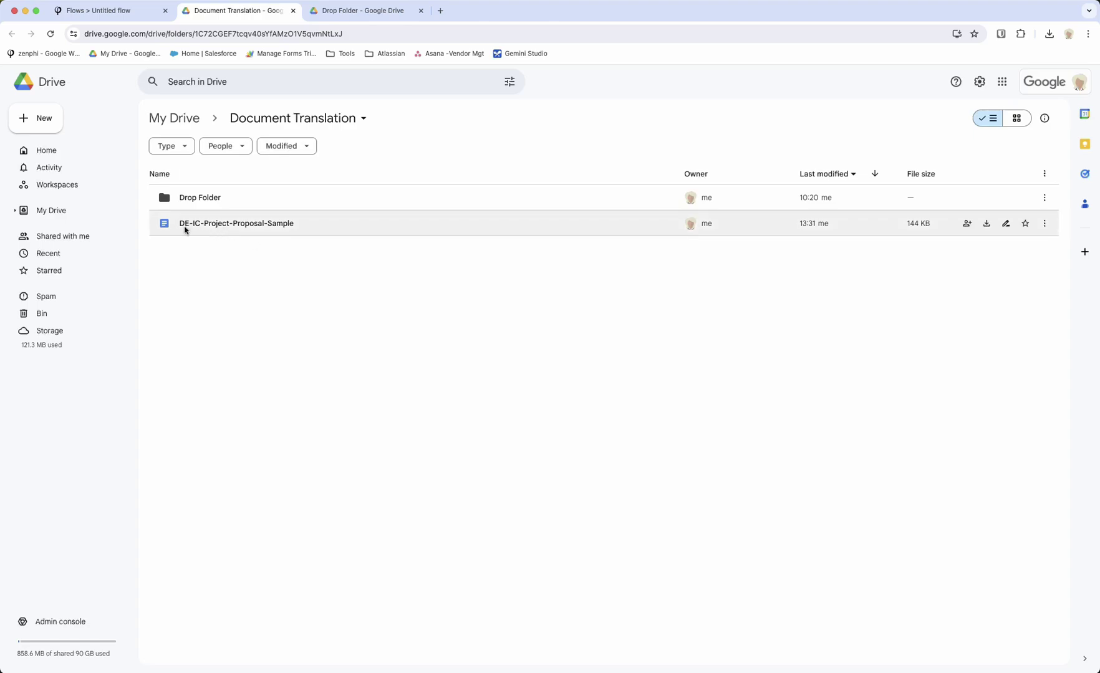
double_click(218, 230)
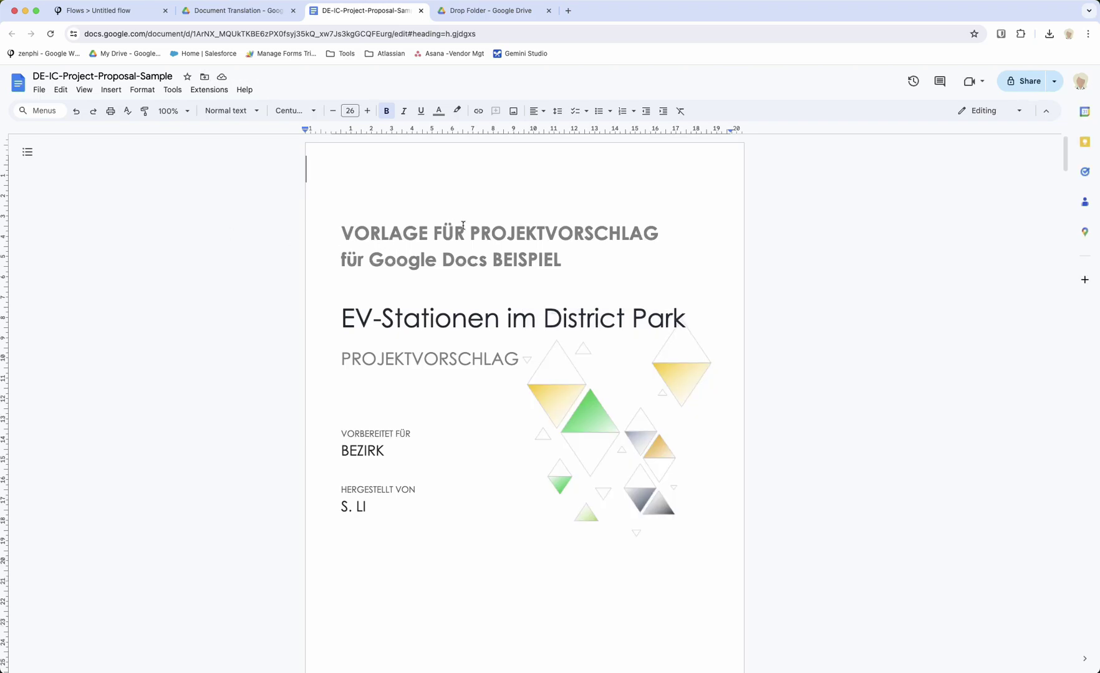
Scroll the German translation down to section 1.4's red 570.000 US-Dollar cost, then close it.
scroll(459, 308, down, 1)
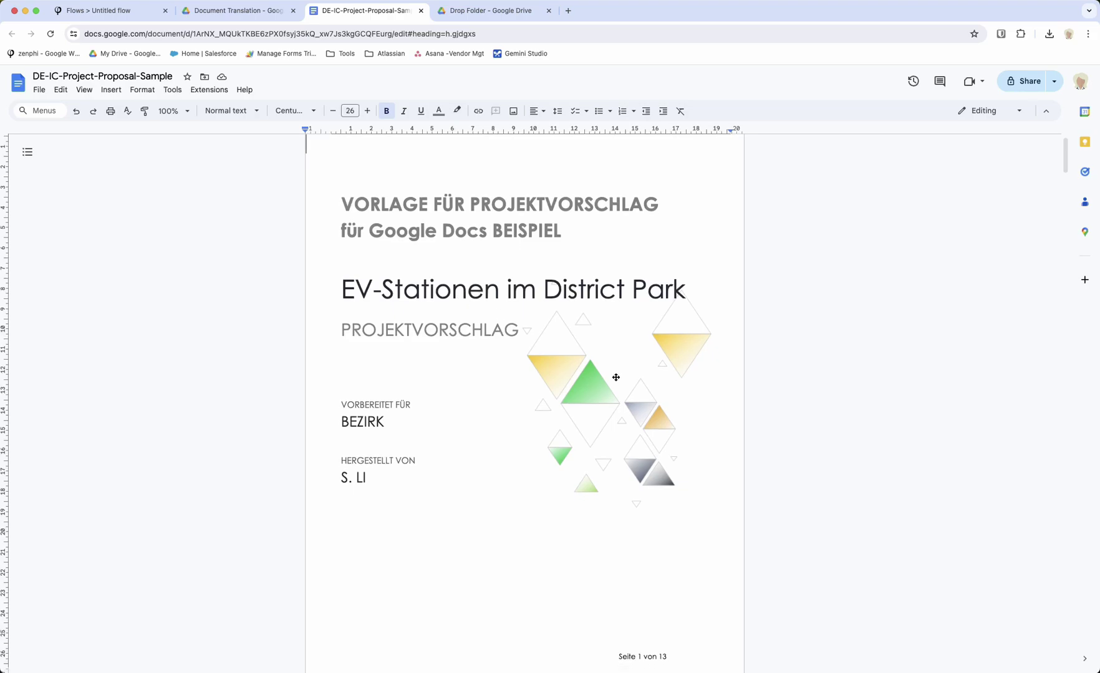
scroll(619, 394, down, 15)
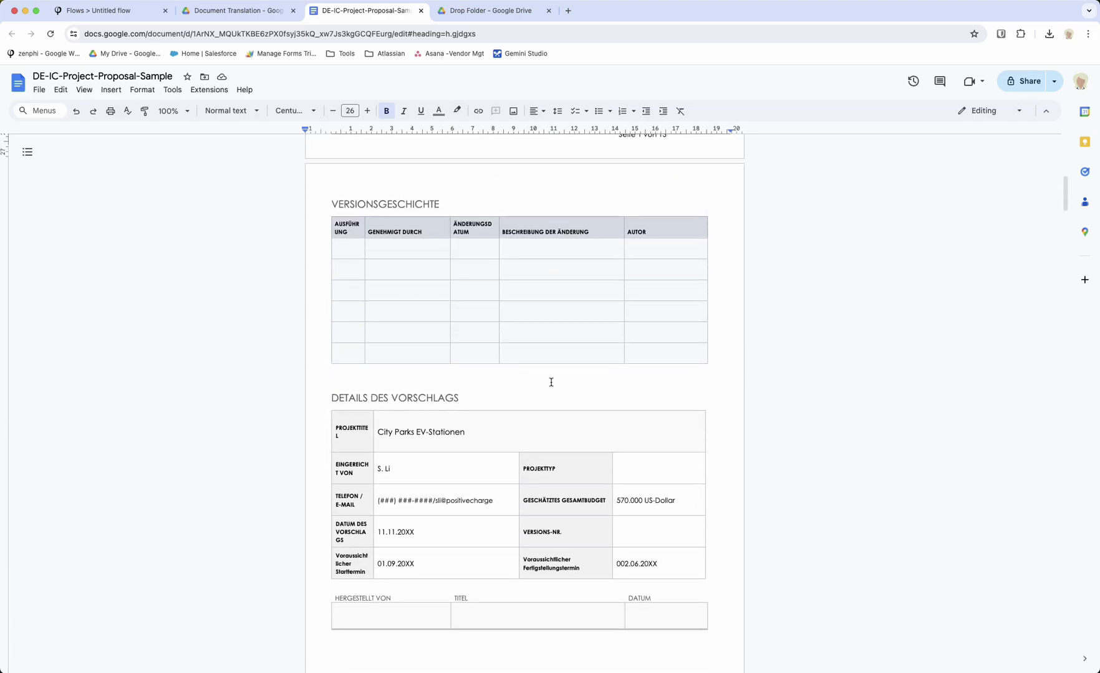
scroll(551, 382, down, 15)
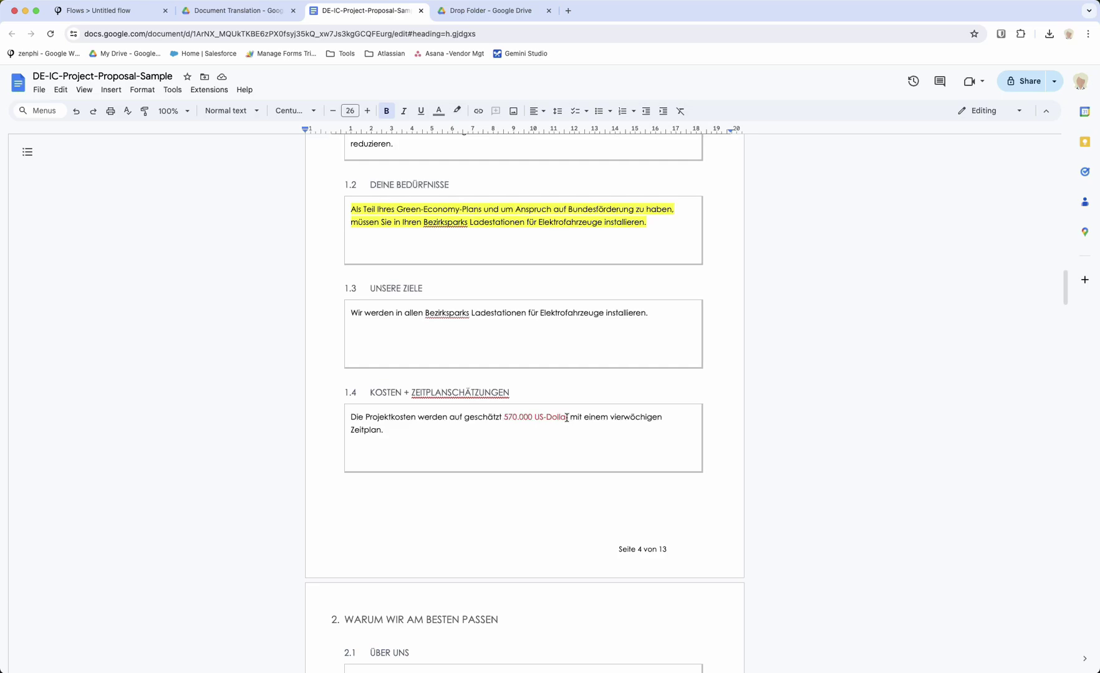
scroll(547, 418, down, 4)
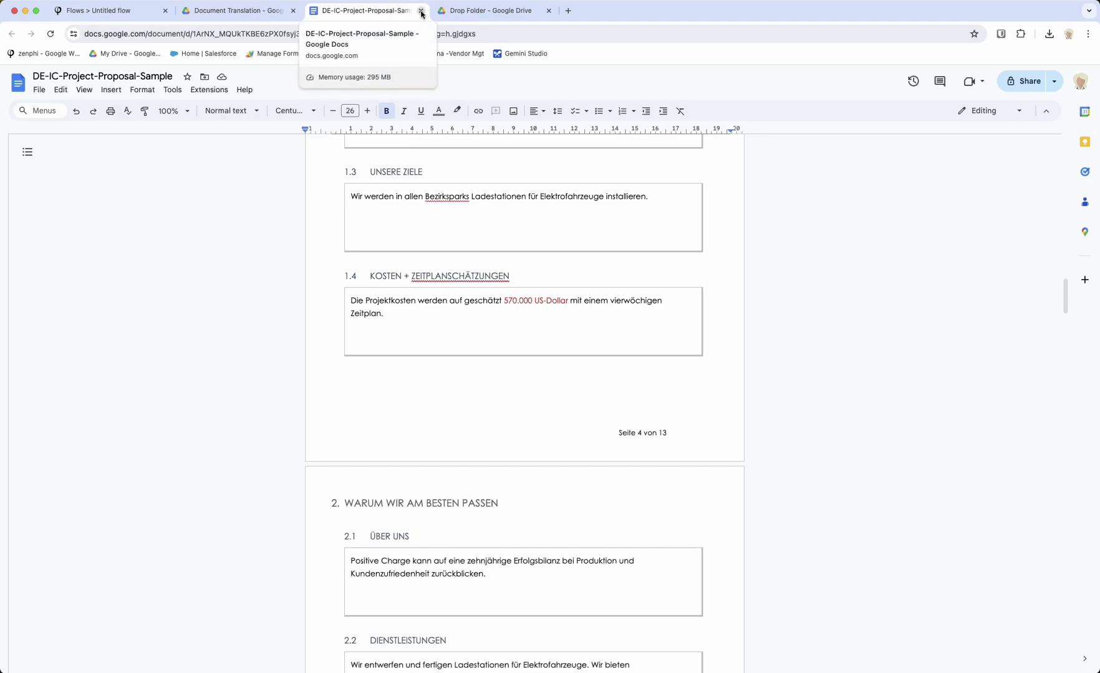
click(421, 11)
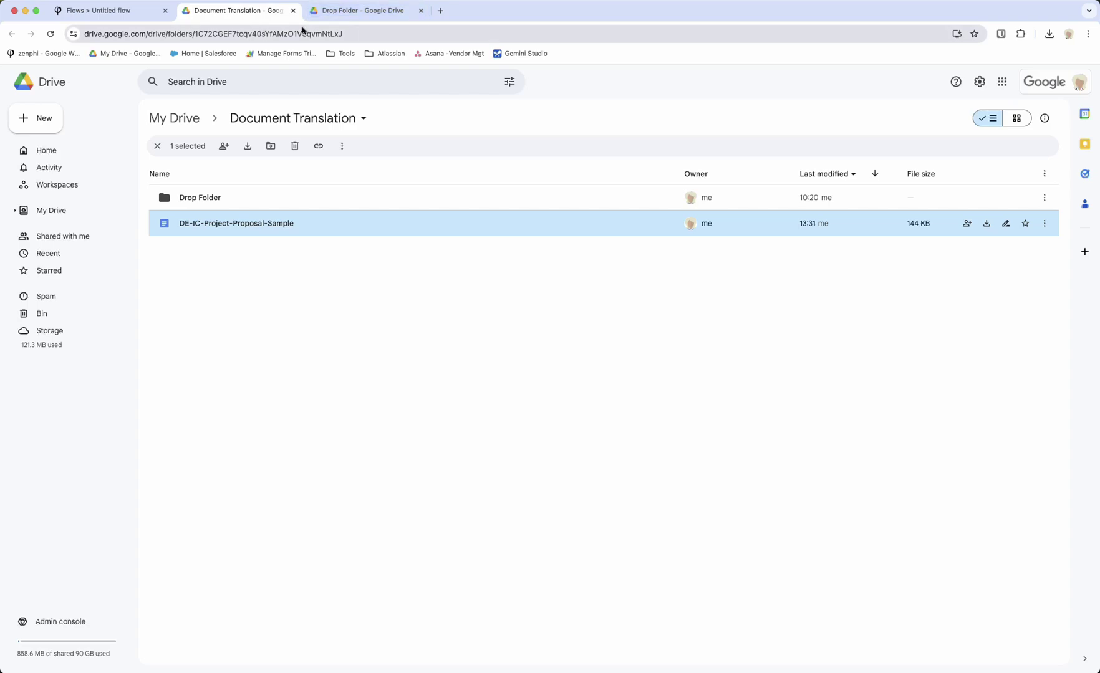
Delete the DE-IC-Project-Proposal-Sample translation from the Document Translation folder.
click(296, 147)
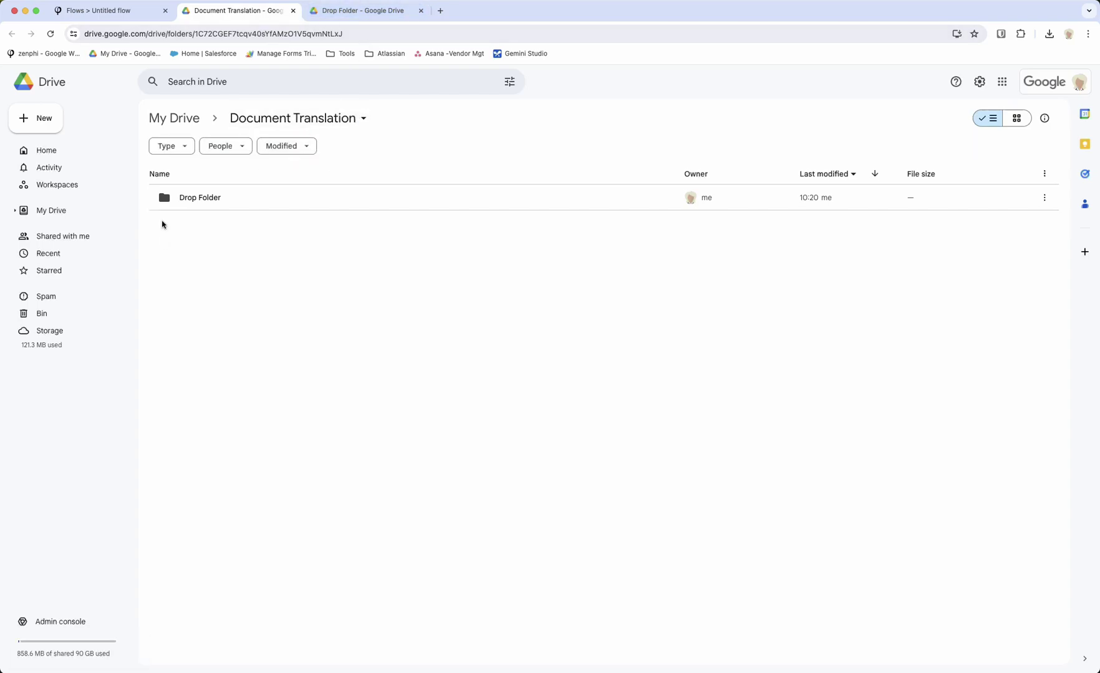
click(90, 12)
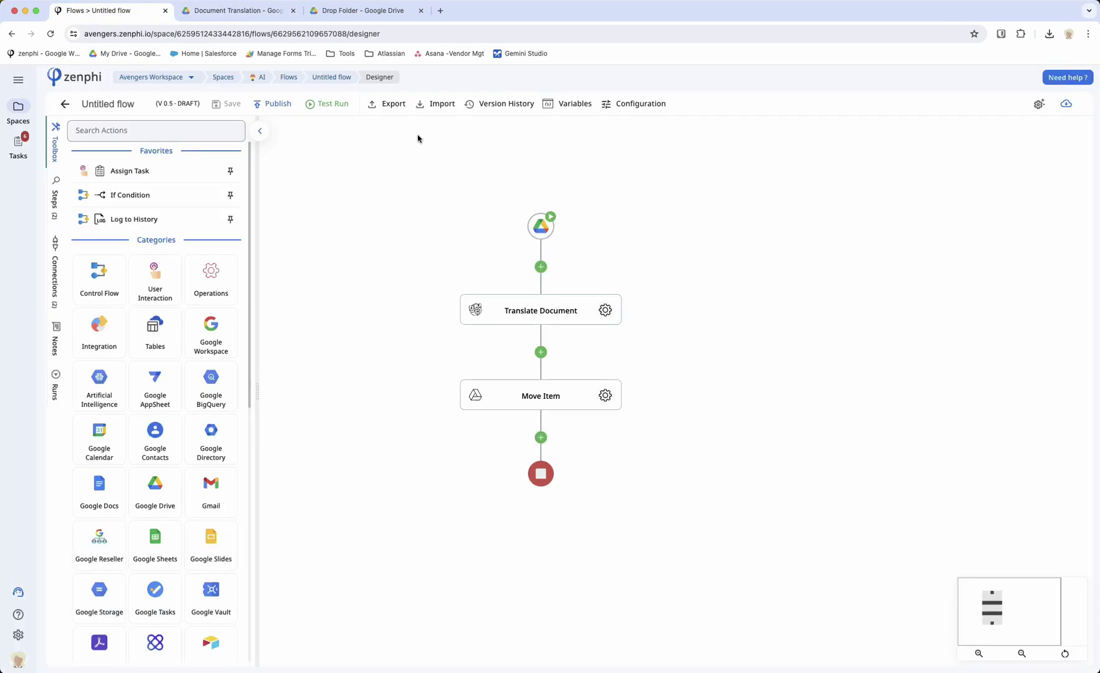
Open IC-One-Page-Project-Proposal.docx from the Drop Folder and scroll through its contents.
click(376, 17)
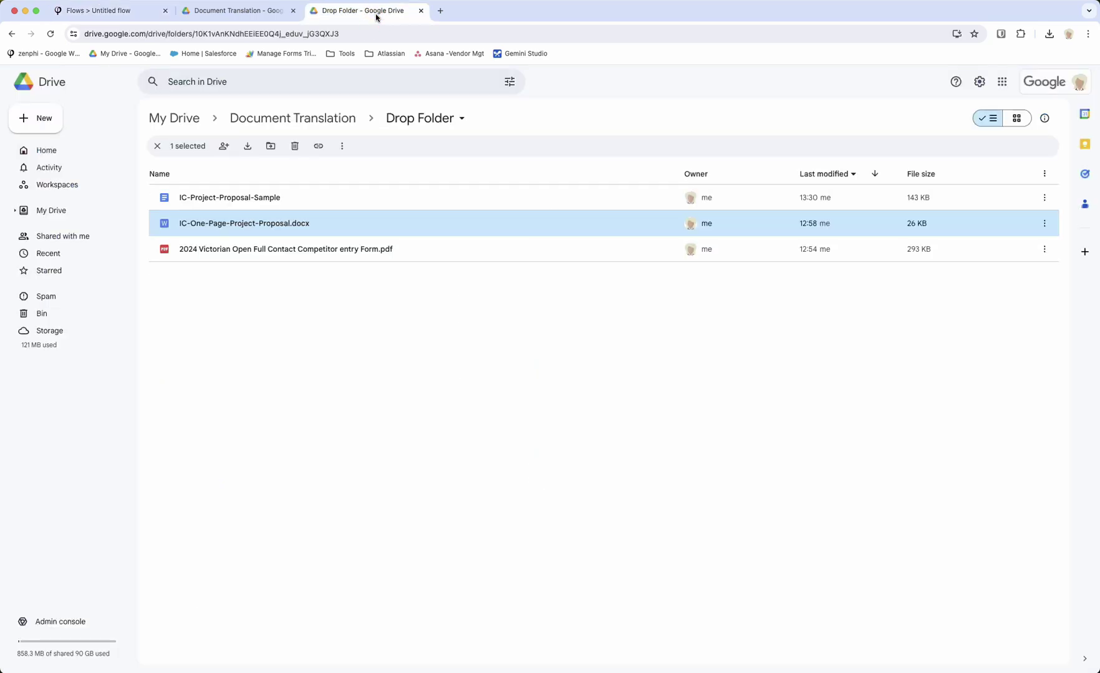
double_click(295, 227)
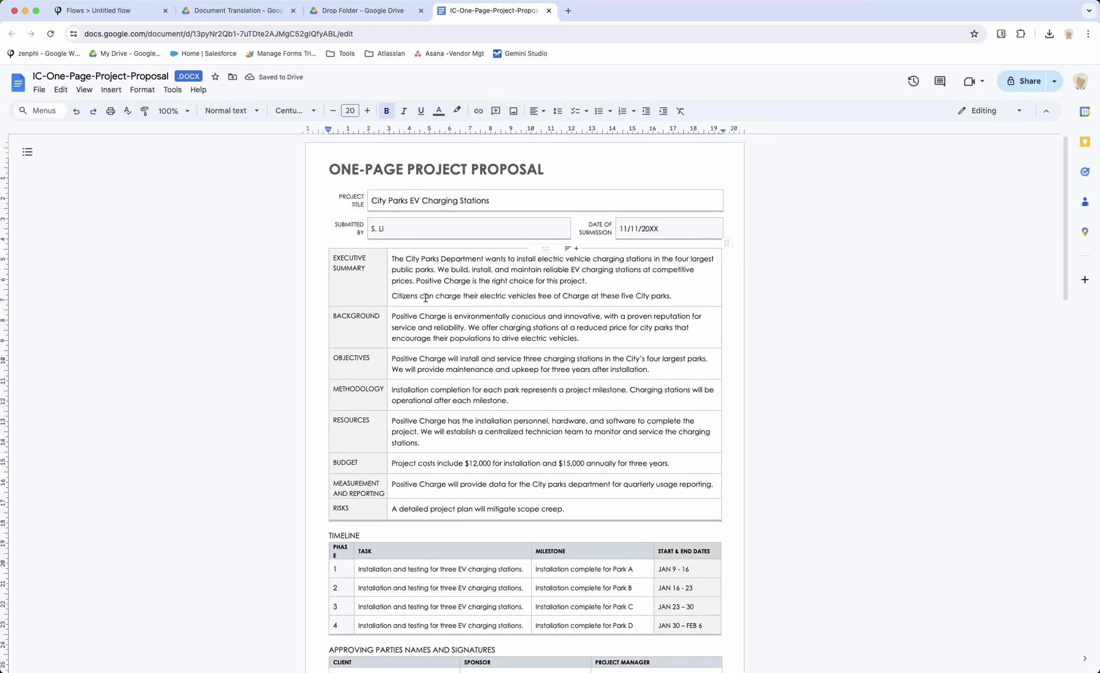
scroll(425, 297, down, 1)
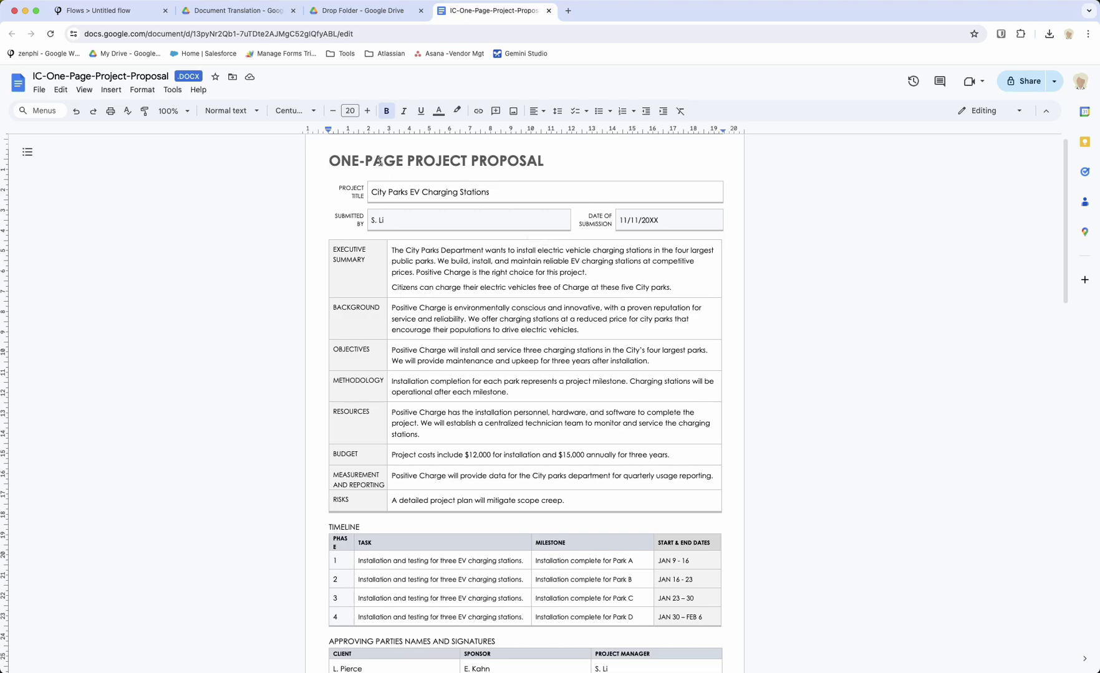
scroll(428, 329, down, 6)
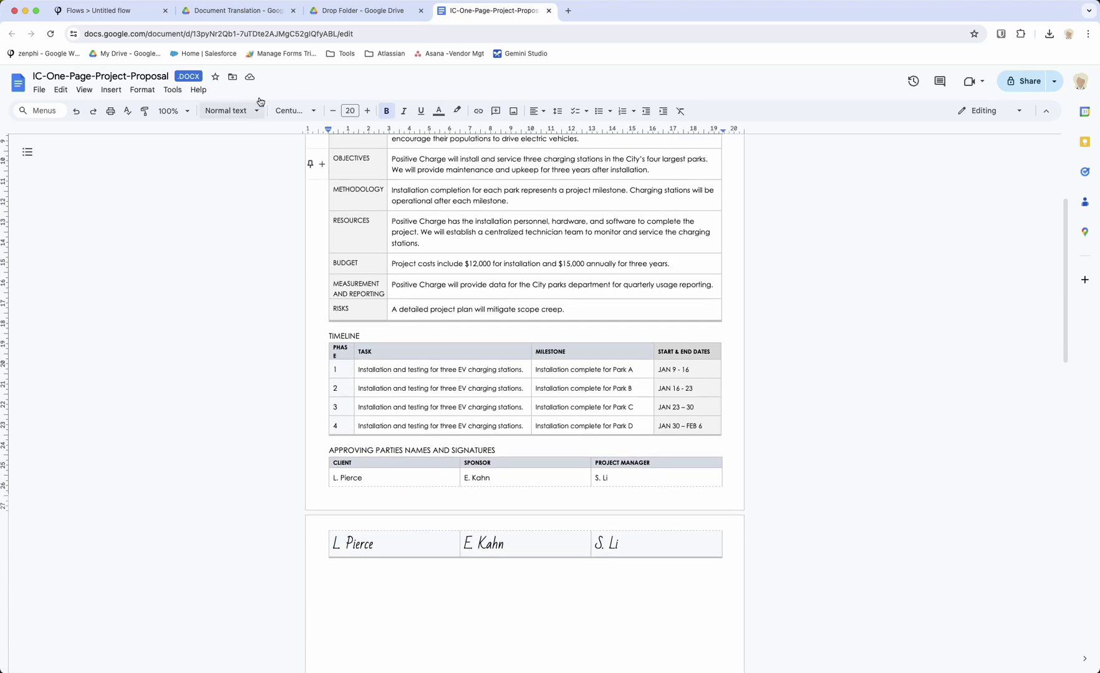
click(124, 13)
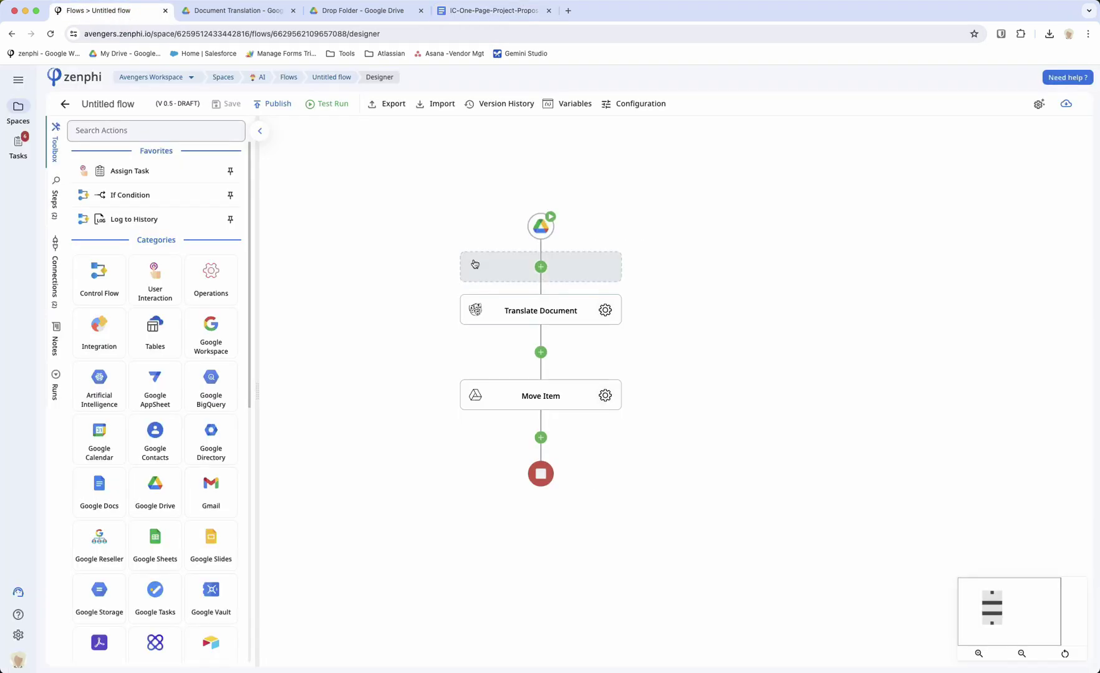
Delete the Translate Document and Move Item nodes, confirming each deletion.
right_click(491, 302)
click(527, 383)
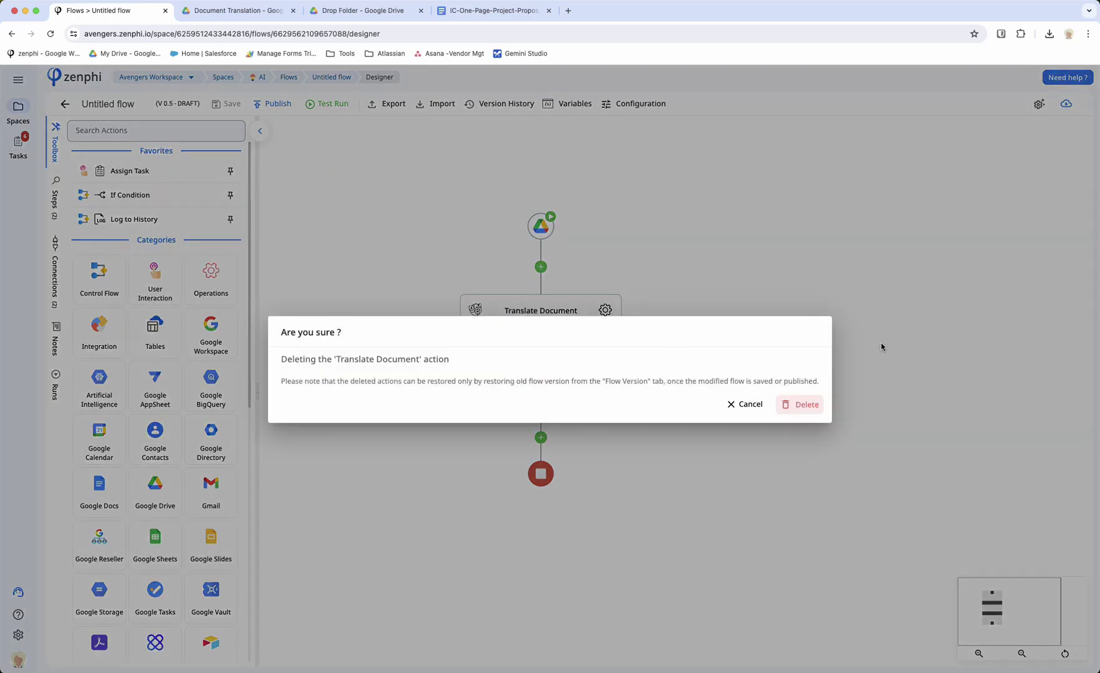
click(814, 399)
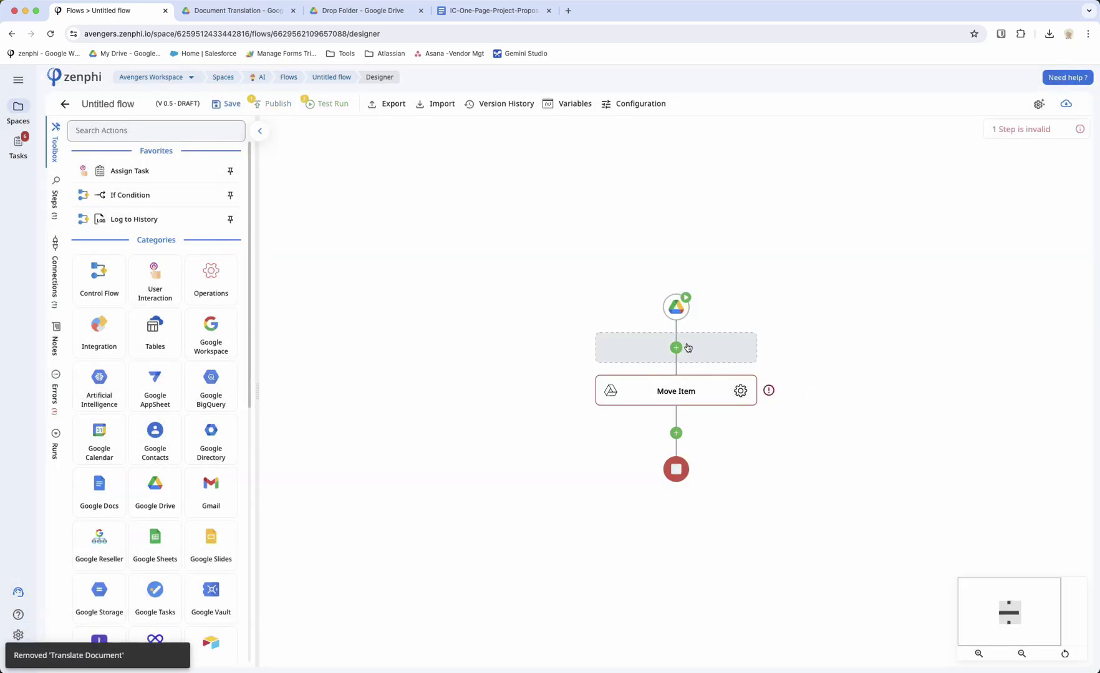
click(711, 388)
click(742, 471)
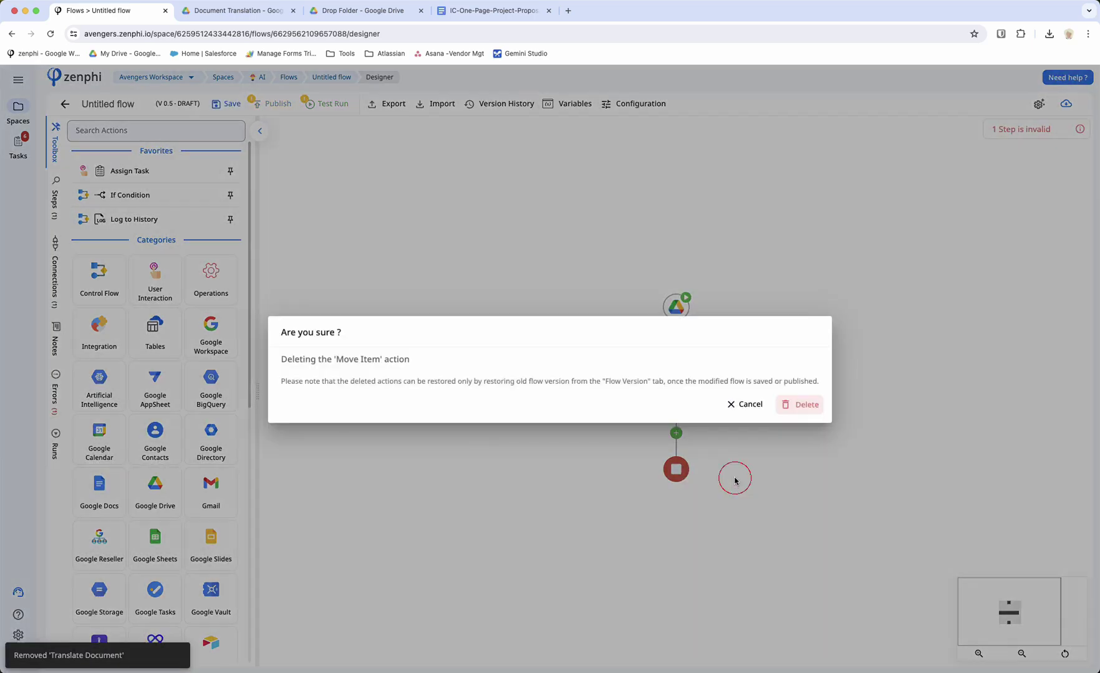
click(809, 406)
drag(811, 408, 668, 305)
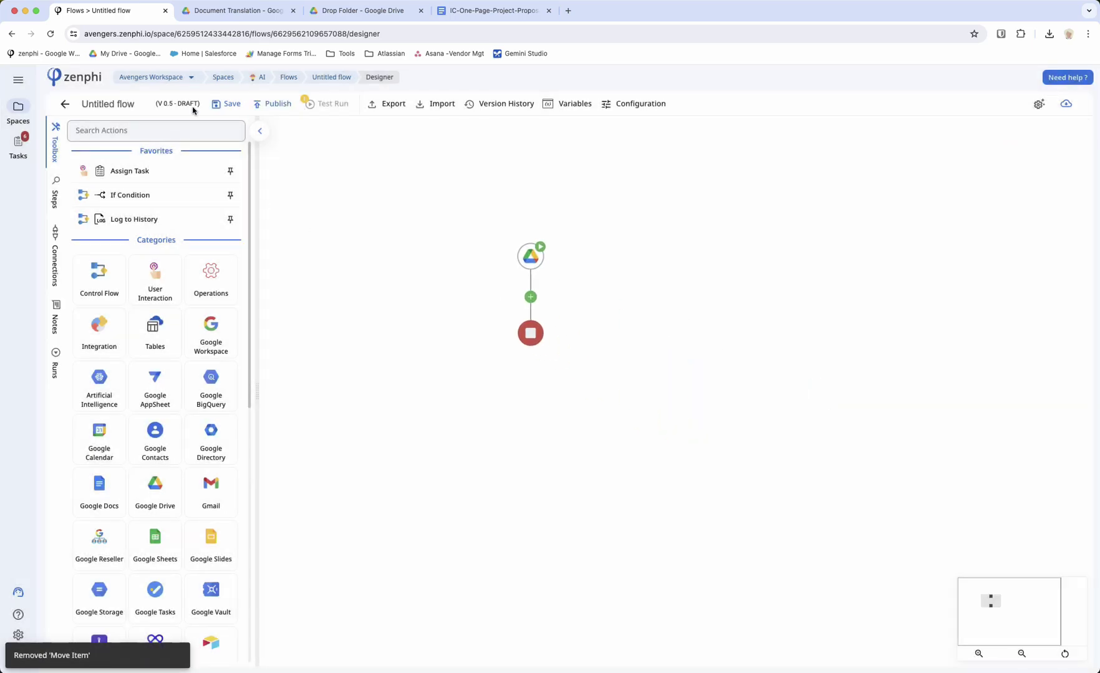
click(194, 130)
Add an AI Translate Document step after the trigger, using the trigger's File Contents as source.
text(tr)
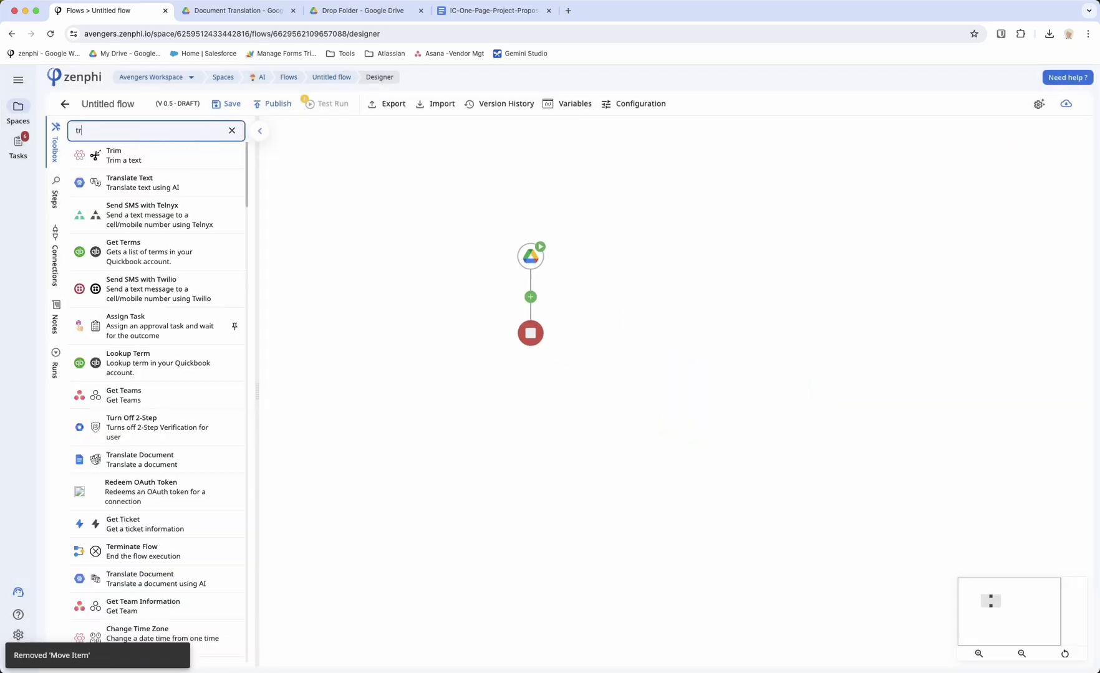
text(ans)
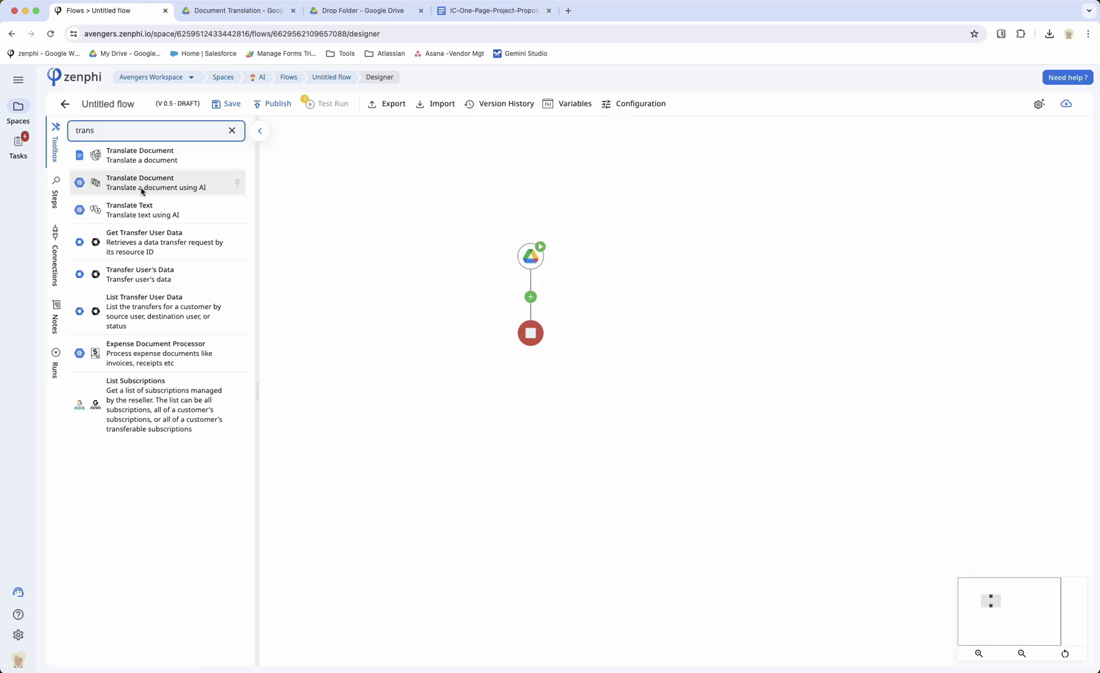
drag(130, 187, 534, 300)
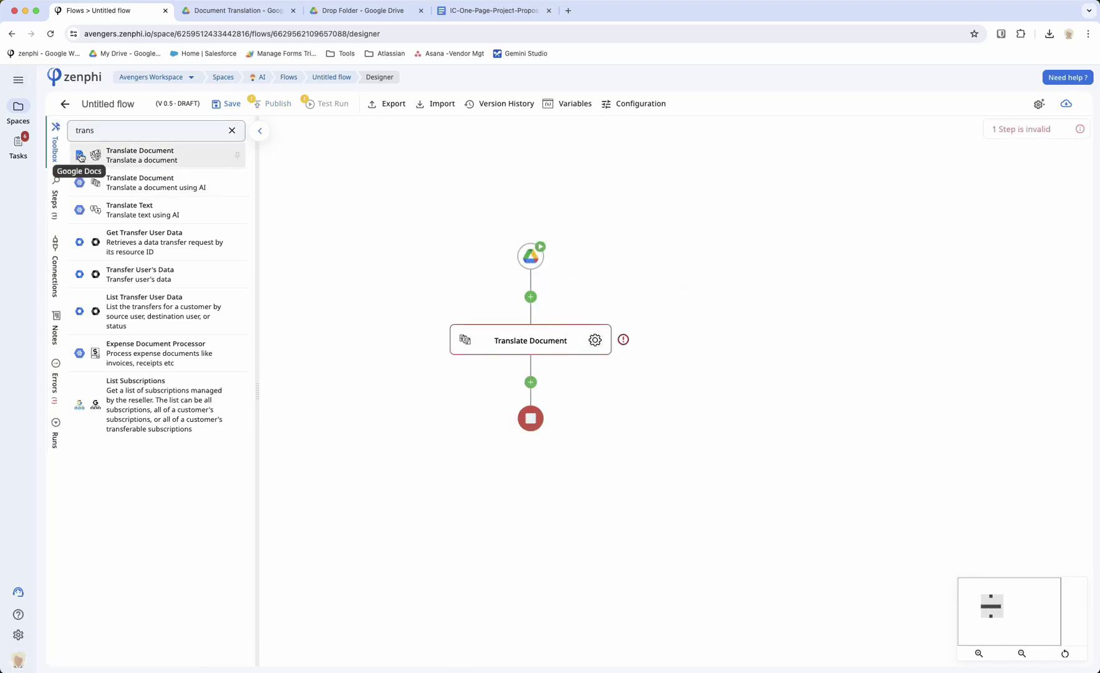
click(595, 340)
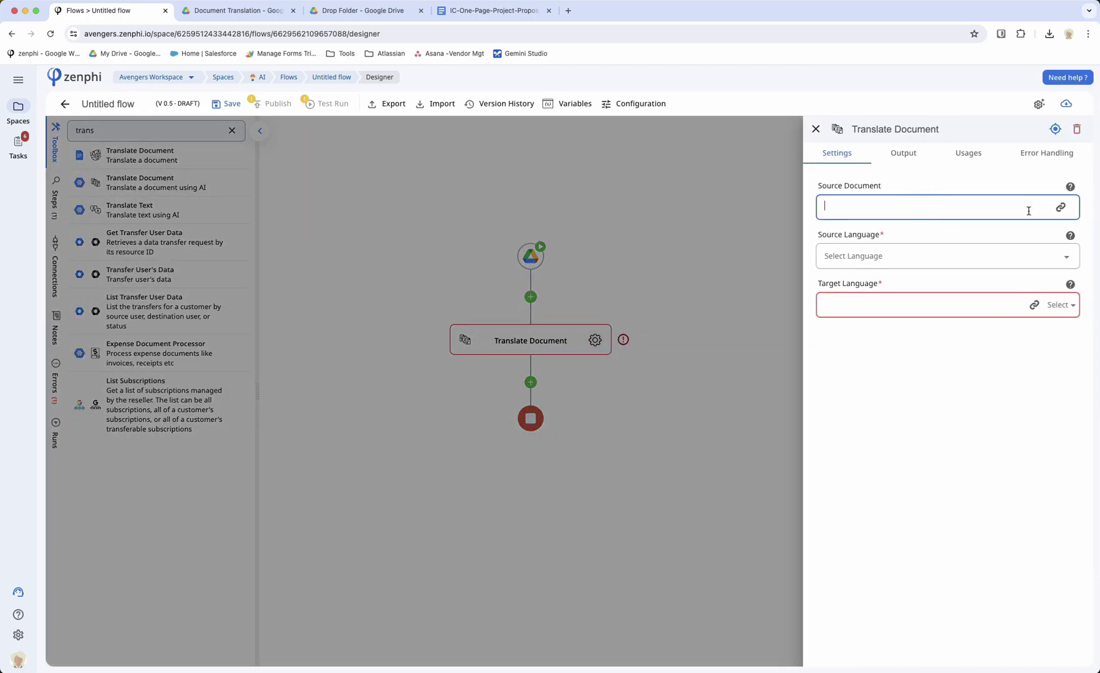
click(1060, 207)
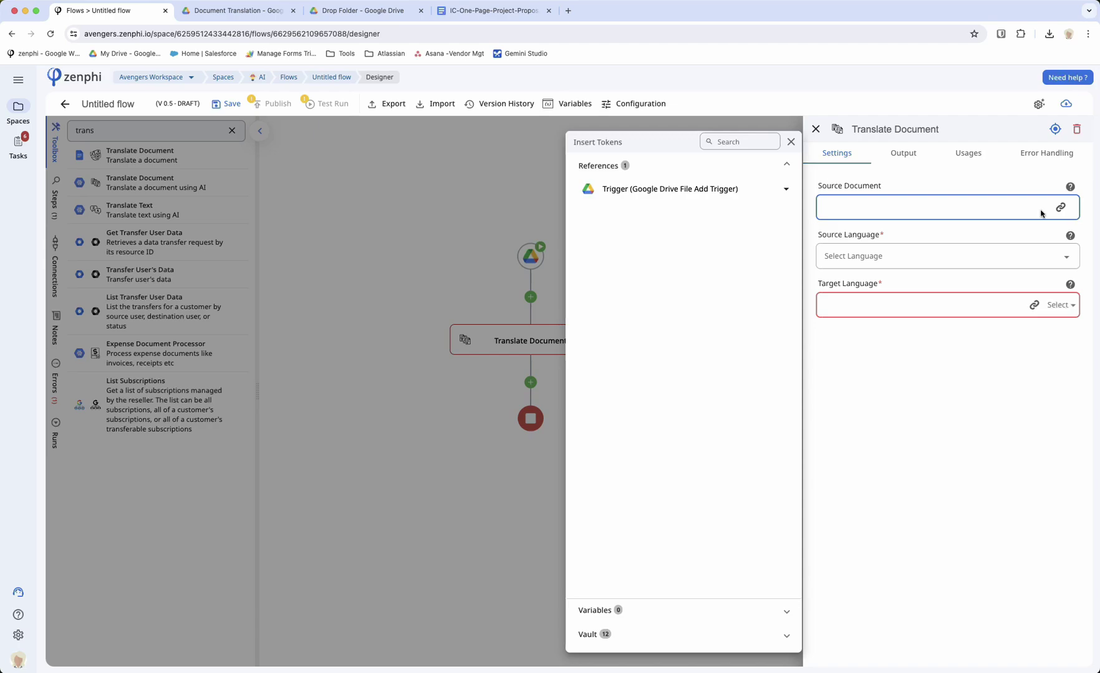
click(732, 188)
scroll(741, 548, down, 3)
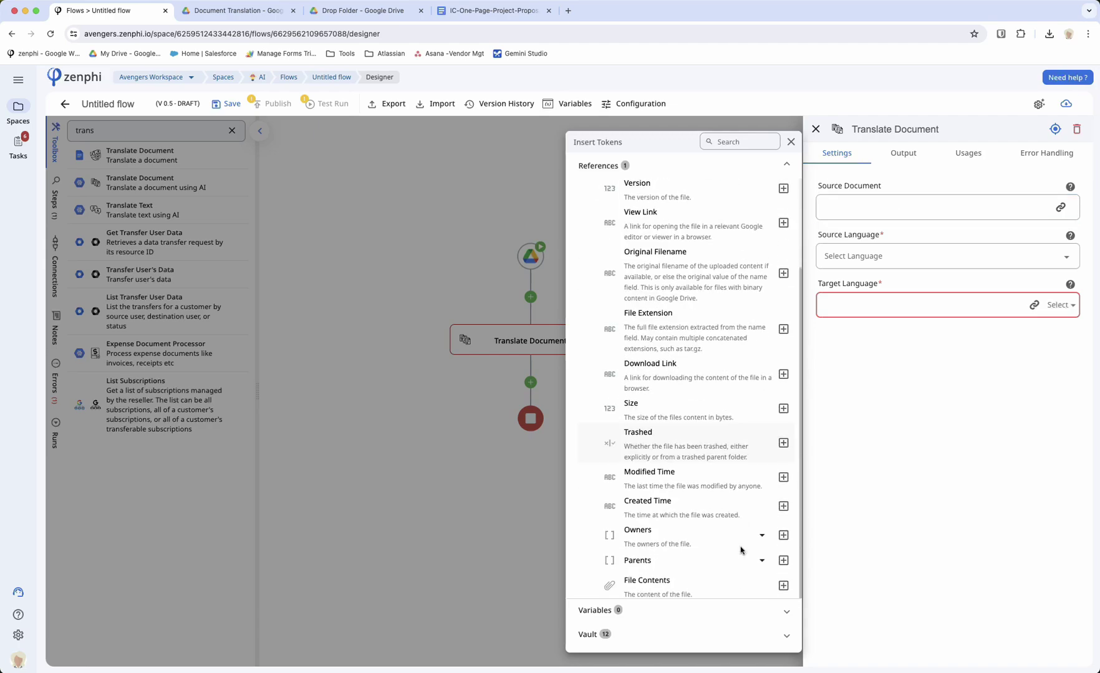
click(783, 586)
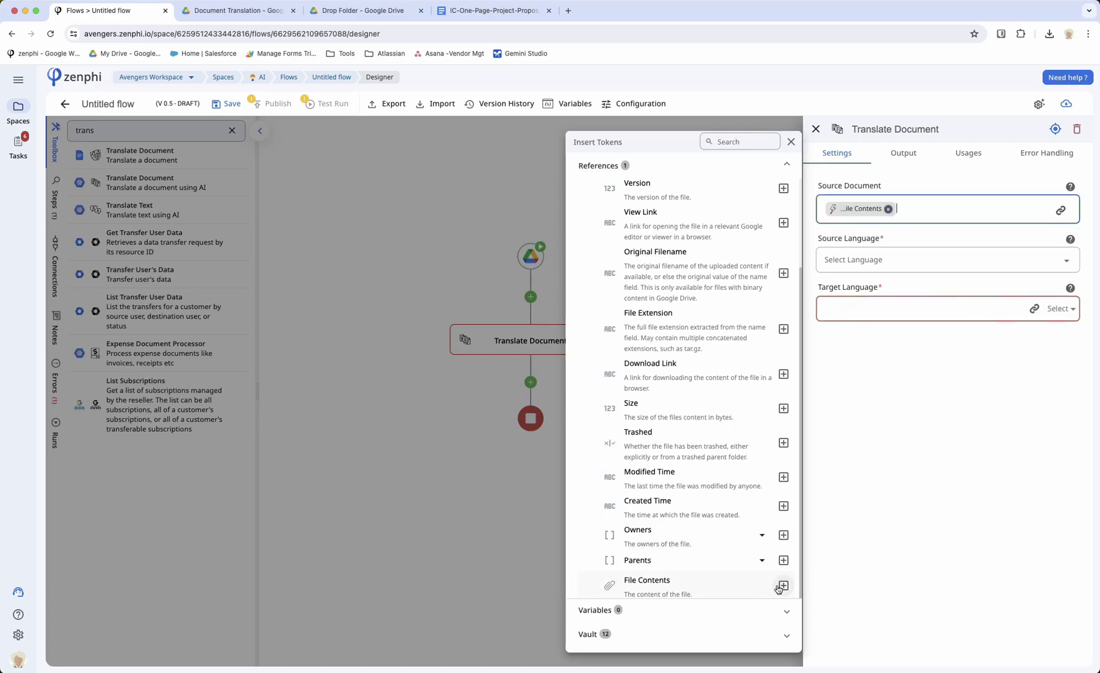
click(954, 439)
Set the source language to Auto Detect and the target language to Arabic (ar).
click(925, 259)
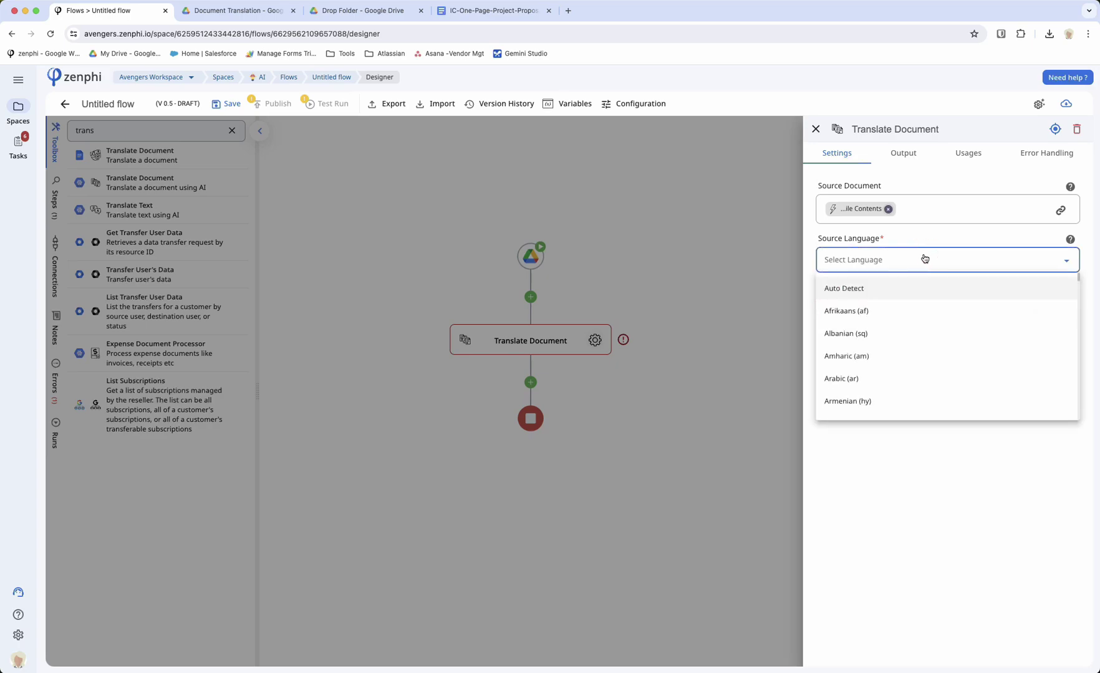
click(872, 295)
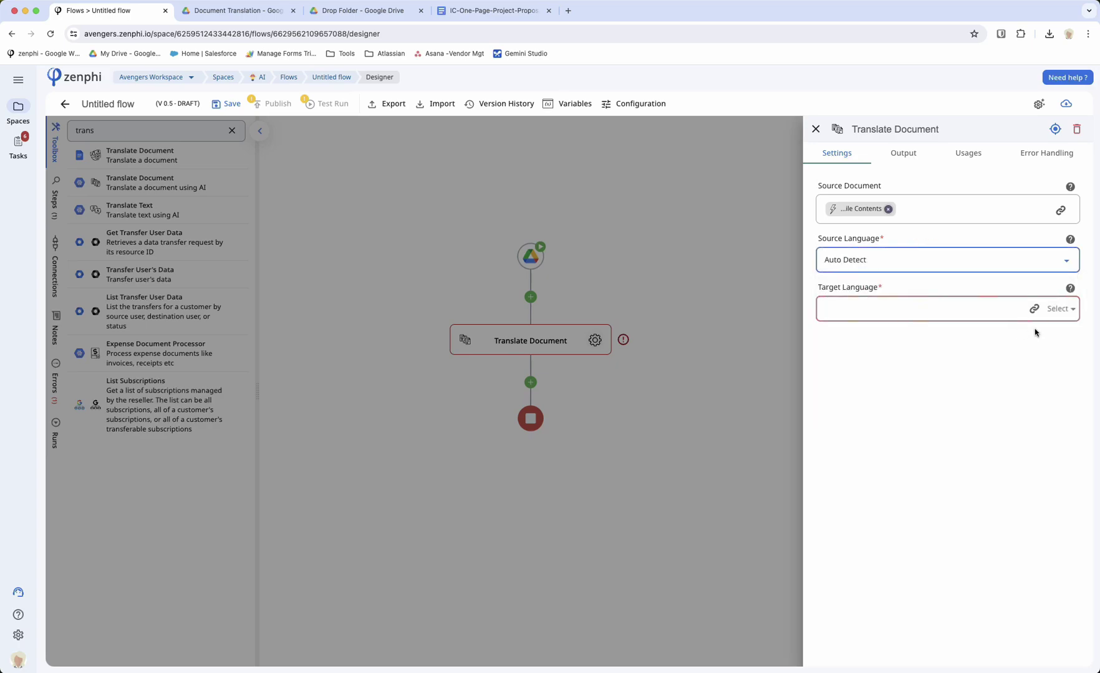
click(1062, 315)
click(935, 335)
text(fre)
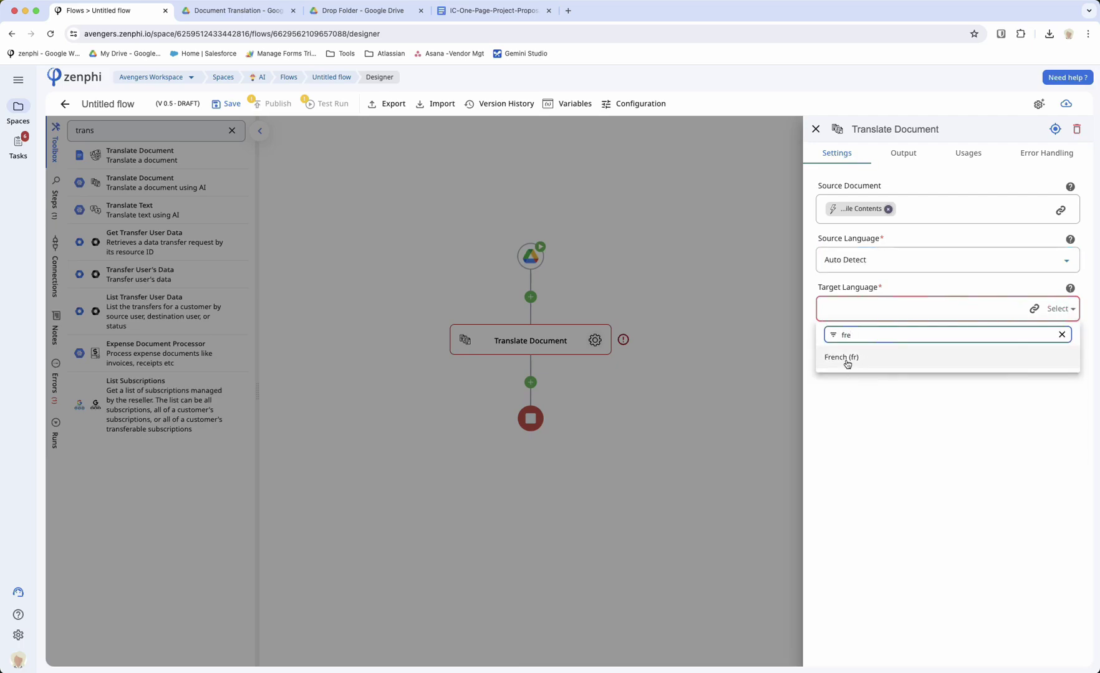
double_click(857, 337)
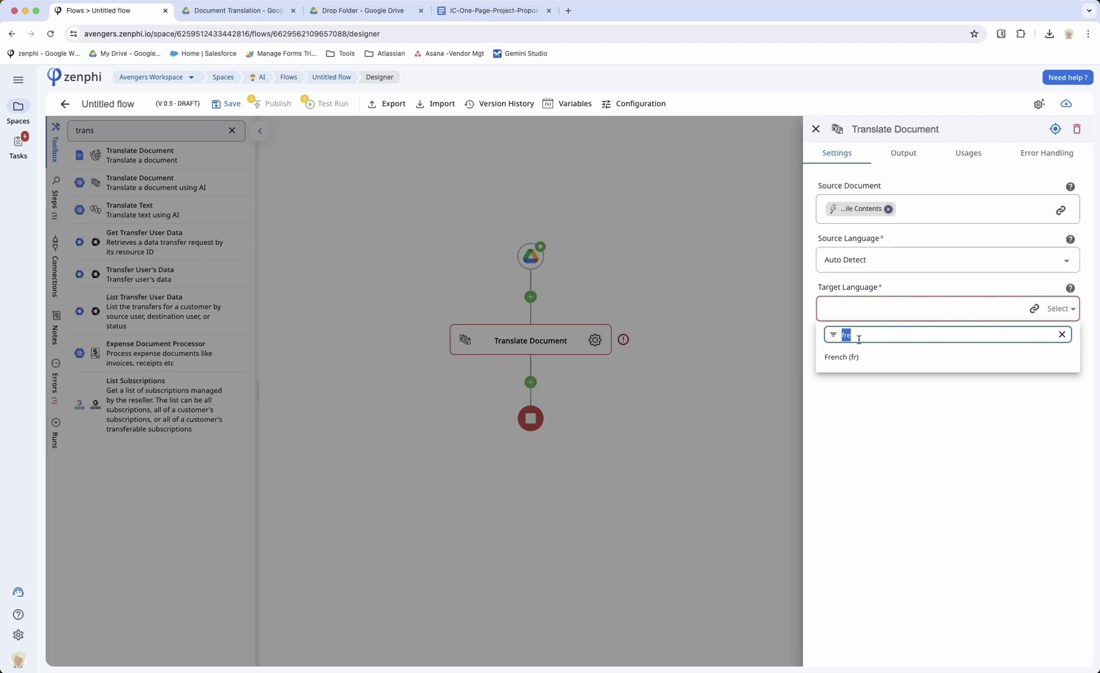
key(BackSpace)
text(ara)
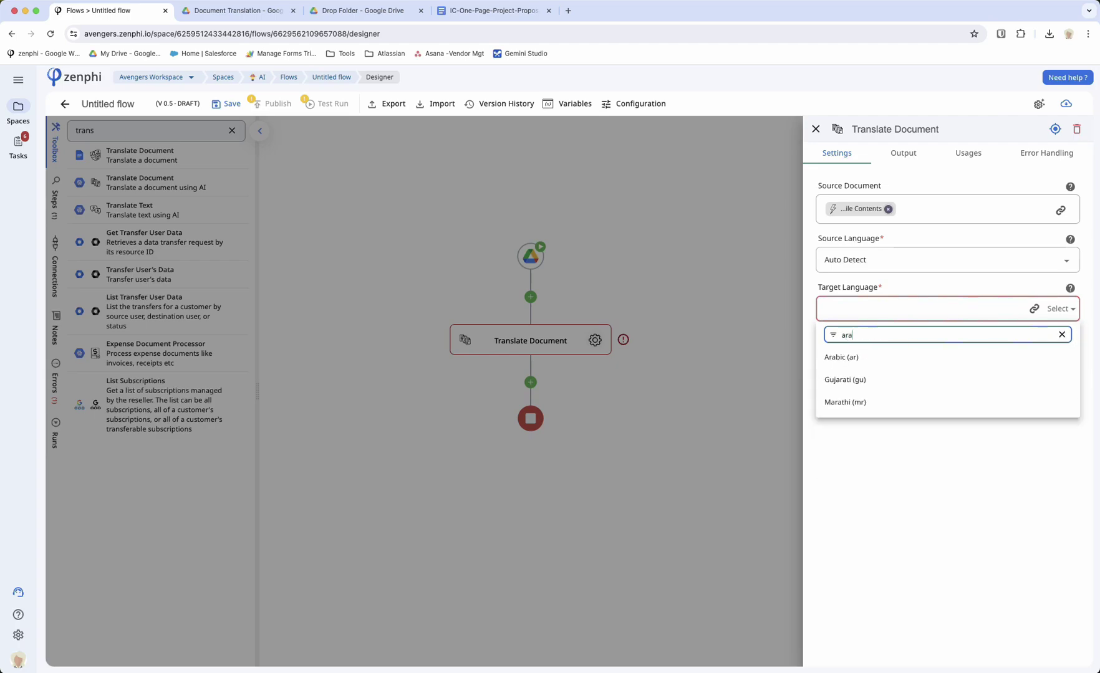
click(843, 356)
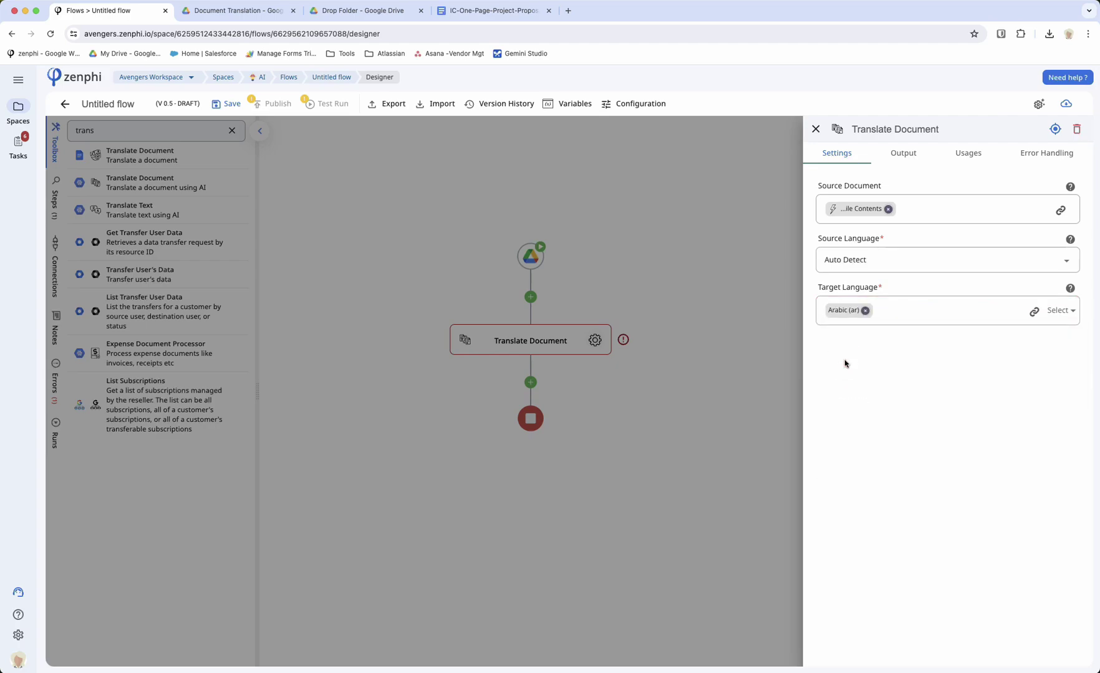
click(750, 375)
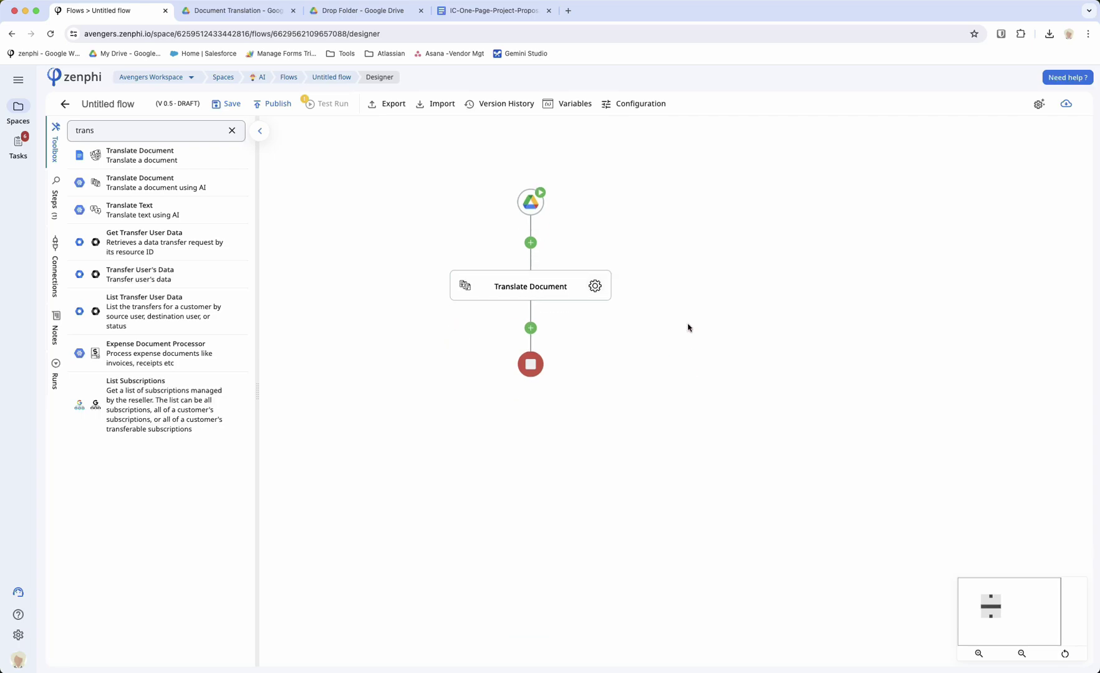
click(232, 131)
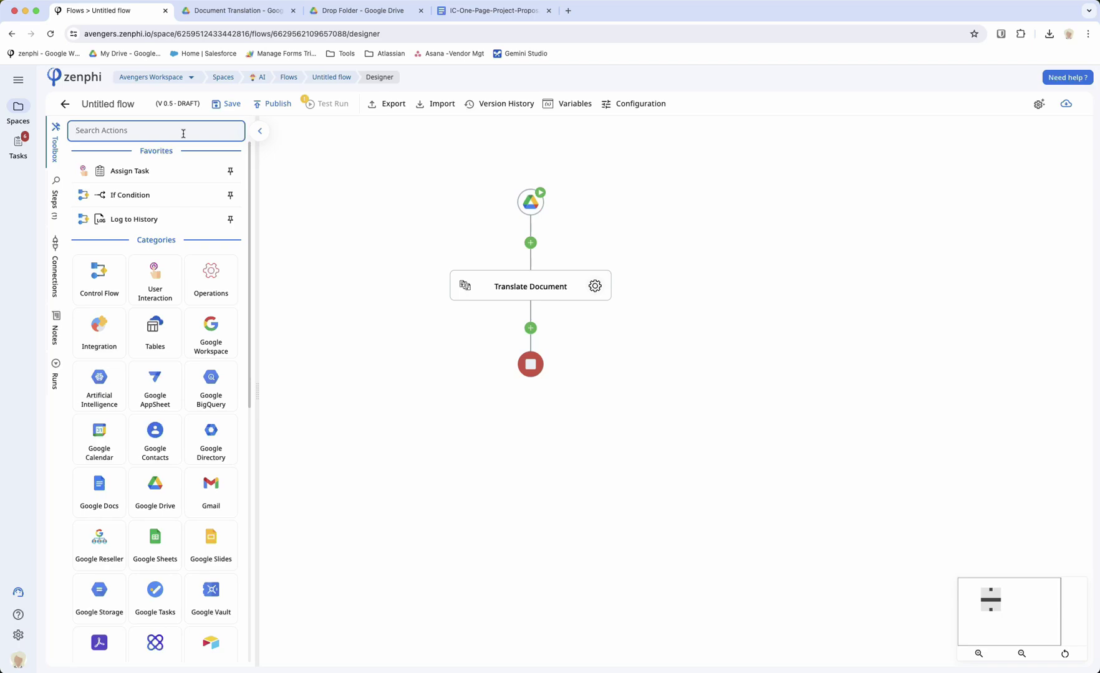
Add a Save File step using the WW Google Drive connection and translated File Content payload.
text(save)
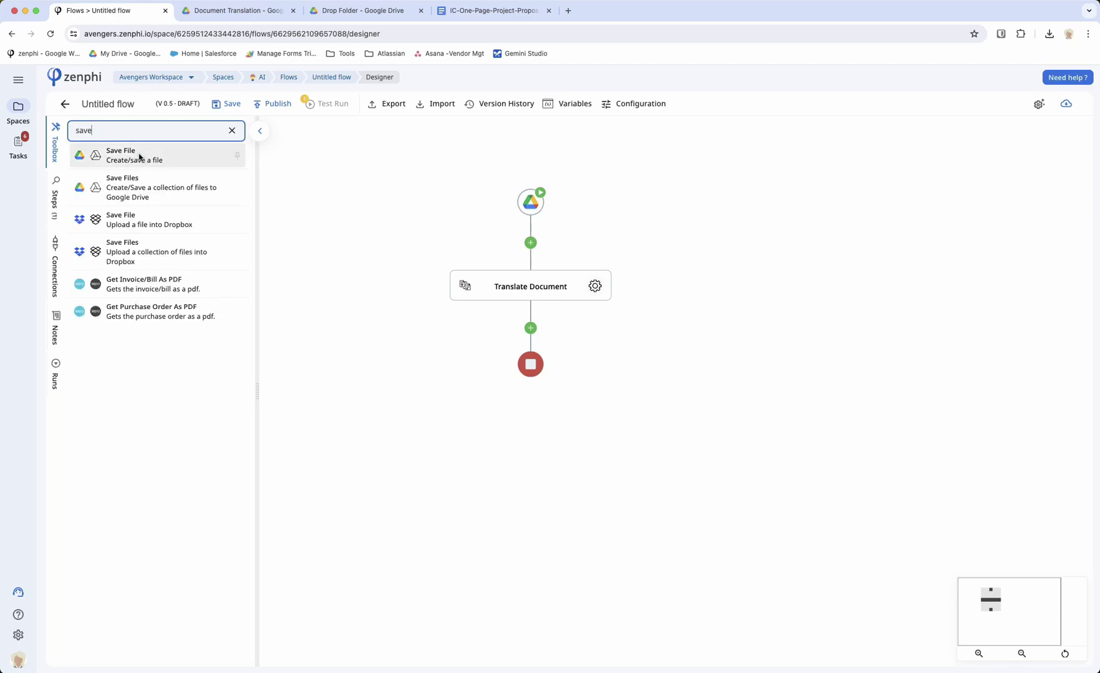
drag(139, 153, 531, 328)
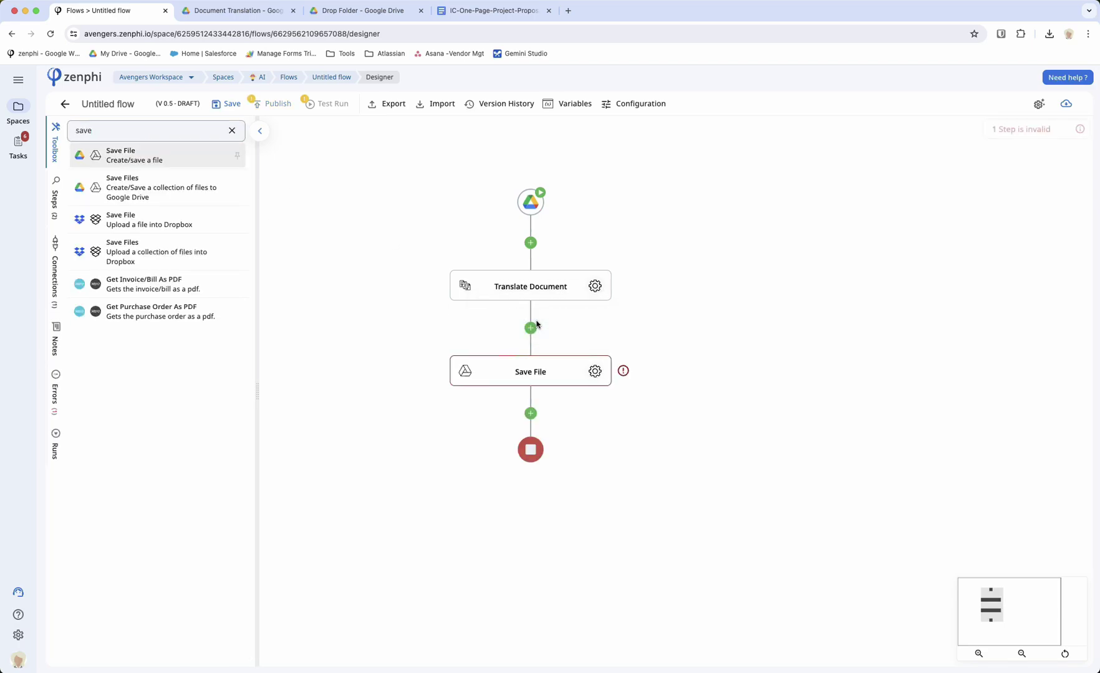
click(595, 373)
click(954, 211)
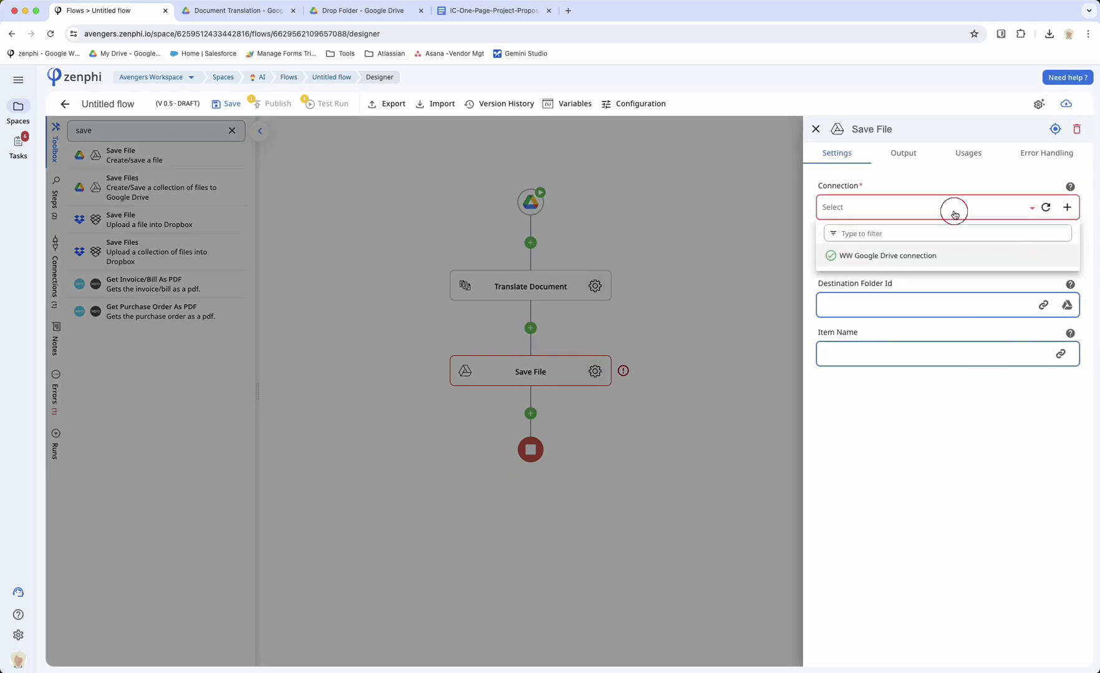
click(923, 253)
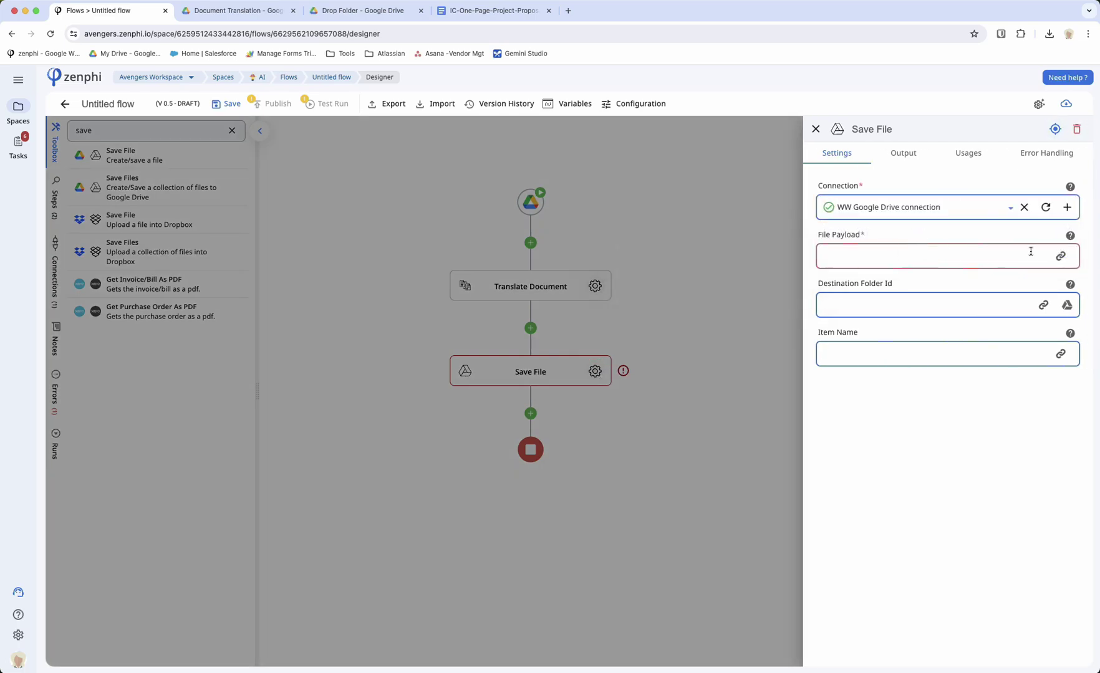
click(986, 259)
click(809, 256)
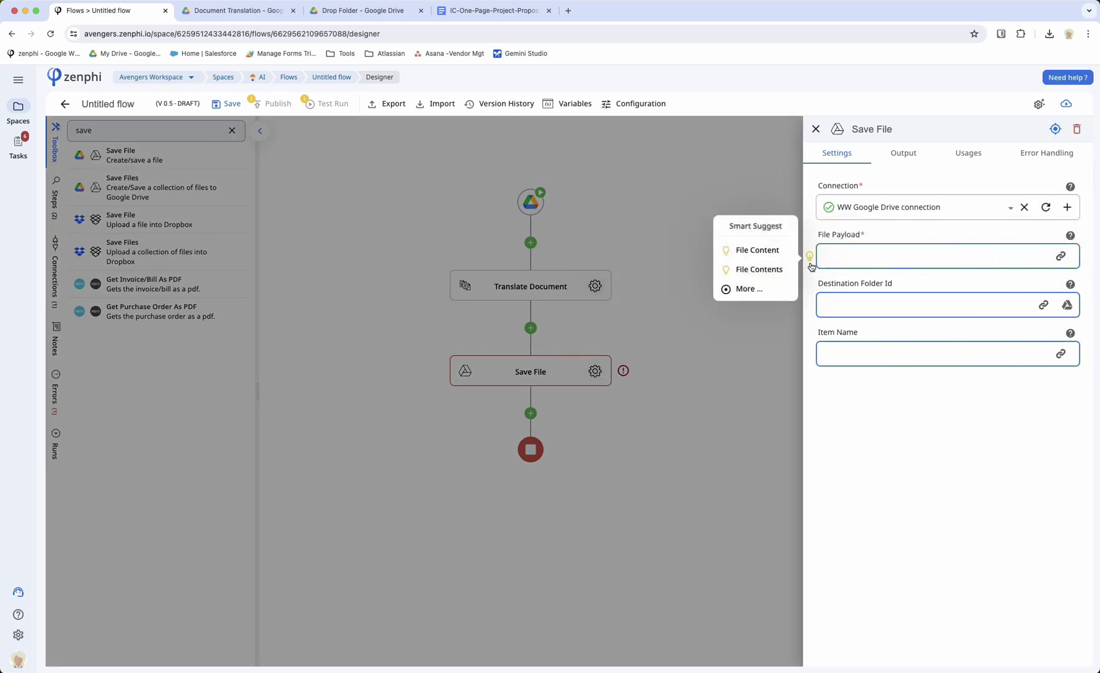
click(767, 255)
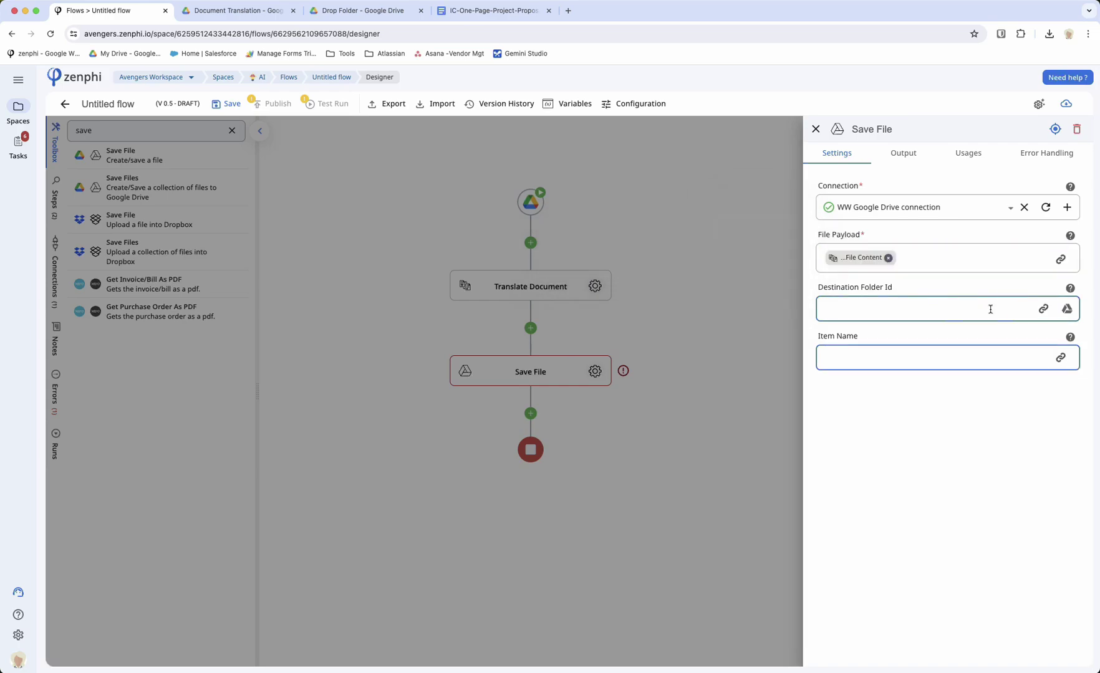
Set the Save File destination folder to Document Translation.
click(1067, 309)
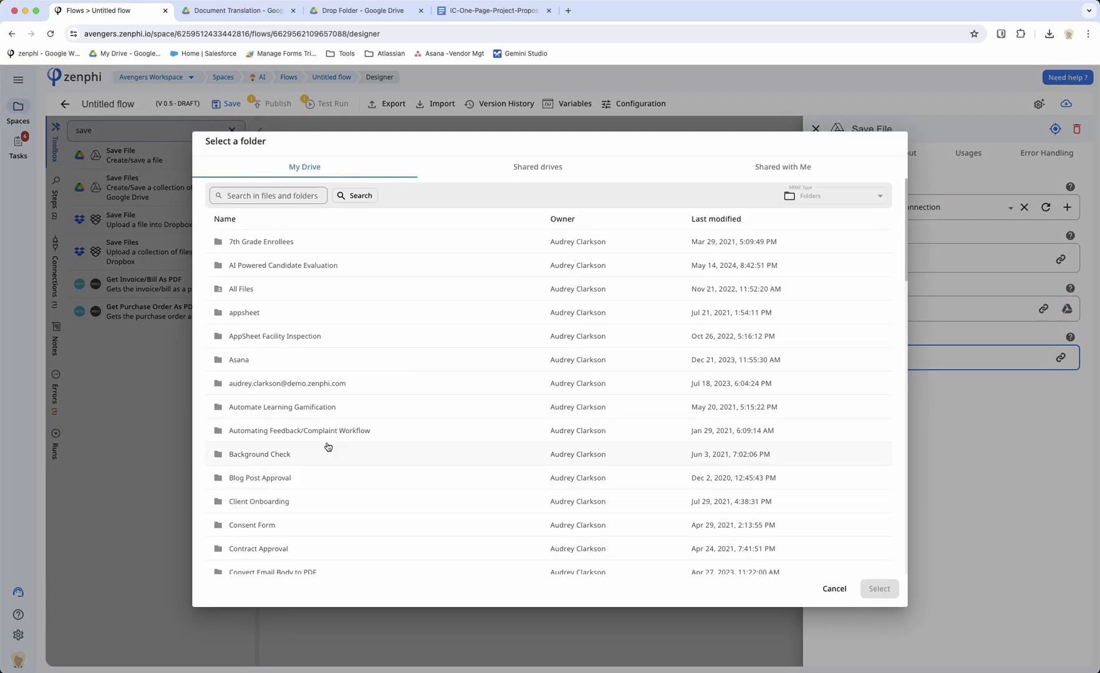
scroll(328, 447, down, 4)
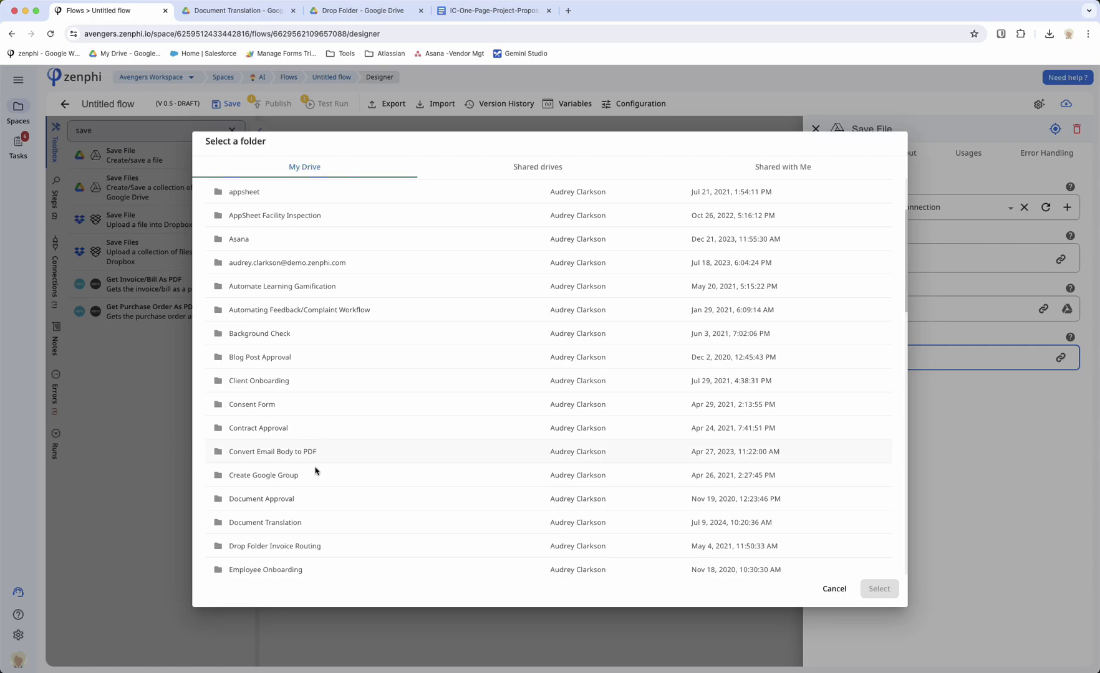
click(301, 524)
click(872, 584)
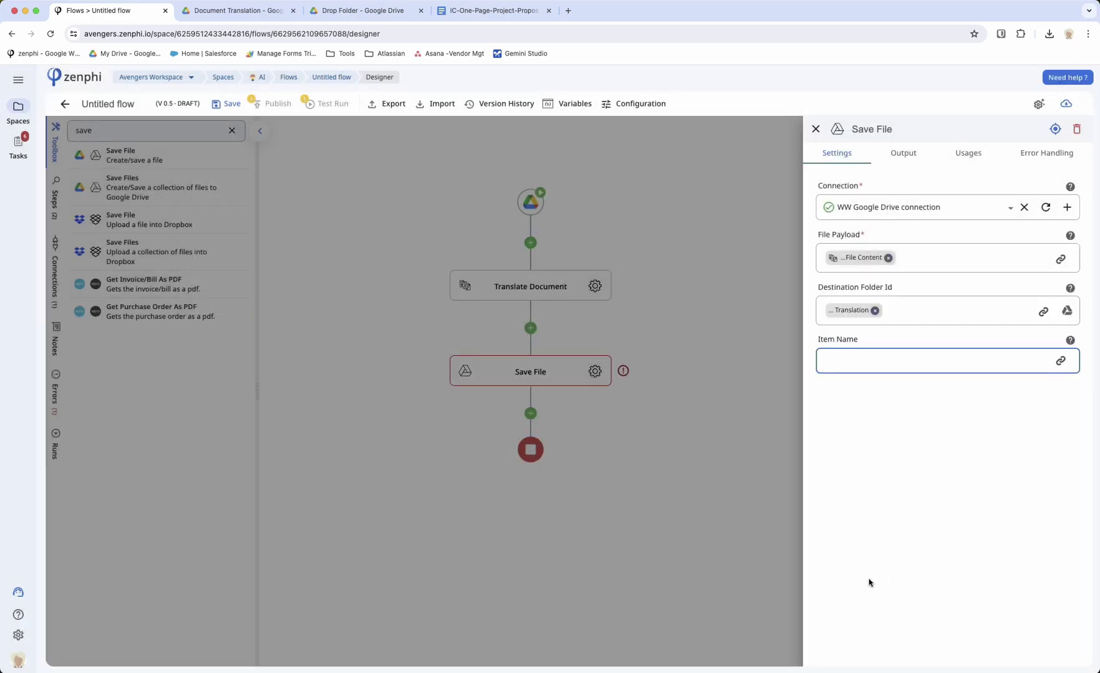
Name the saved file AR- followed by the trigger's File Name, and save the draft.
click(970, 362)
text(AR-)
click(1060, 360)
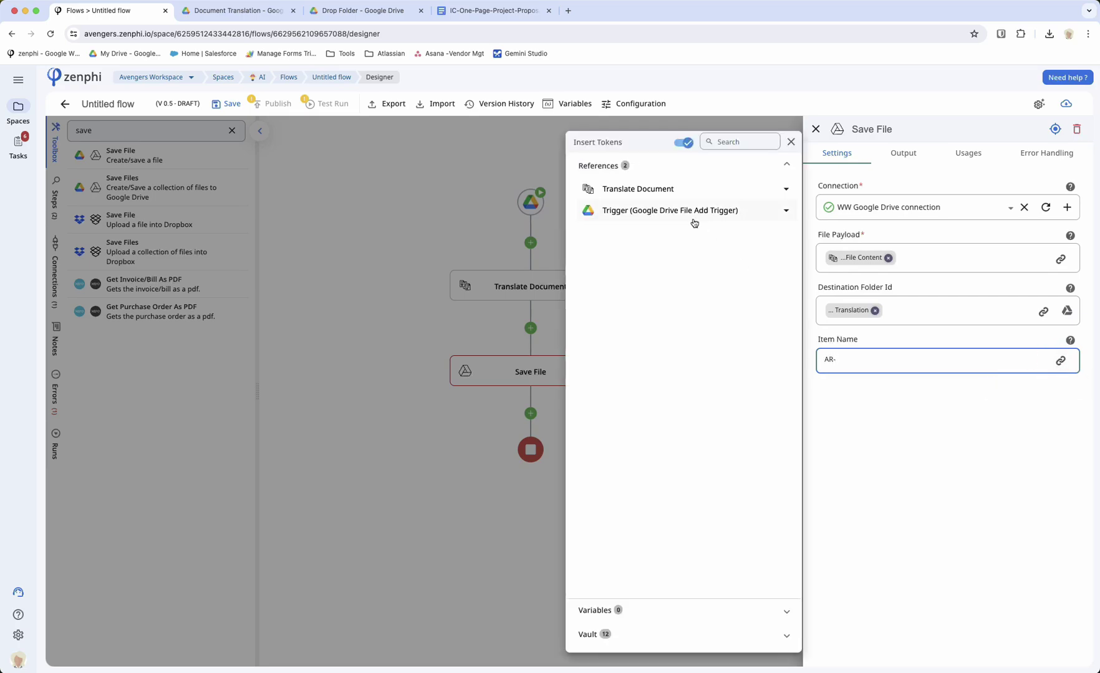
click(694, 212)
click(783, 264)
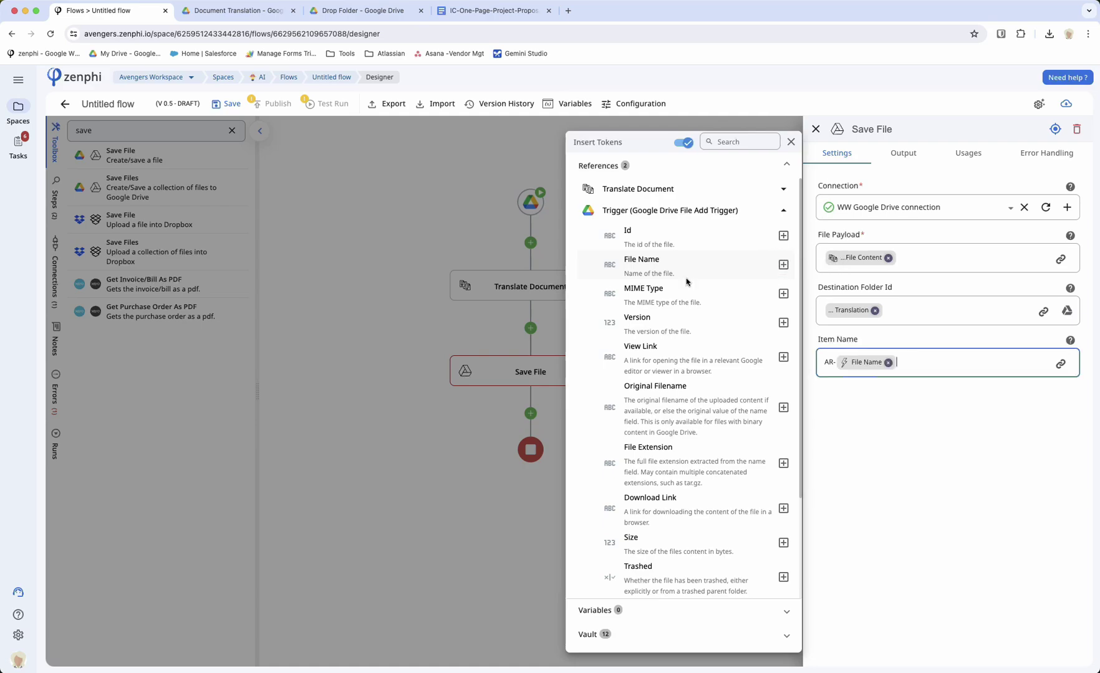
click(407, 282)
click(407, 282)
click(224, 106)
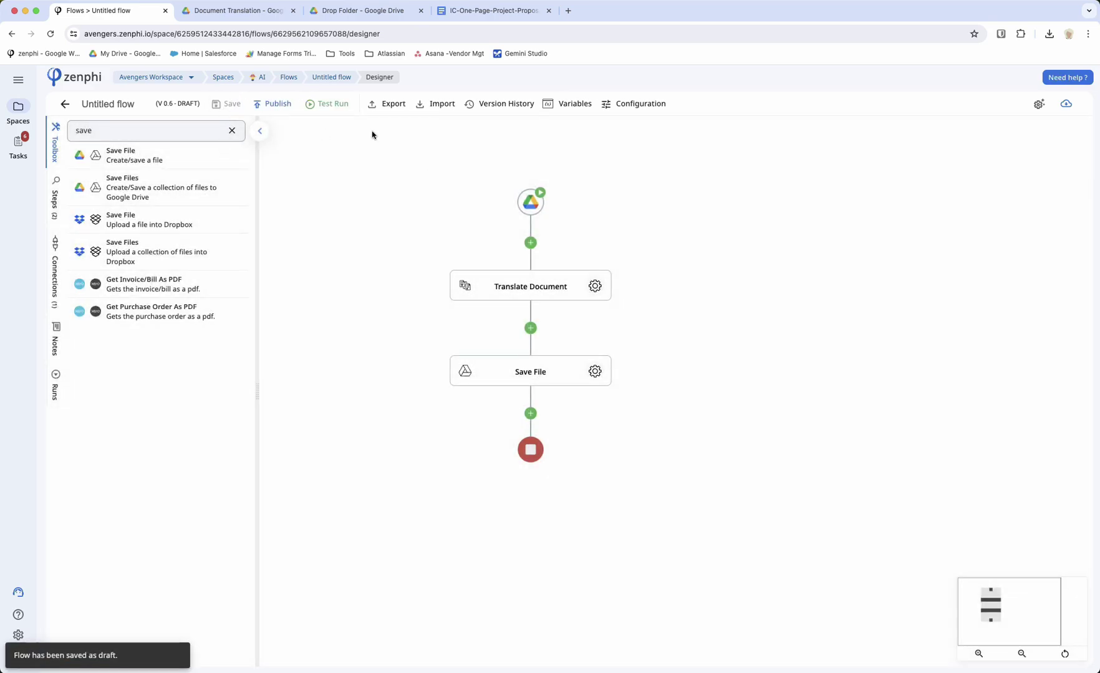
Test-run the flow on the IC-One-Page-Project-Proposal.docx file.
click(327, 104)
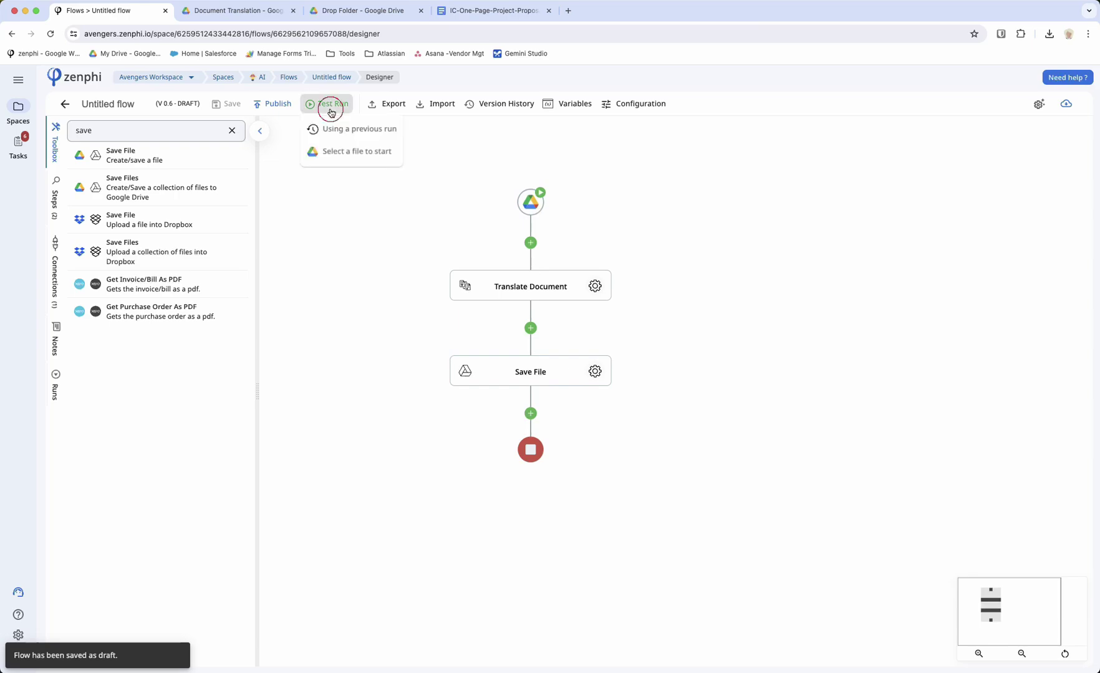
click(356, 151)
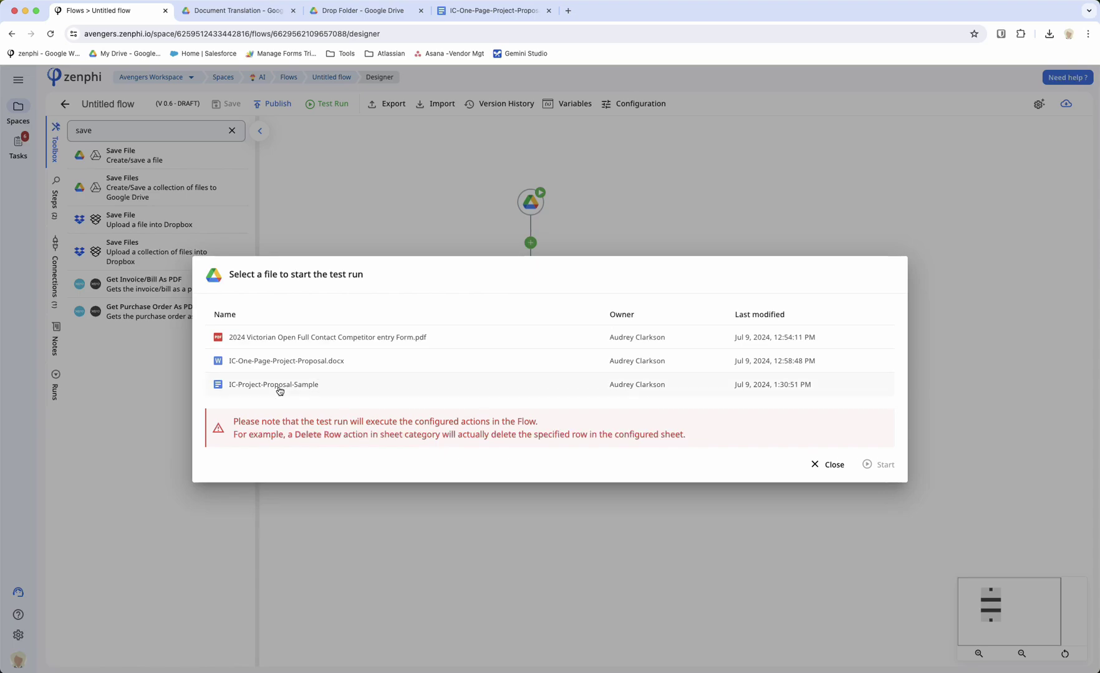
click(300, 362)
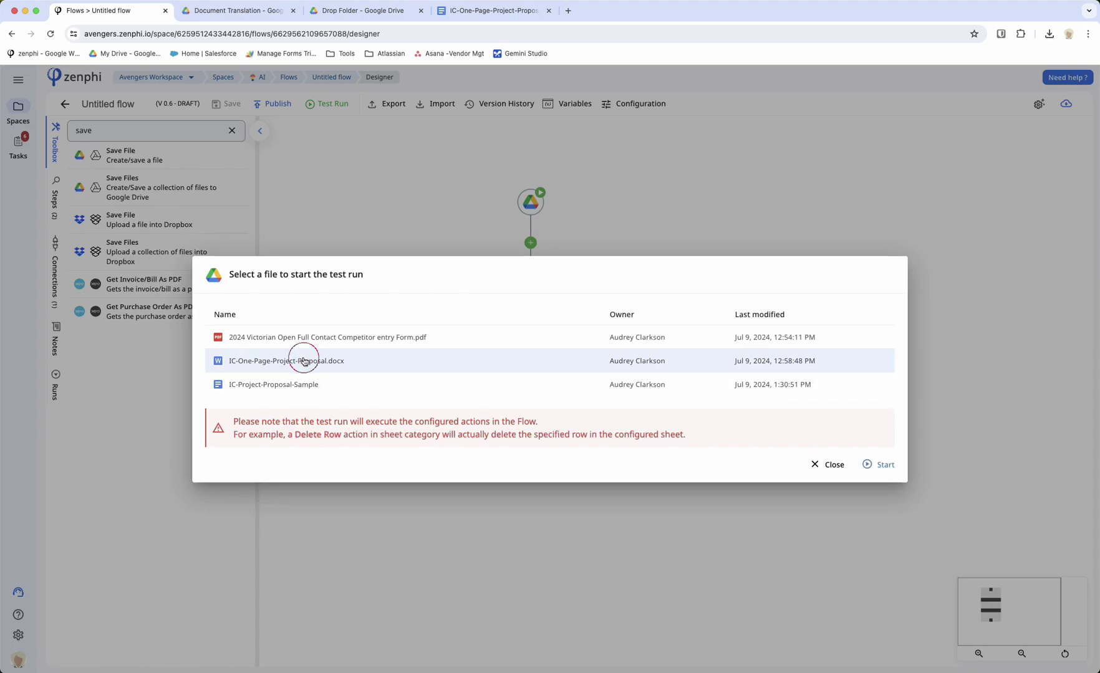
click(878, 465)
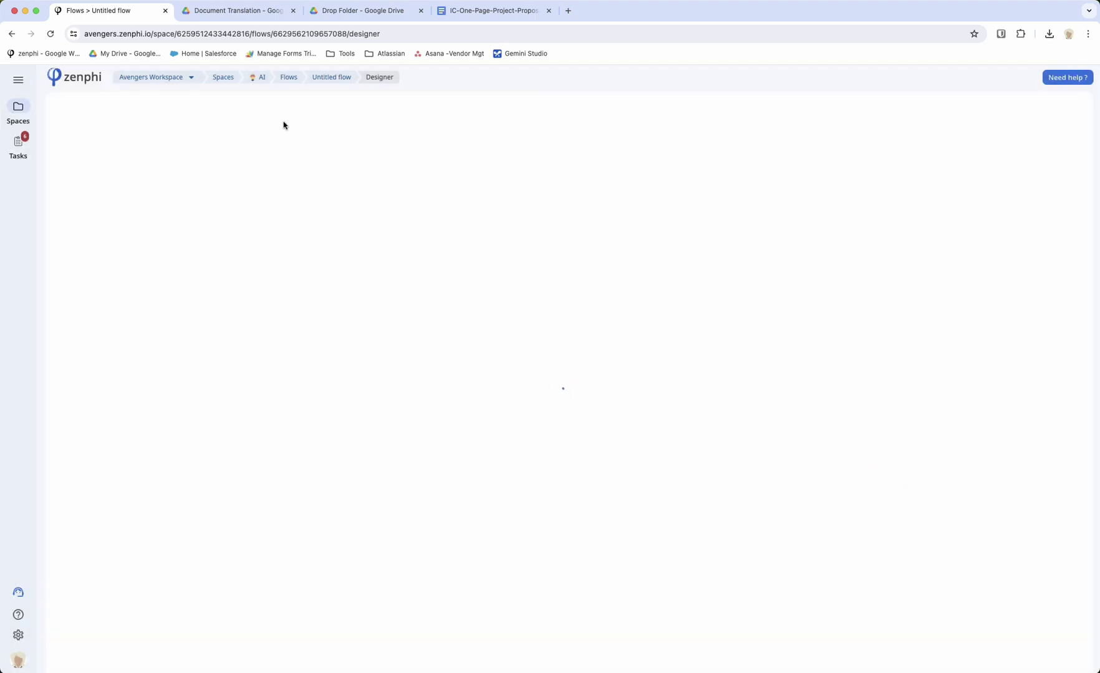
click(243, 19)
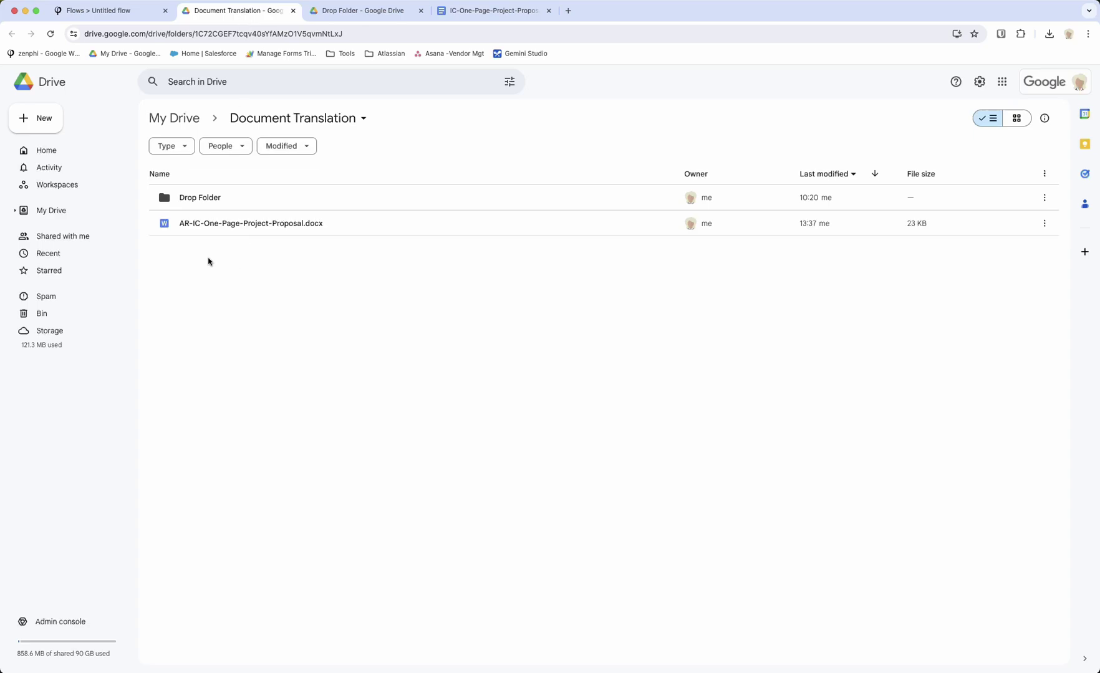
Open AR-IC-One-Page-Project-Proposal.docx, scroll through the Arabic text, and close it.
double_click(281, 227)
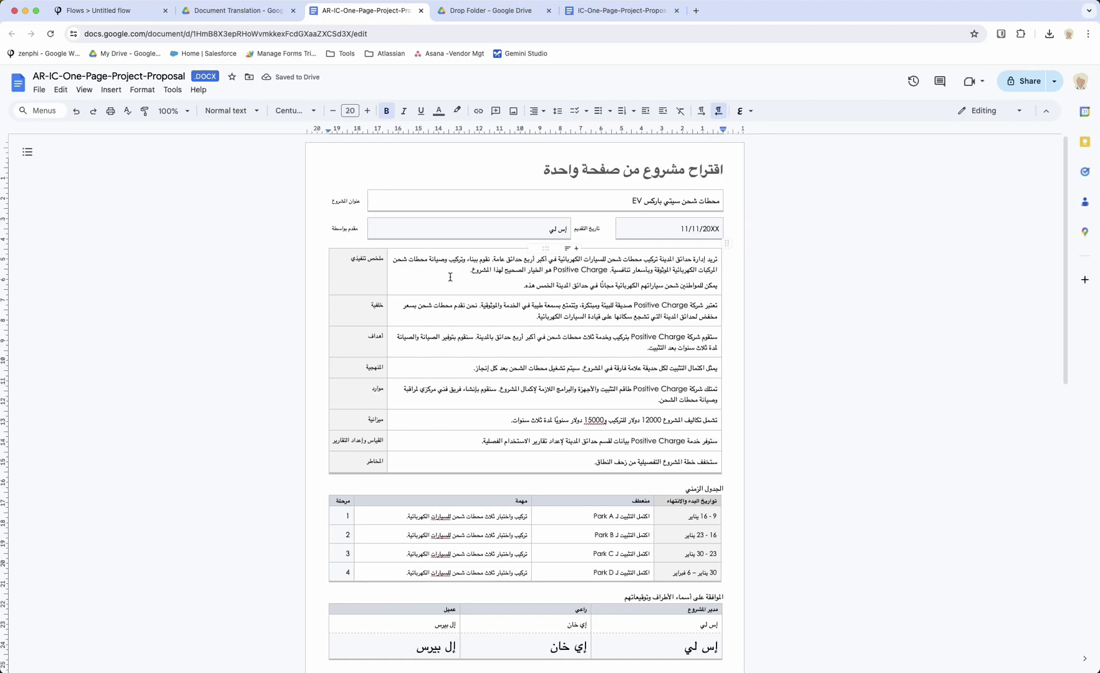
scroll(450, 277, down, 1)
scroll(449, 276, down, 15)
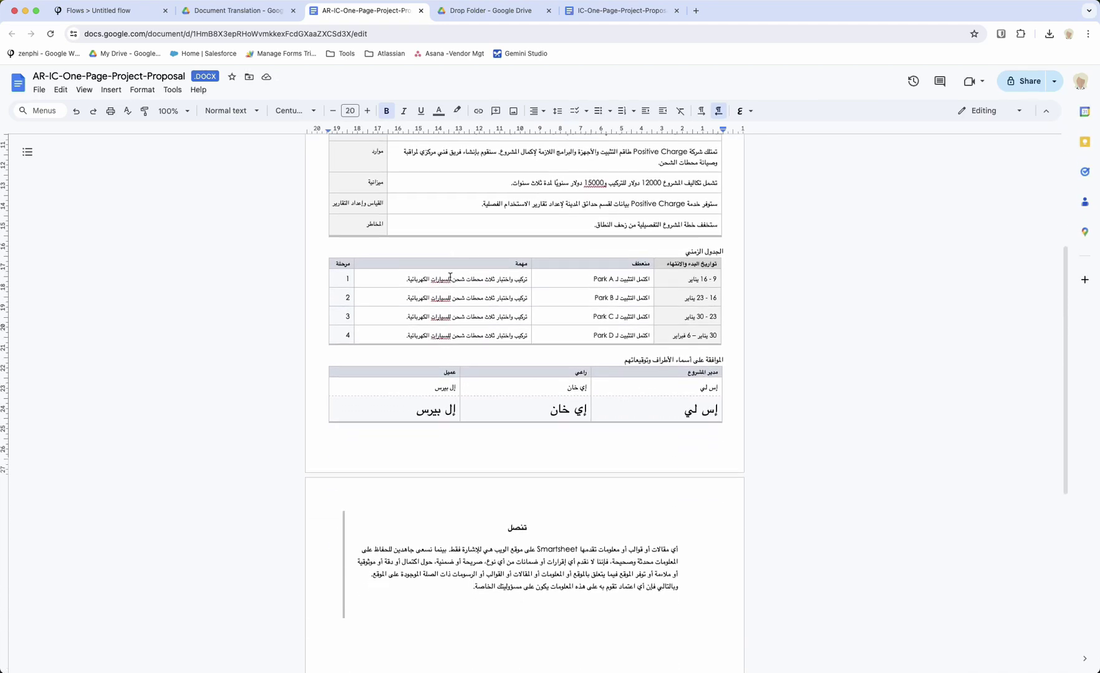
scroll(450, 277, up, 15)
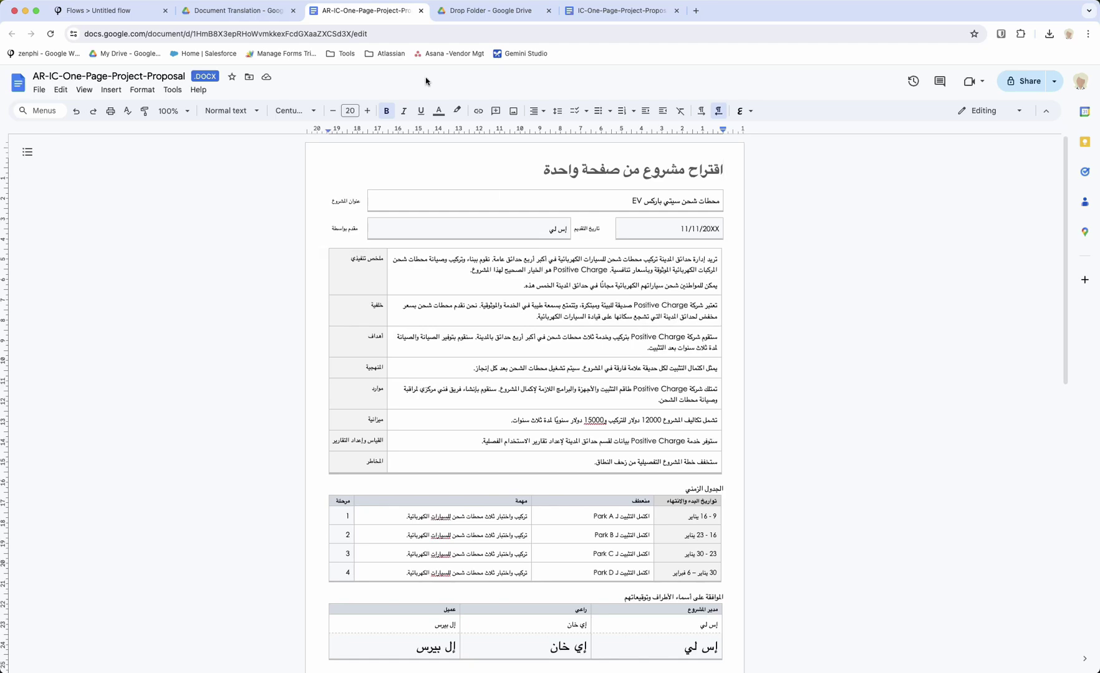
click(421, 10)
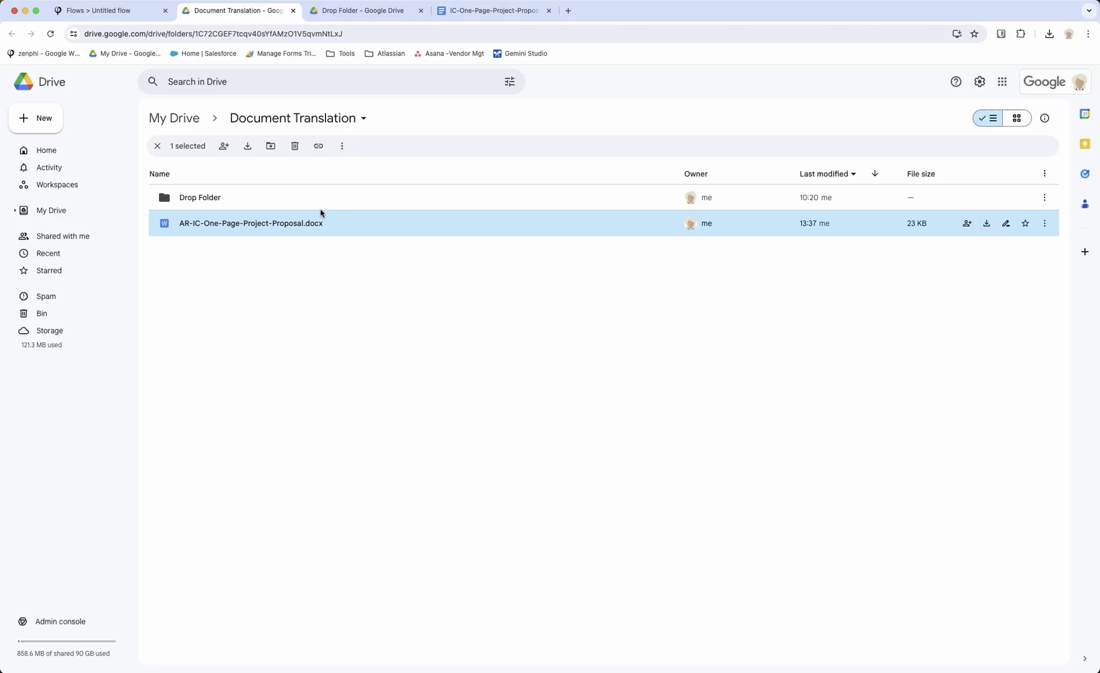
Bin the Arabic output, then open and scroll the 2024 Victorian Open Competitor entry Form PDF.
click(294, 146)
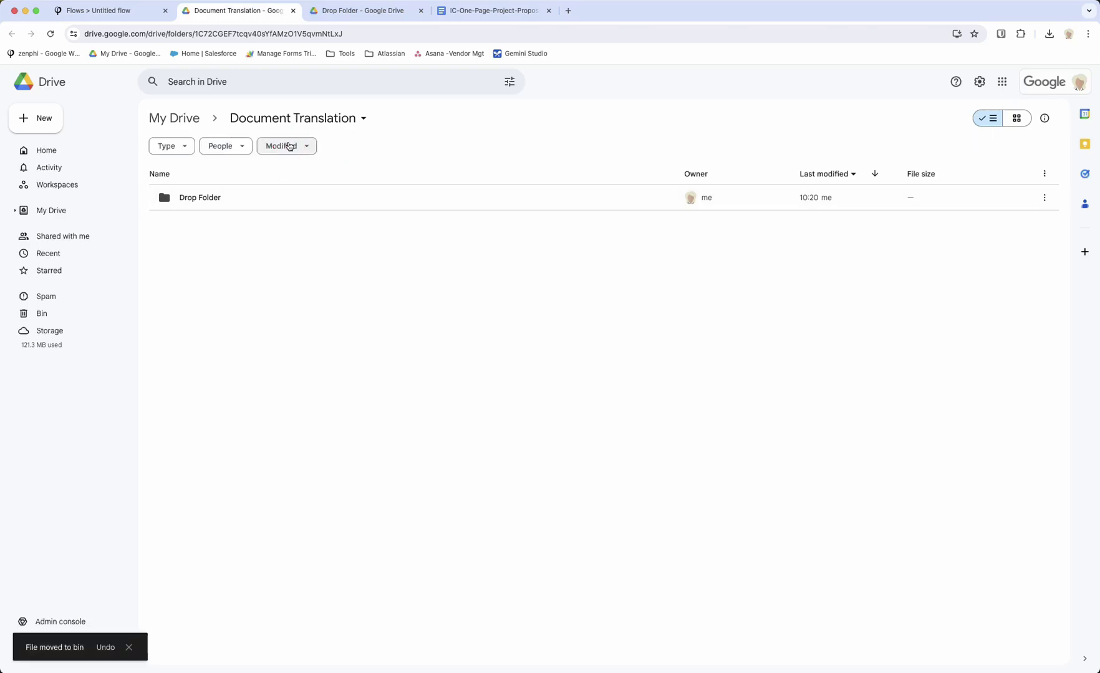
click(351, 13)
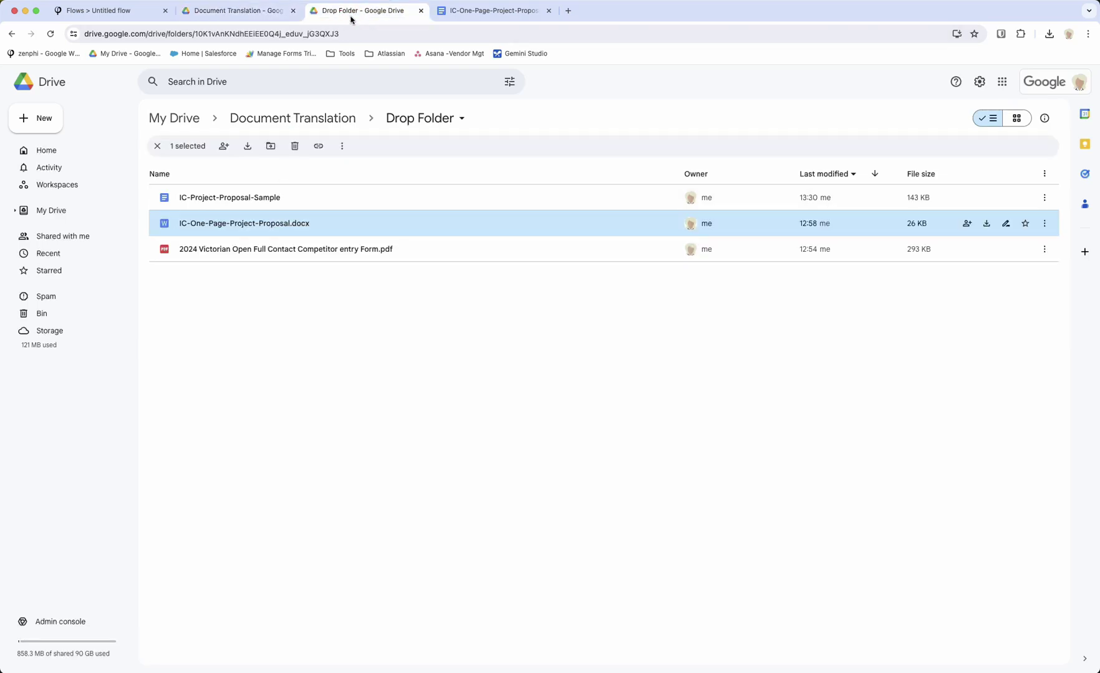
double_click(286, 250)
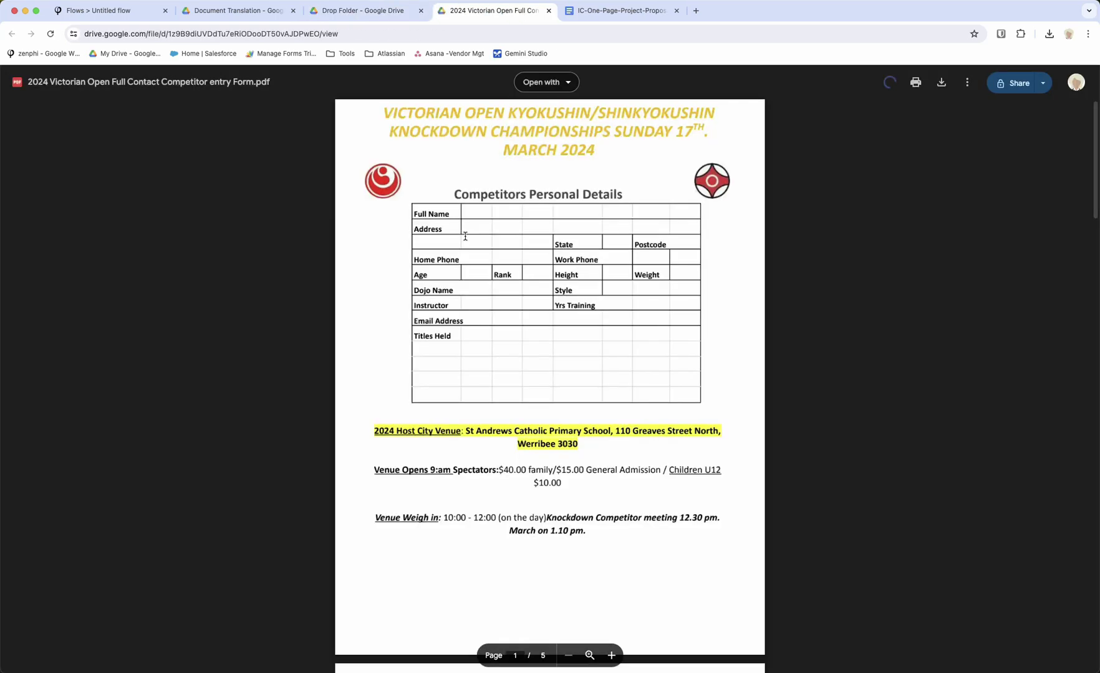
scroll(465, 236, down, 5)
scroll(465, 236, down, 10)
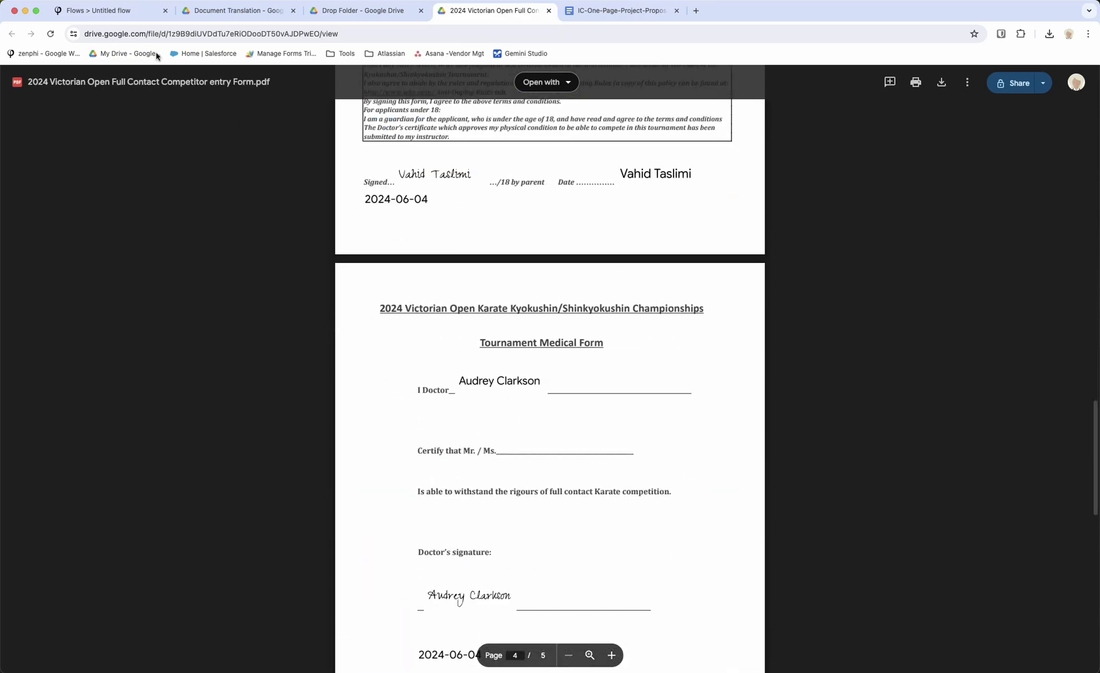
click(135, 13)
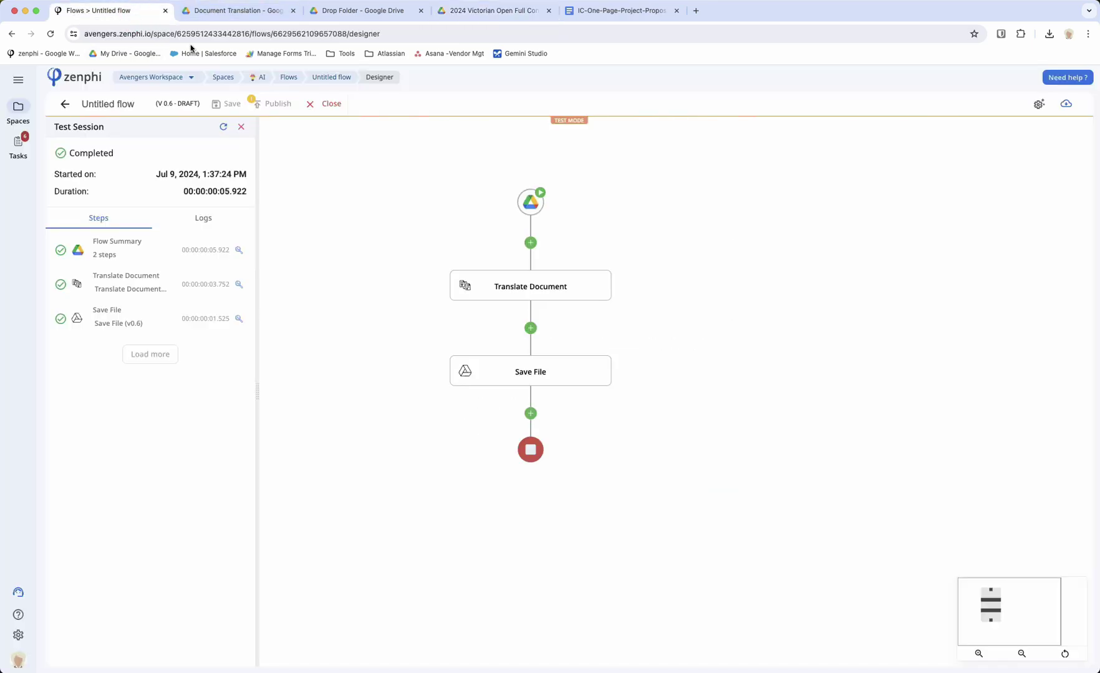
End the test session and replace Arabic with French (fr) as the translation target.
click(330, 105)
click(593, 286)
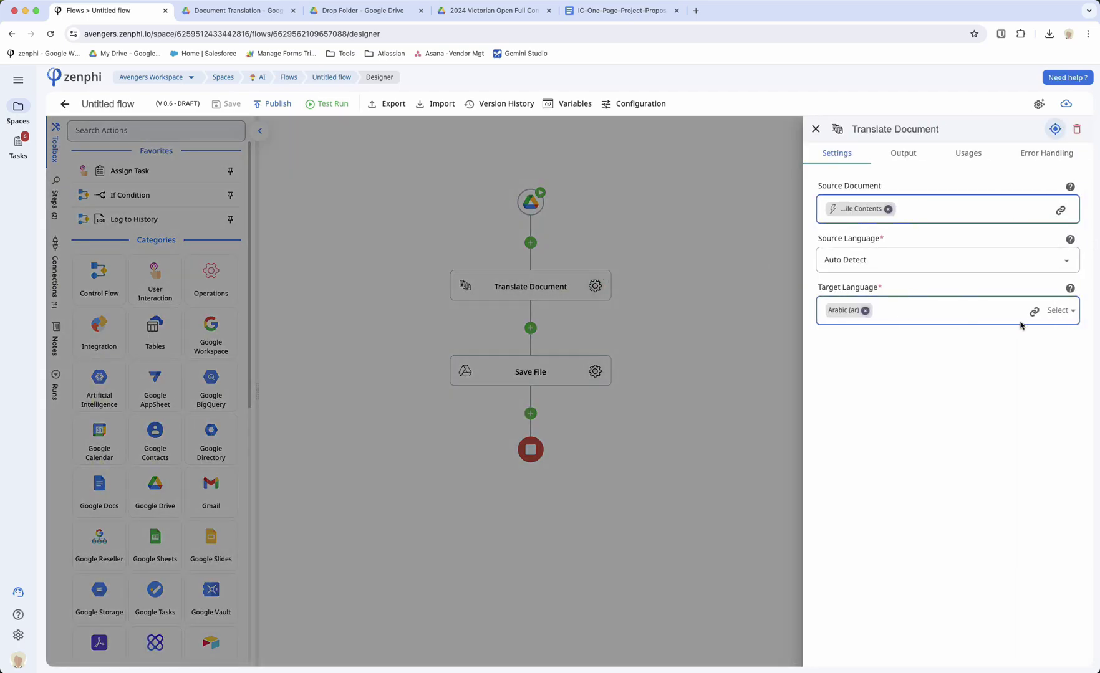
click(865, 311)
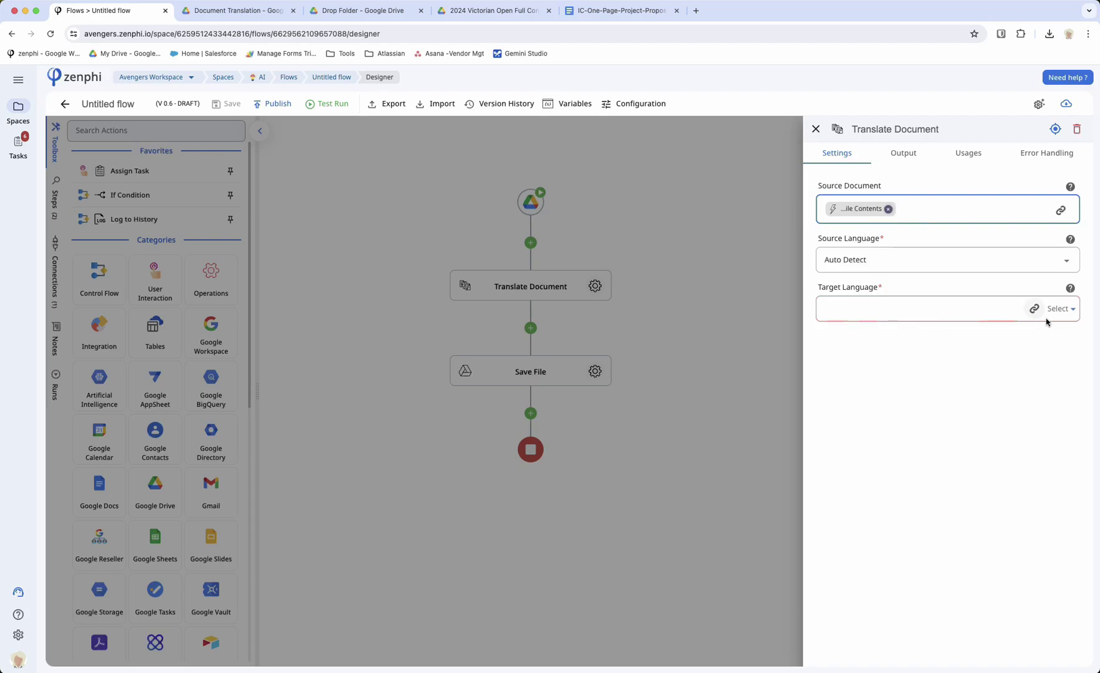
click(1060, 309)
click(916, 340)
text(fren)
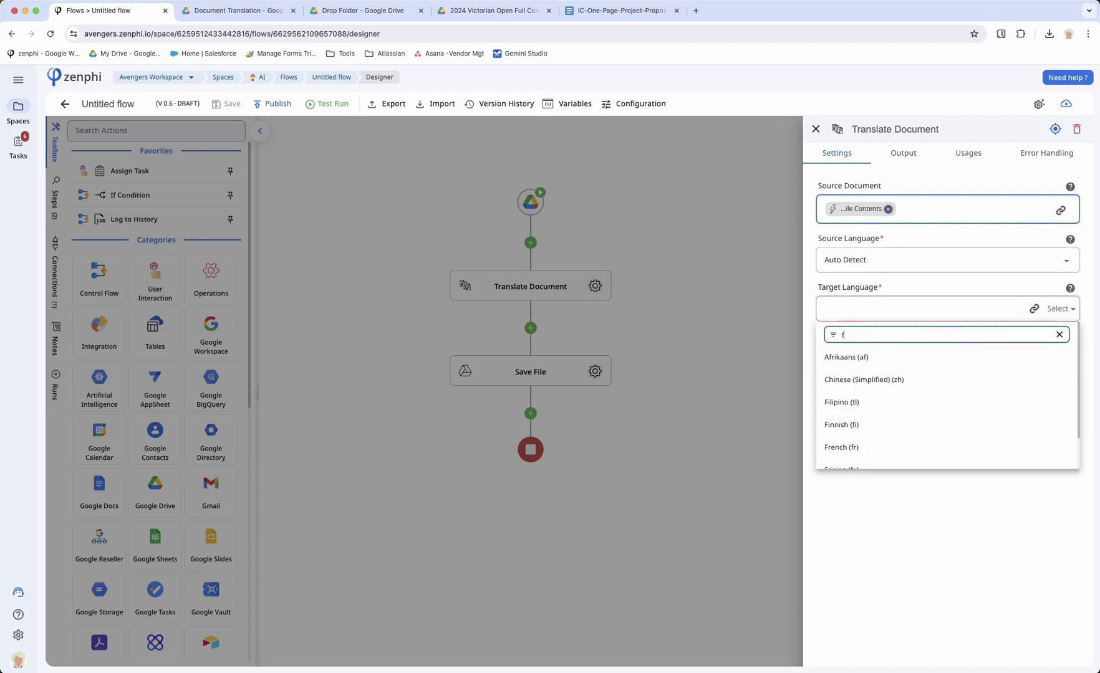
click(840, 354)
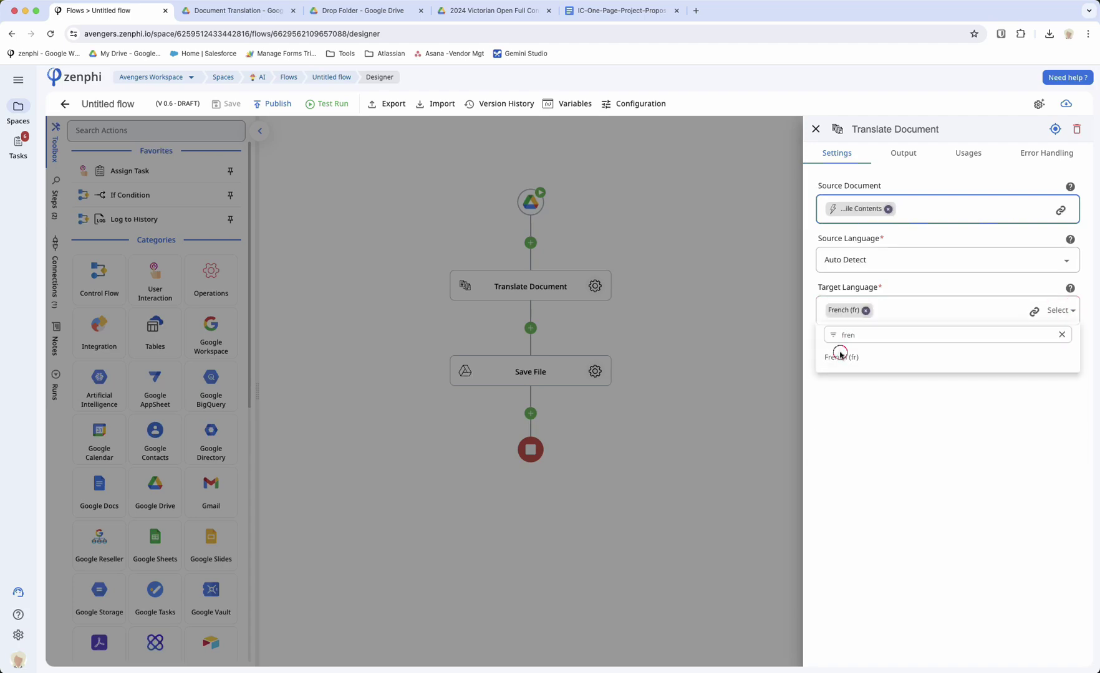
click(678, 363)
Change the Save File name prefix from AR to FR.
click(594, 372)
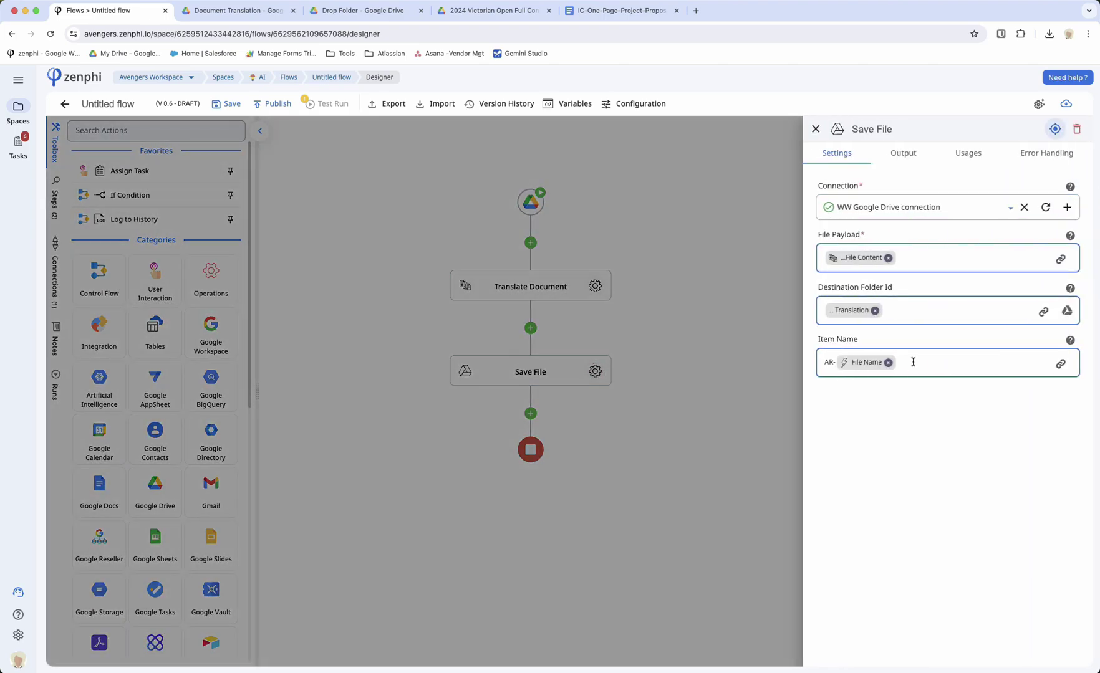
click(913, 362)
text(AR)
key(BackSpace)
key(BackSpace)
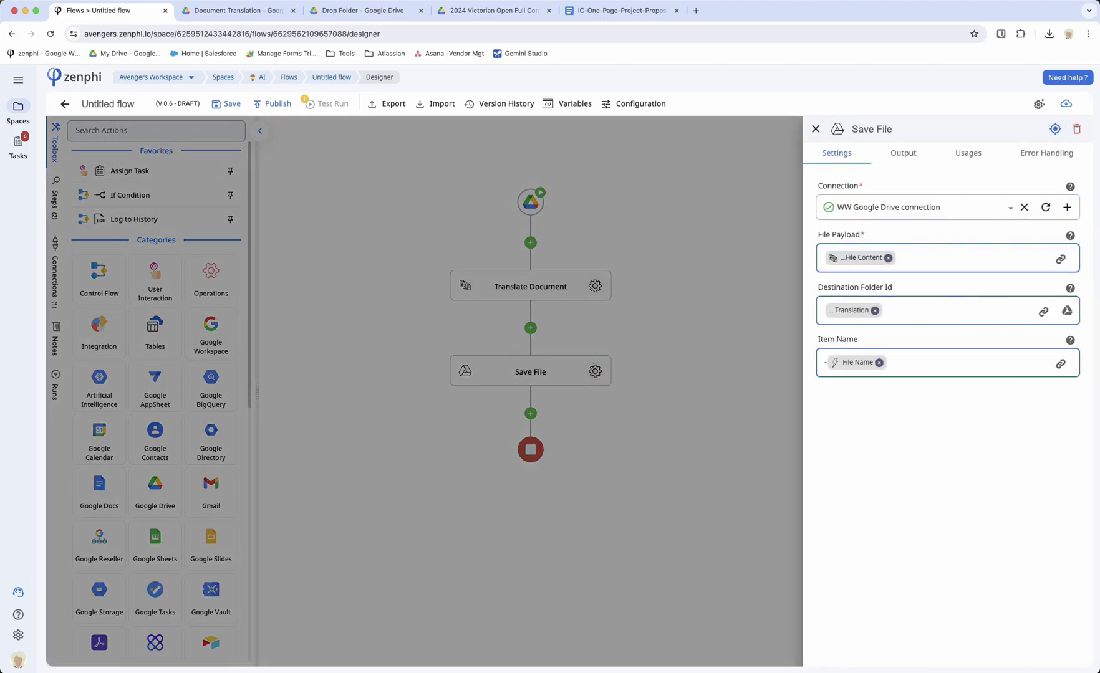
text(FR)
click(668, 281)
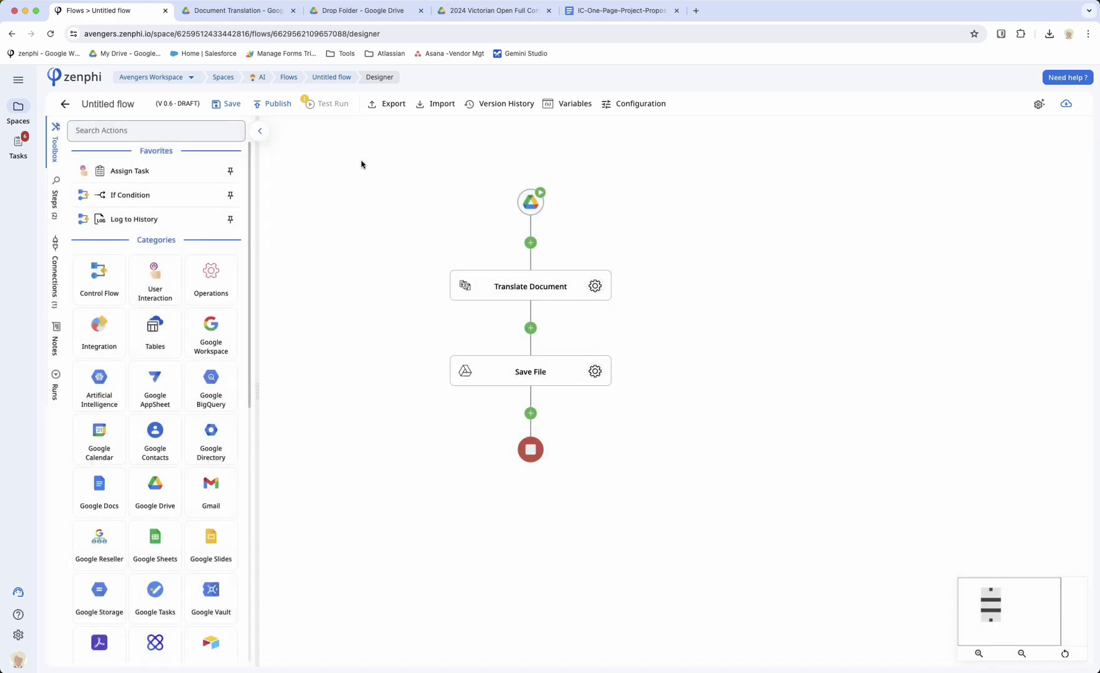
Save as draft V 0.7, then test-run the flow on the 2024 Victorian Open competitor entry form PDF.
click(226, 104)
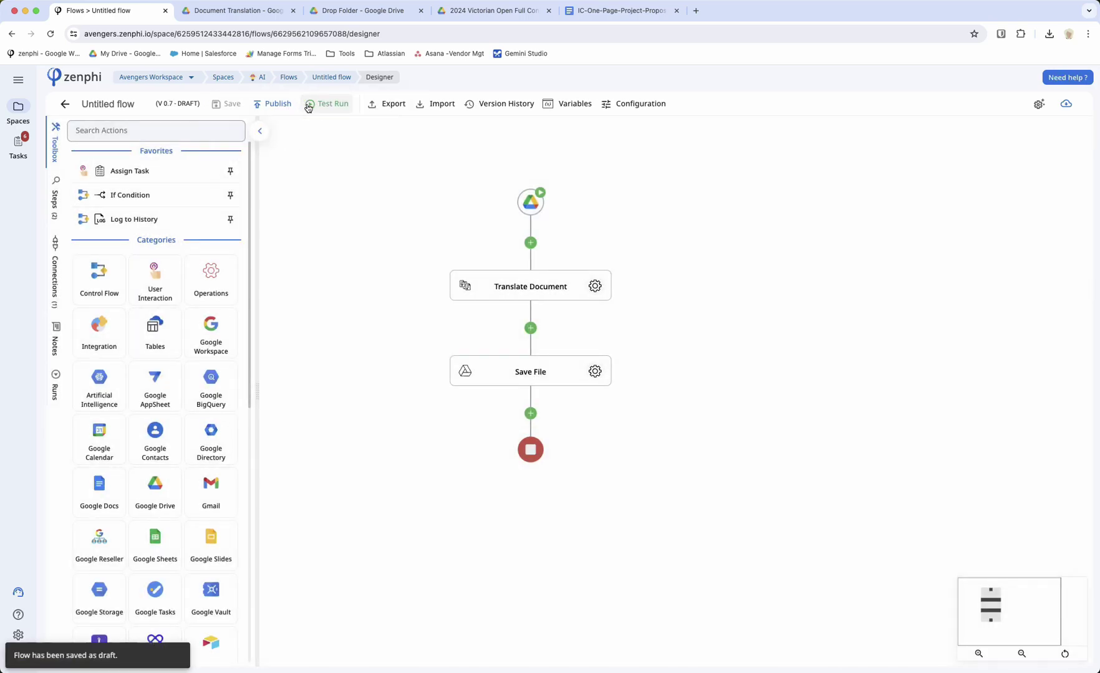
click(307, 108)
click(339, 152)
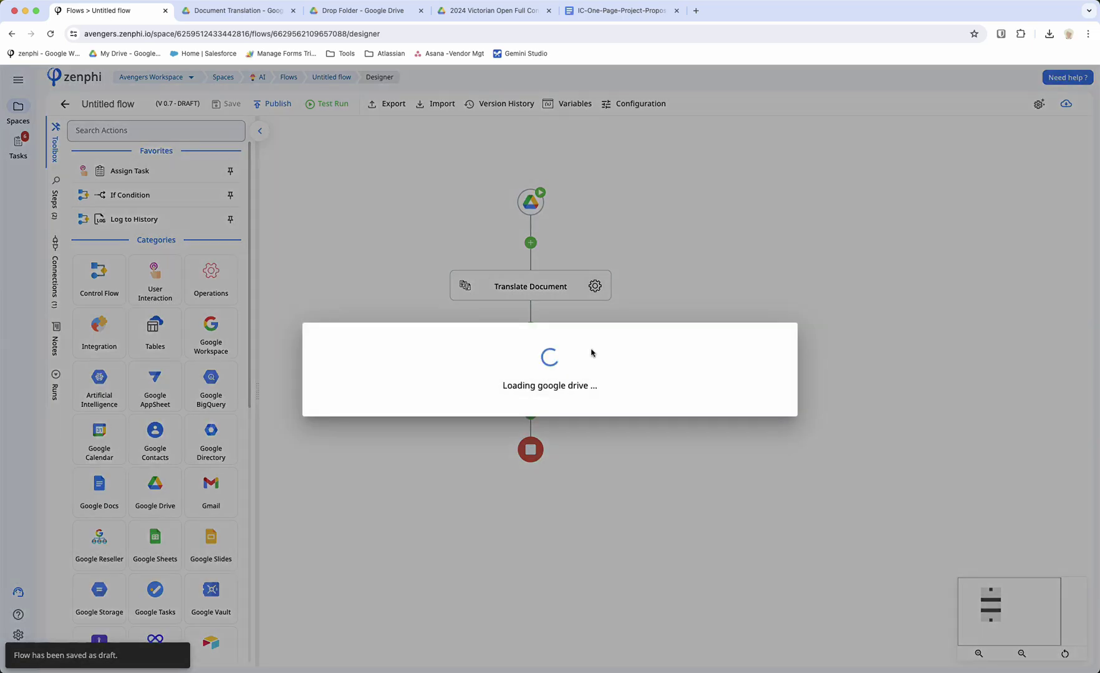
click(368, 337)
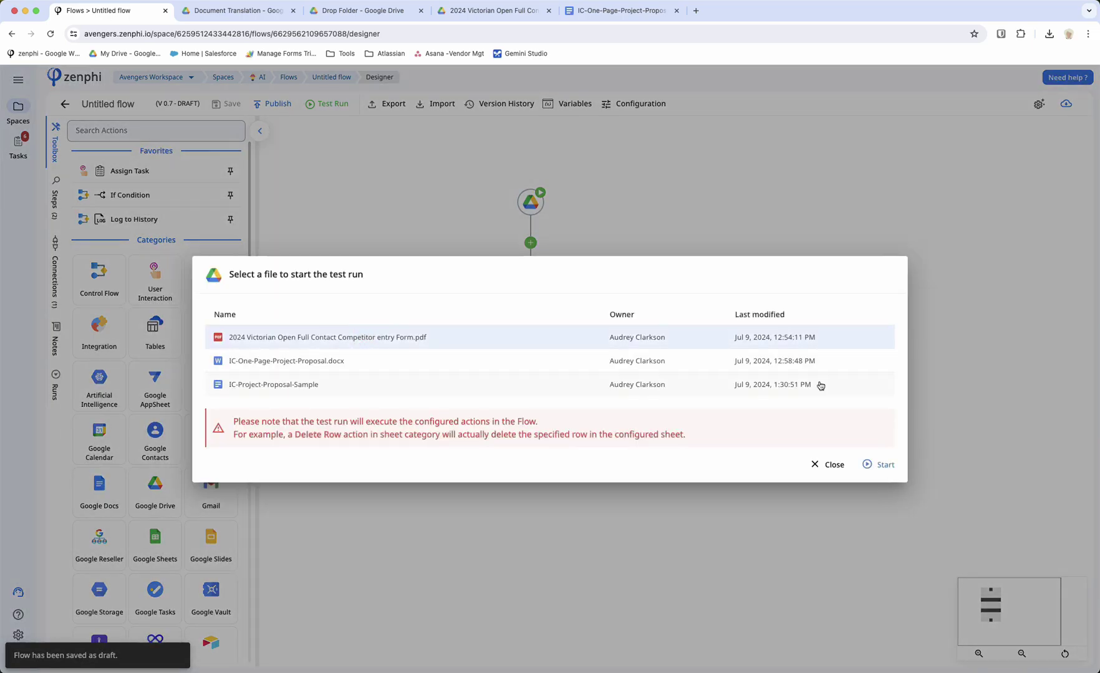
click(886, 466)
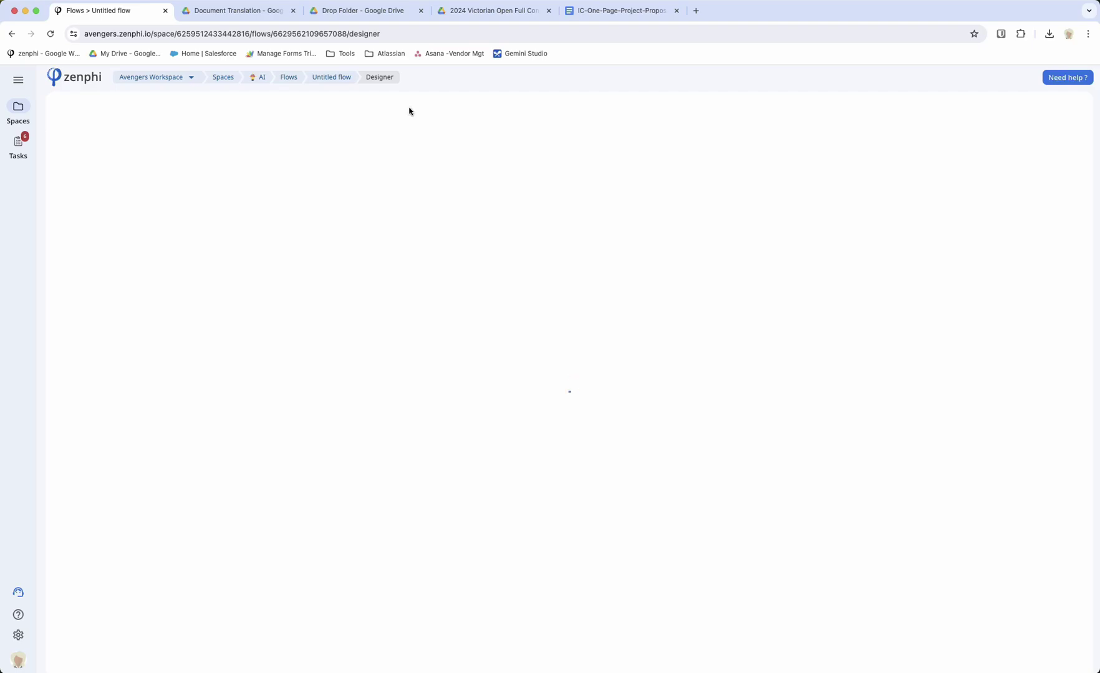
click(259, 11)
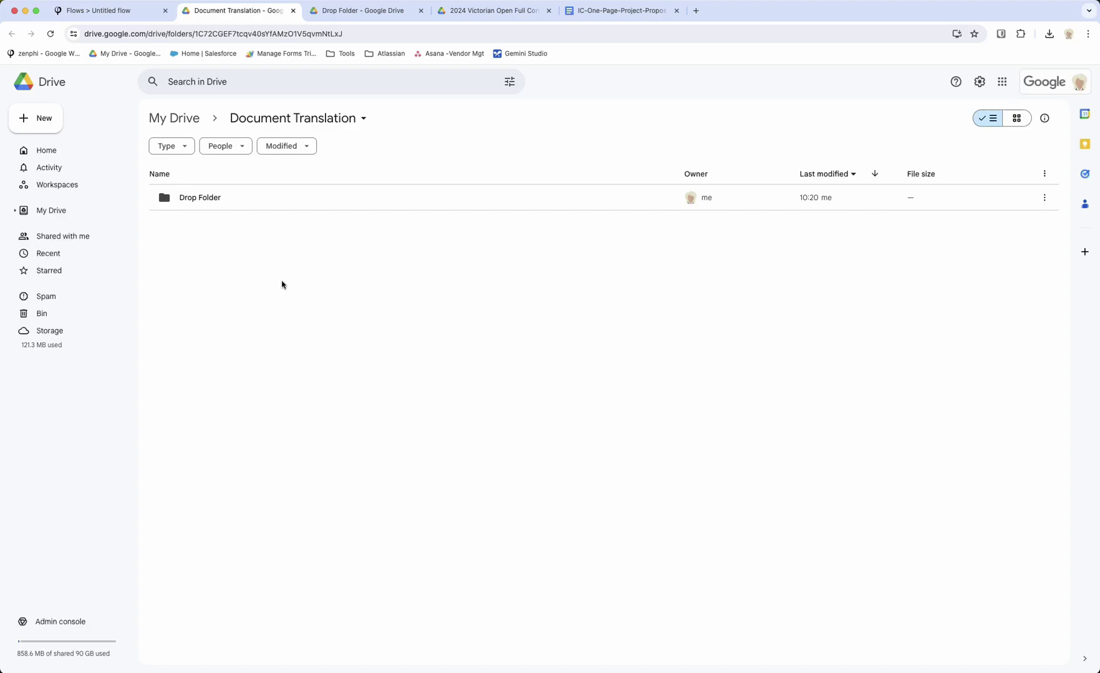
Open the FR-2024 Victorian Open entry form PDF in Drive and review its French-translated pages.
double_click(270, 222)
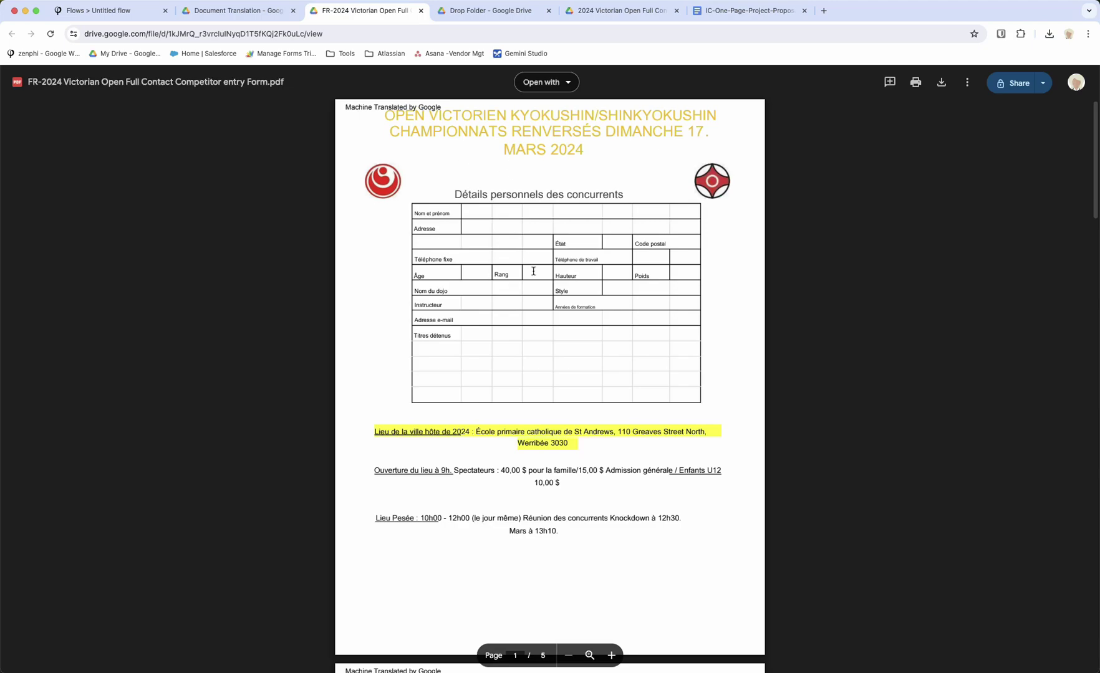
scroll(533, 271, down, 3)
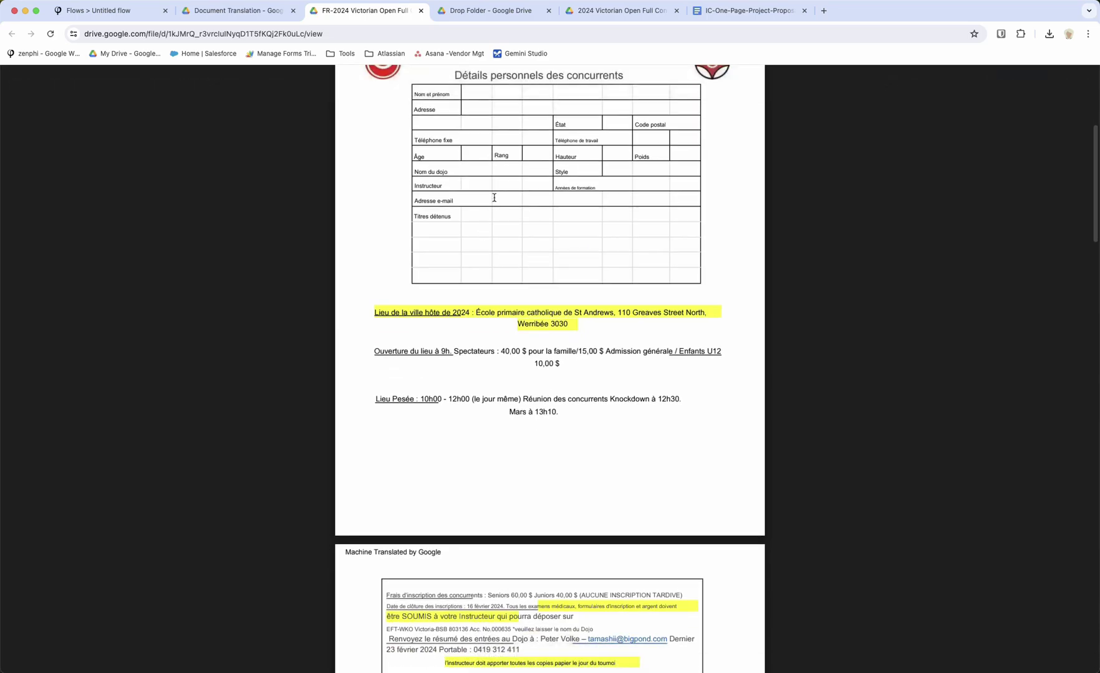
scroll(595, 321, down, 12)
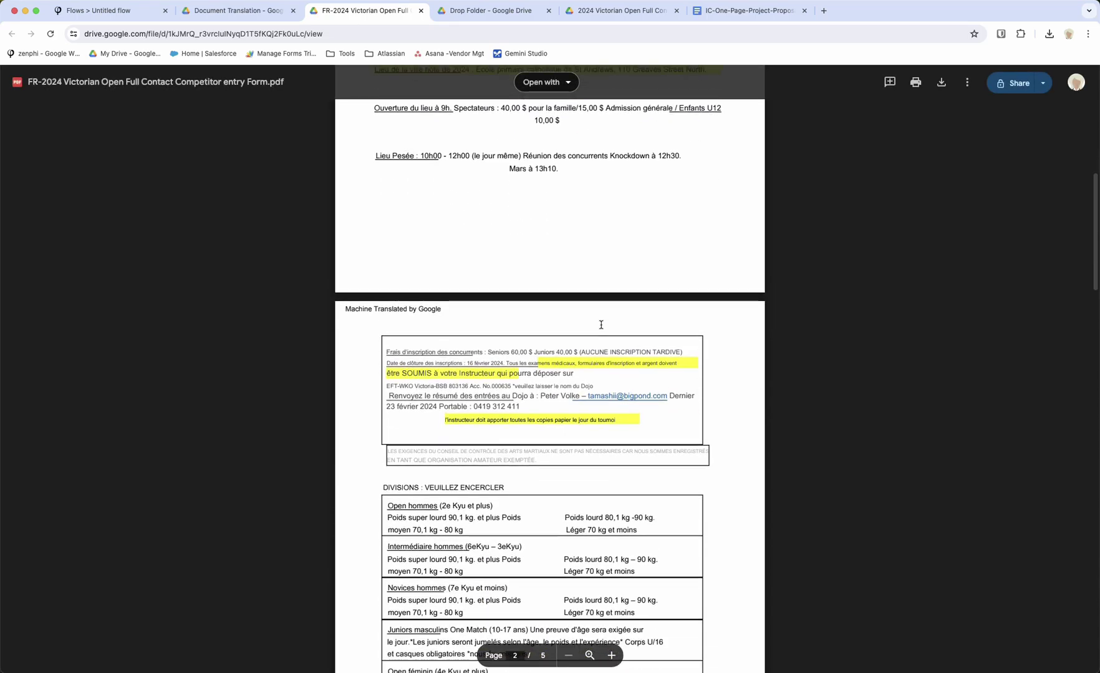
scroll(601, 325, down, 5)
scroll(601, 325, down, 8)
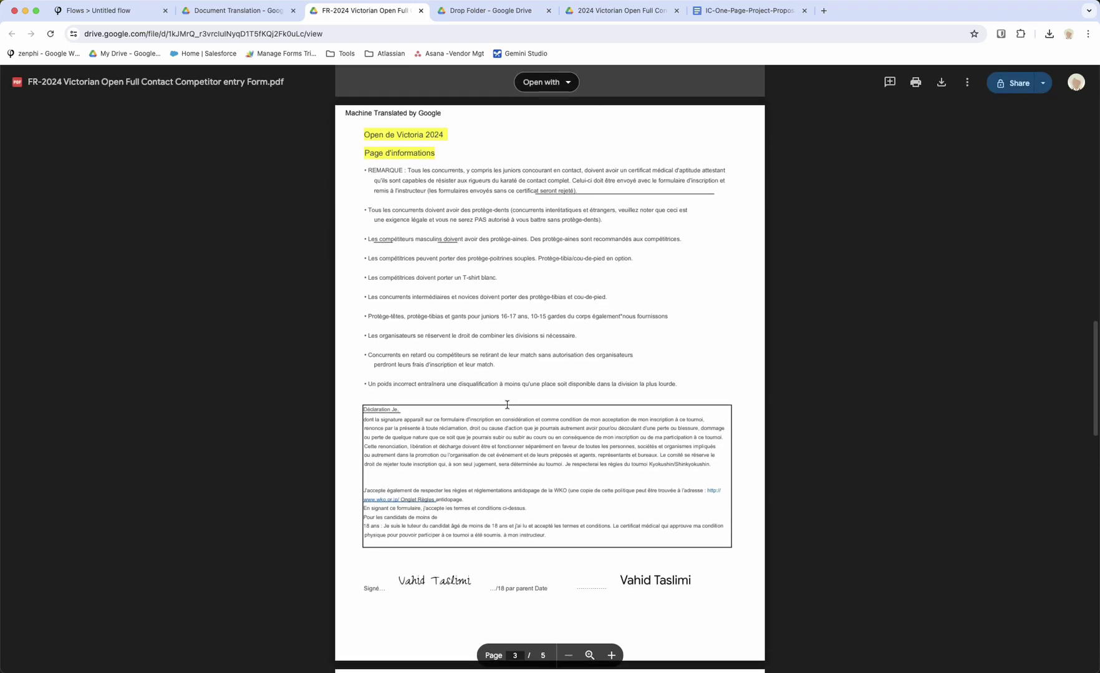
scroll(507, 406, up, 15)
scroll(507, 405, up, 6)
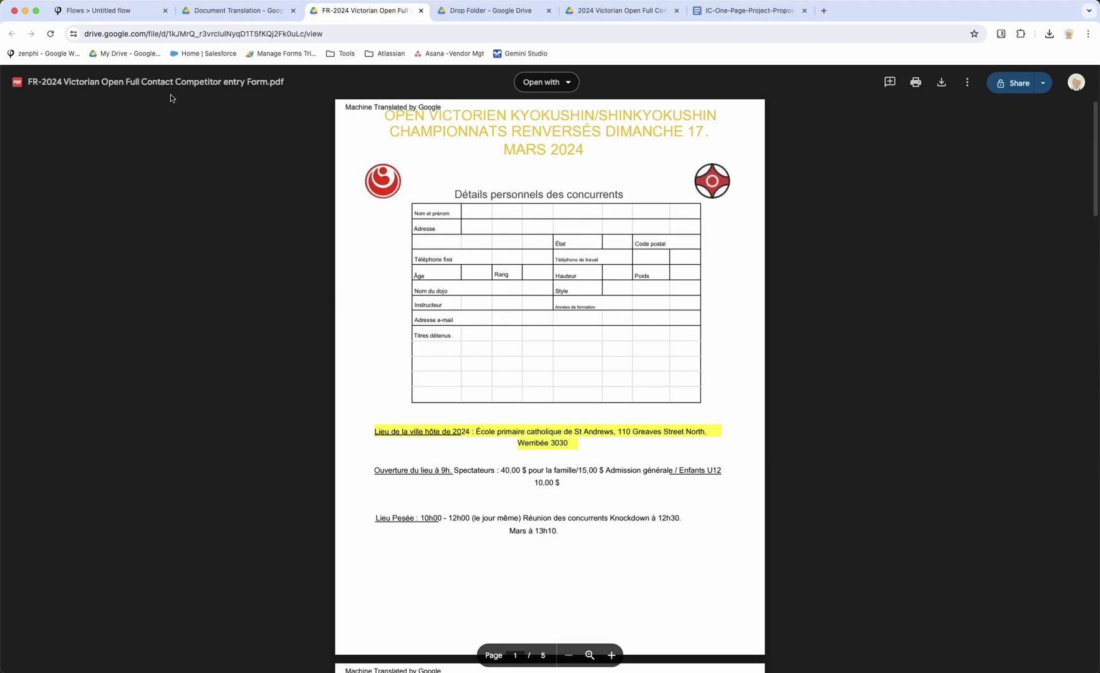
click(102, 11)
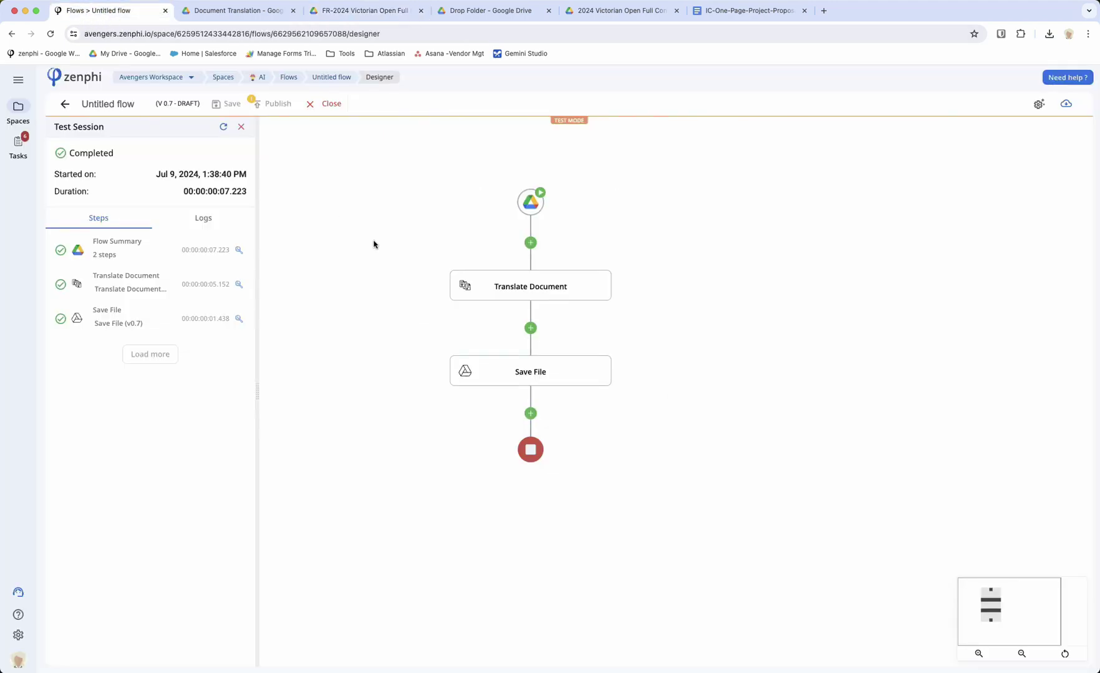